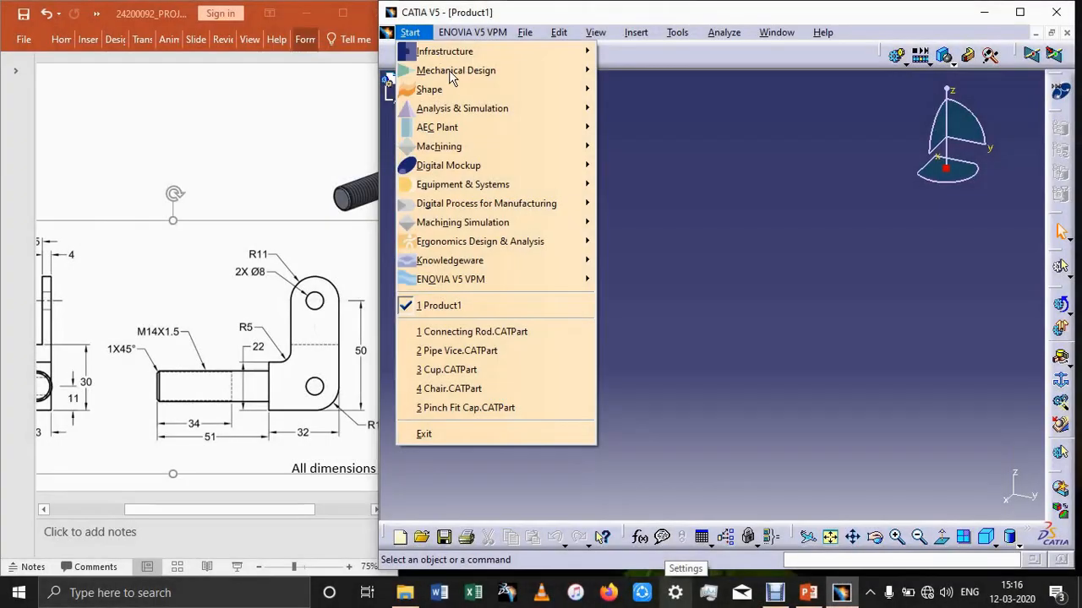
# Create a new part in Part Design with the name Part1 and start a sketch on the yz plane.
pyautogui.click(407, 33)
pyautogui.click(406, 32)
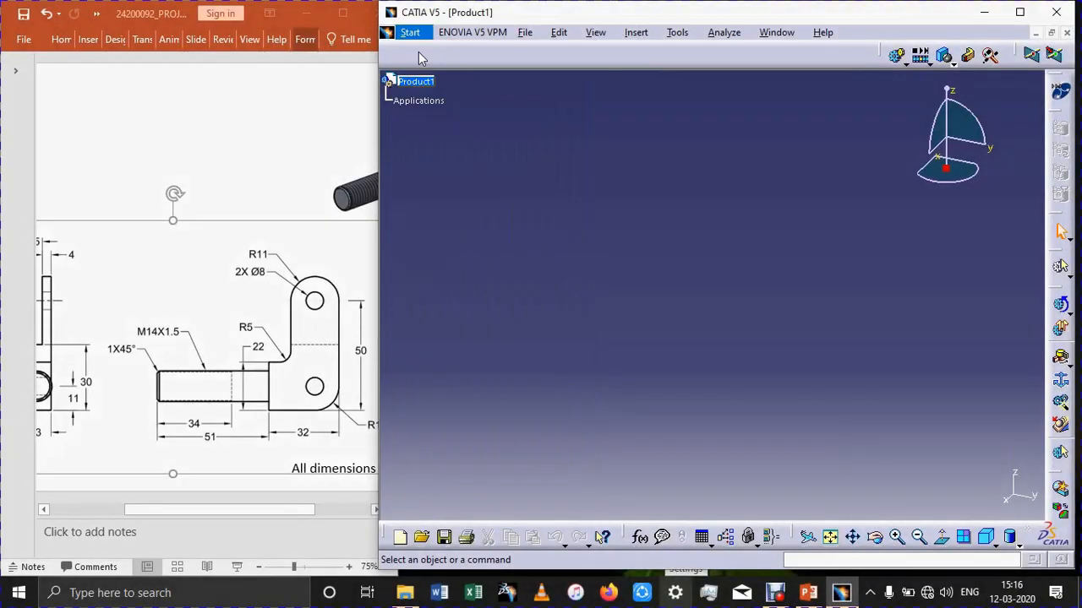
pyautogui.moveTo(473, 70)
pyautogui.click(613, 73)
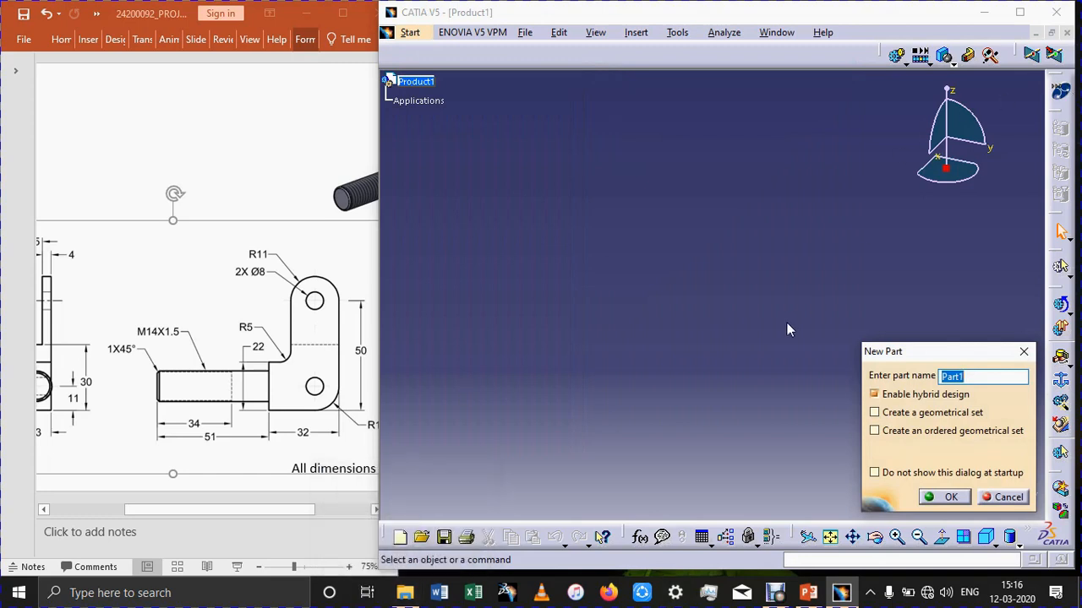
pyautogui.click(945, 496)
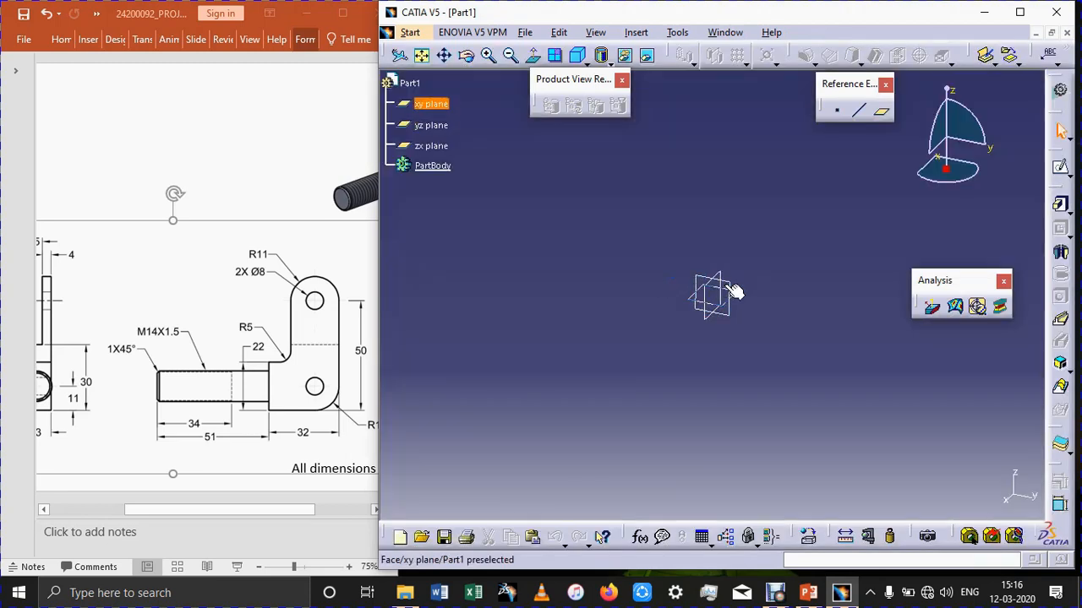
pyautogui.click(735, 290)
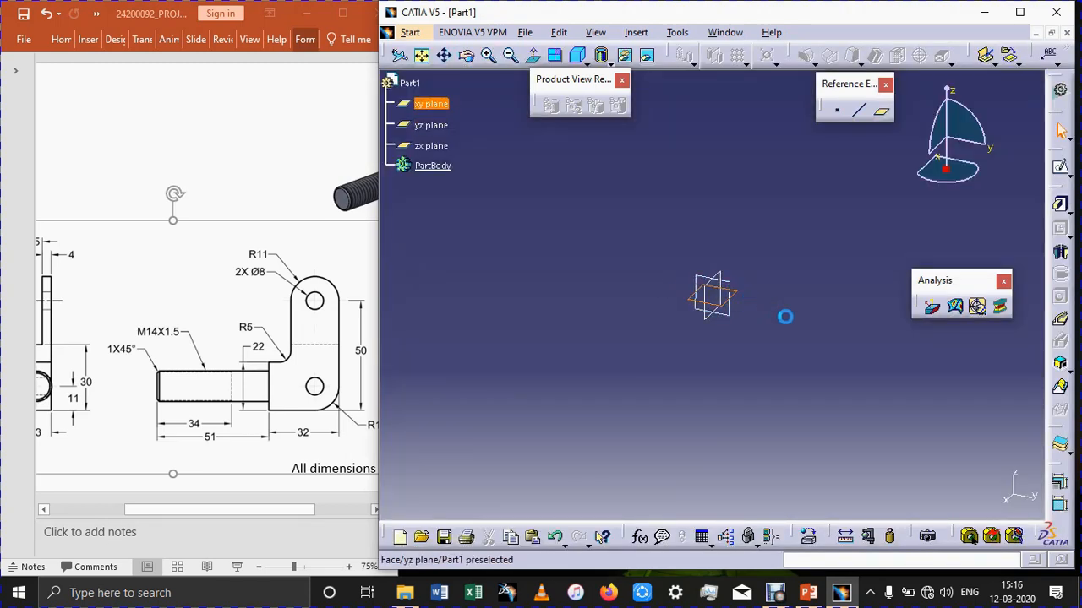
pyautogui.click(1061, 168)
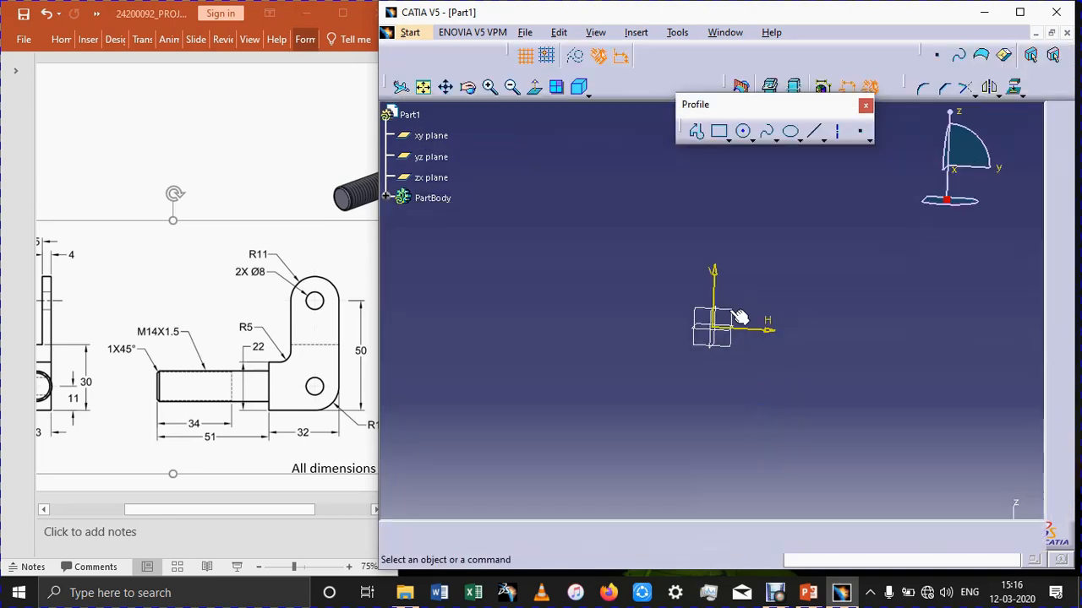
pyautogui.click(742, 131)
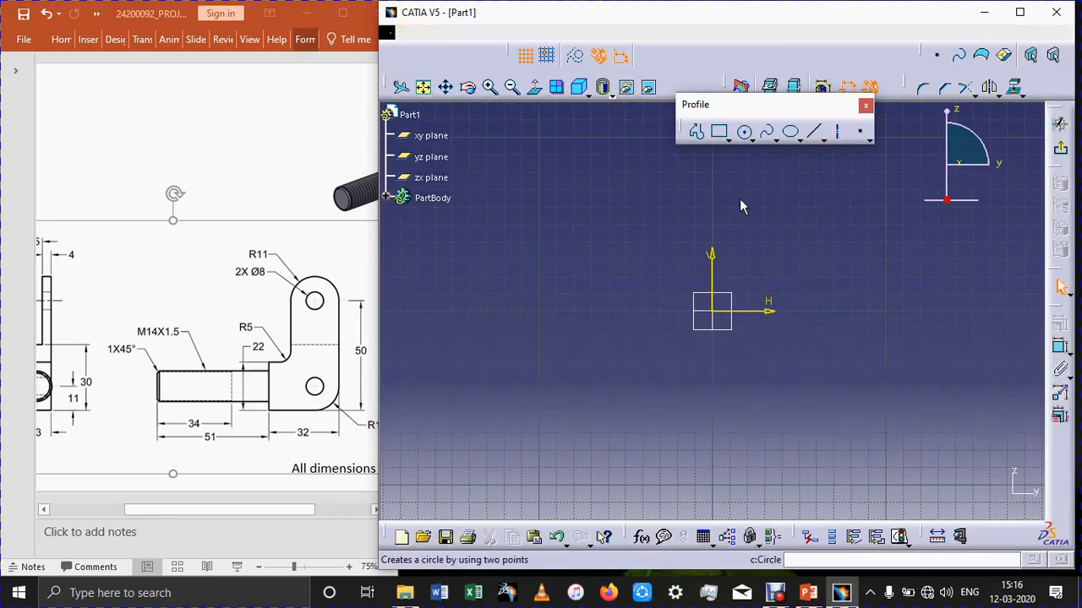
pyautogui.click(710, 311)
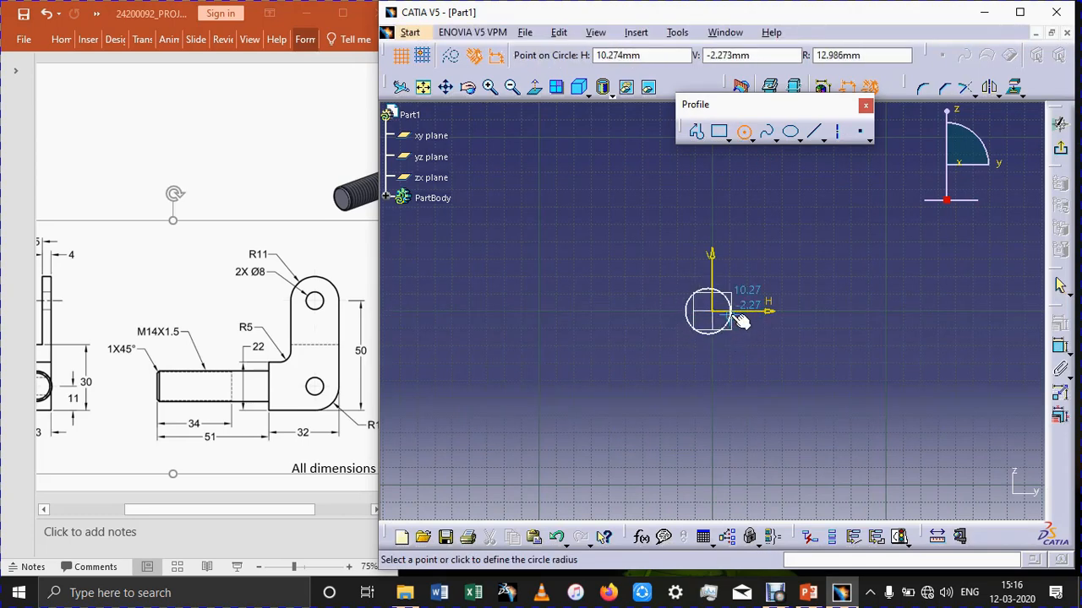
pyautogui.click(746, 135)
# Sketch a circle about 37 mm in diameter at the origin and one about 34 mm on the vertical axis about 65 mm above it.
pyautogui.click(745, 135)
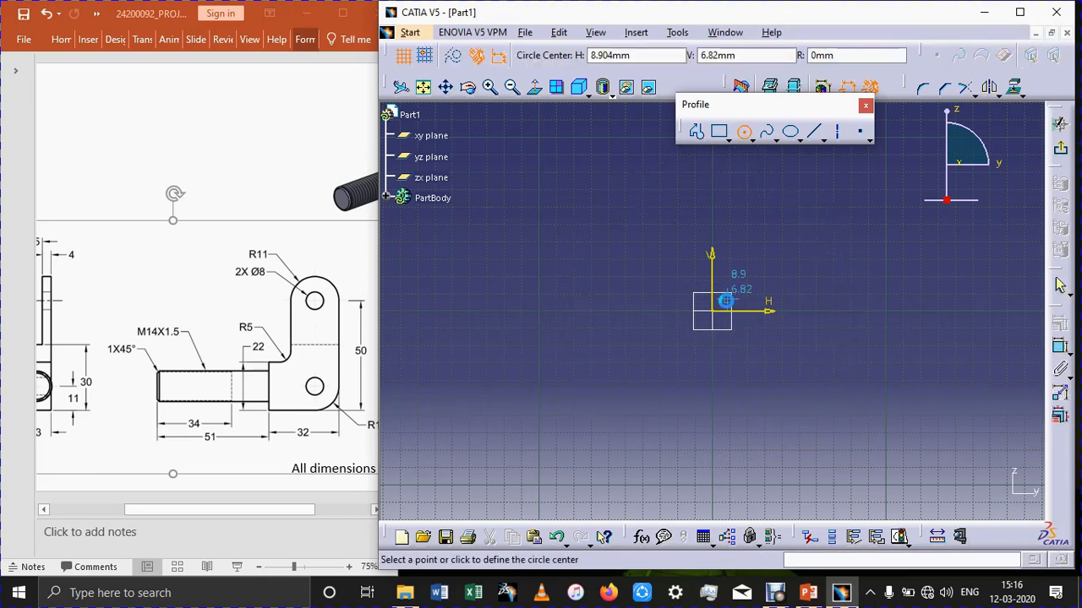
pyautogui.click(716, 316)
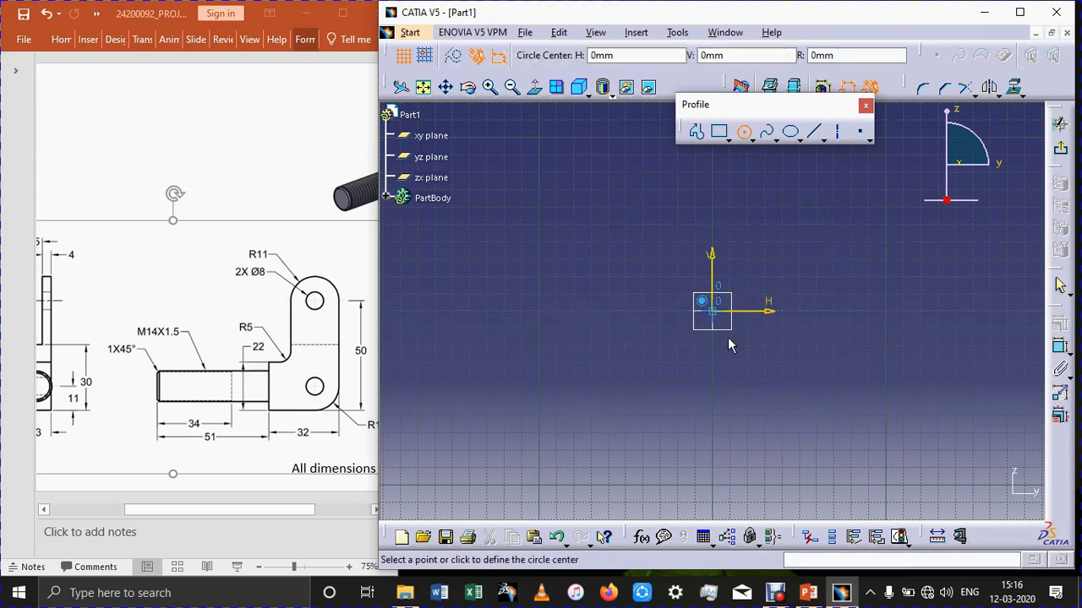
pyautogui.click(731, 346)
pyautogui.click(743, 132)
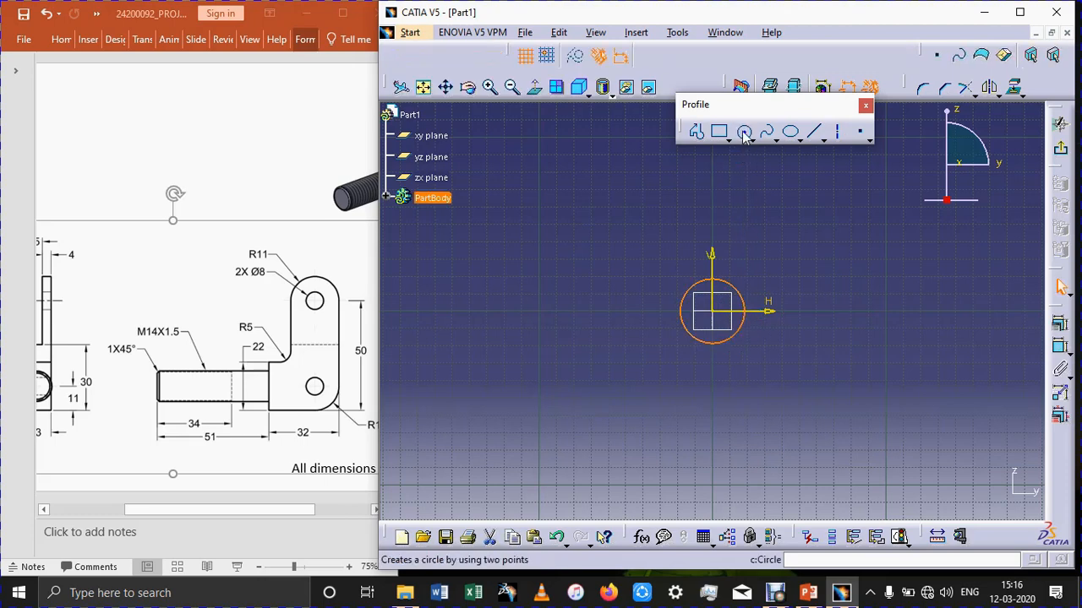
pyautogui.click(714, 203)
pyautogui.click(732, 229)
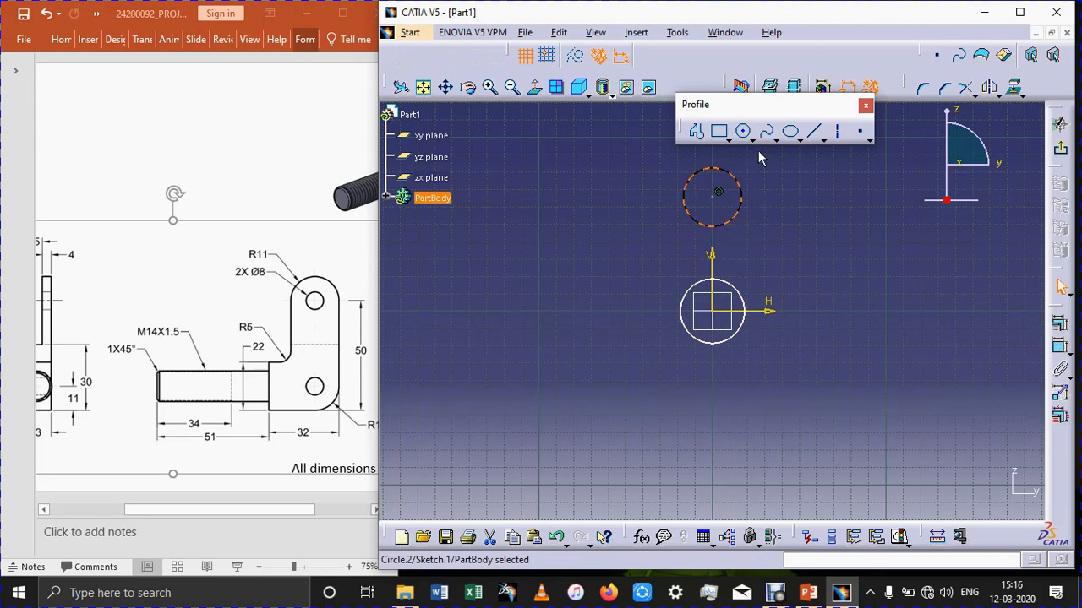
# Dimension the upper circle's diameter and set it to 8 mm.
pyautogui.click(1060, 346)
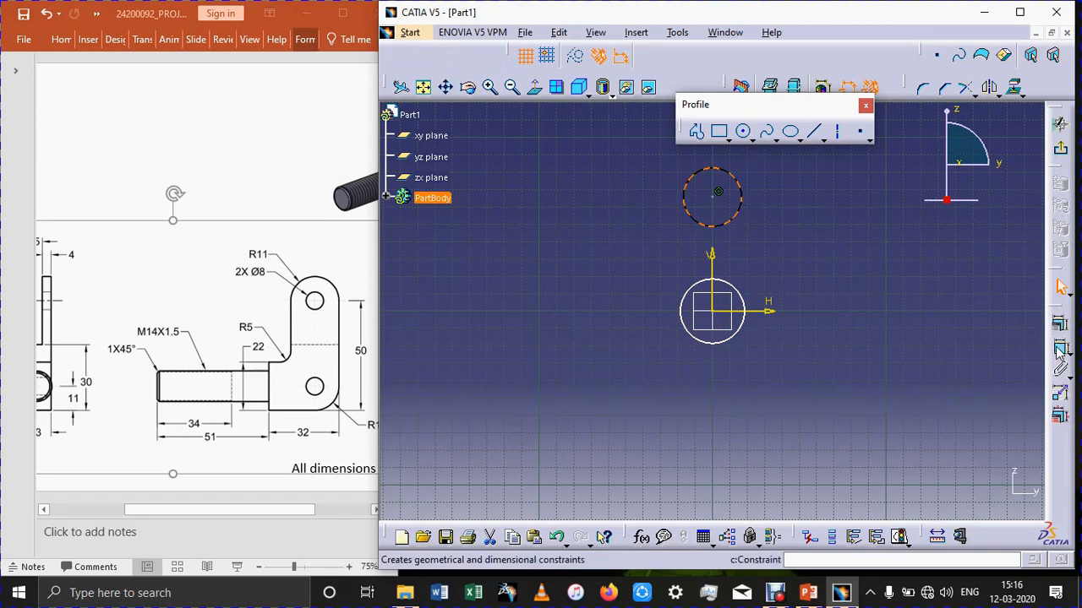
pyautogui.click(811, 207)
pyautogui.doubleClick(818, 208)
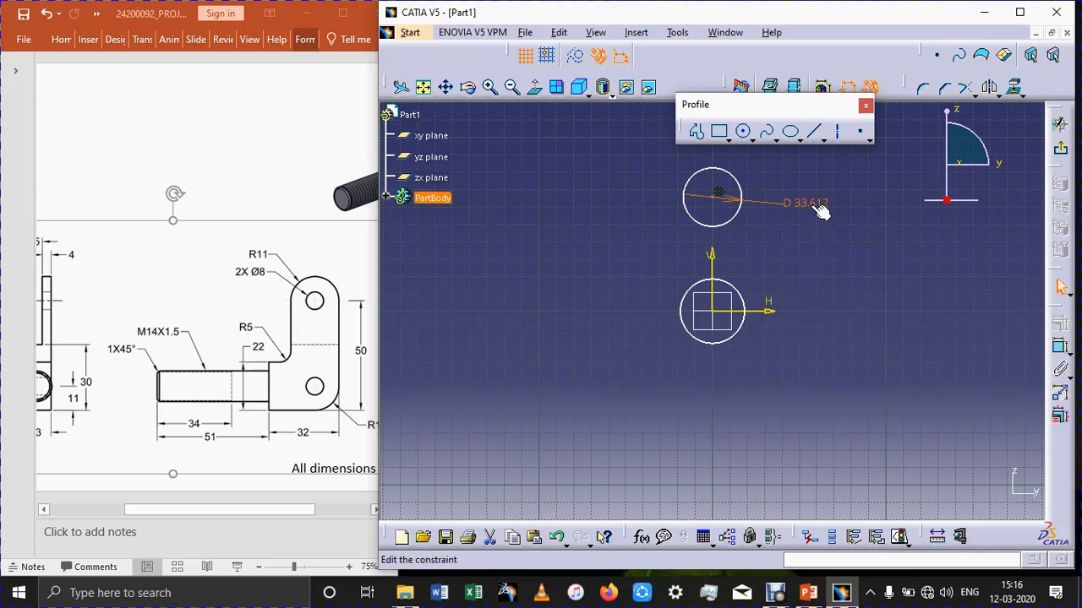
pyautogui.write('8')
pyautogui.press('Return')
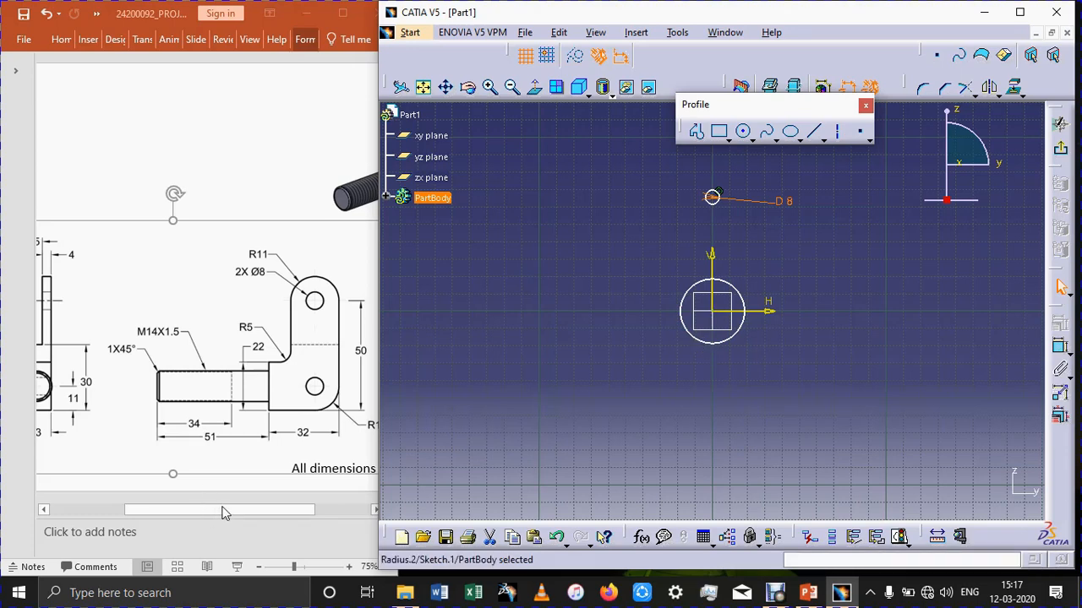
# Dimension the diameter of the circle at the origin and set it to 8 mm.
pyautogui.moveTo(224, 509); pyautogui.dragTo(179, 510)
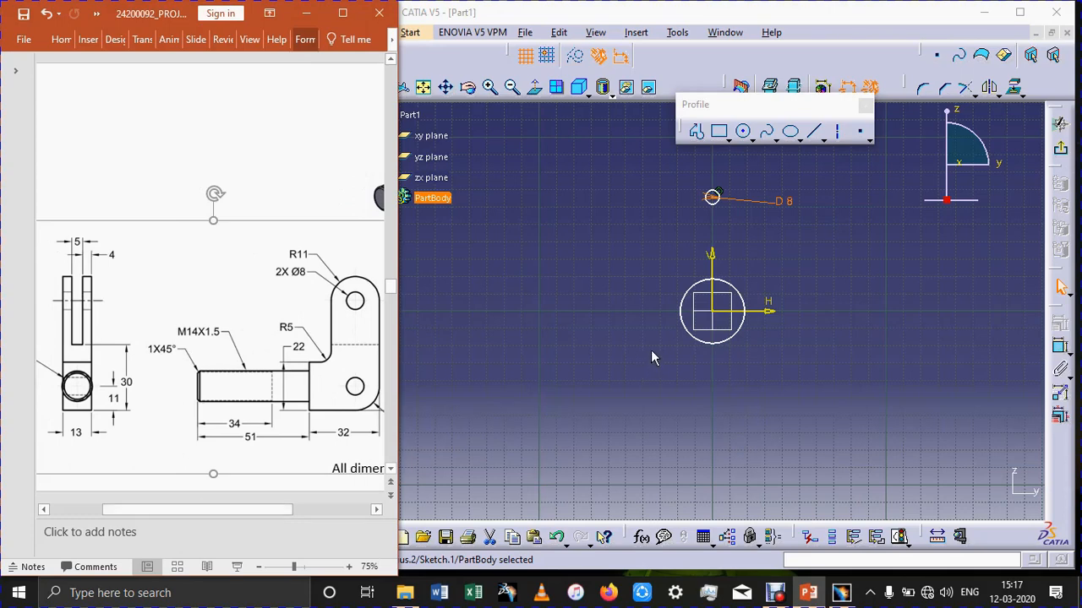
pyautogui.click(743, 296)
pyautogui.click(1060, 346)
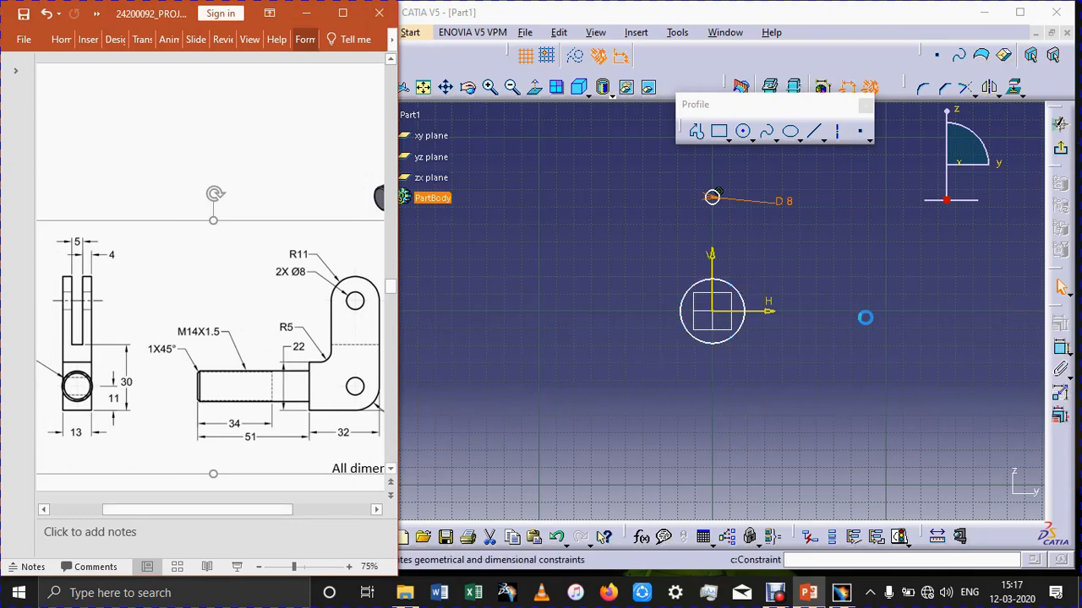
pyautogui.click(746, 298)
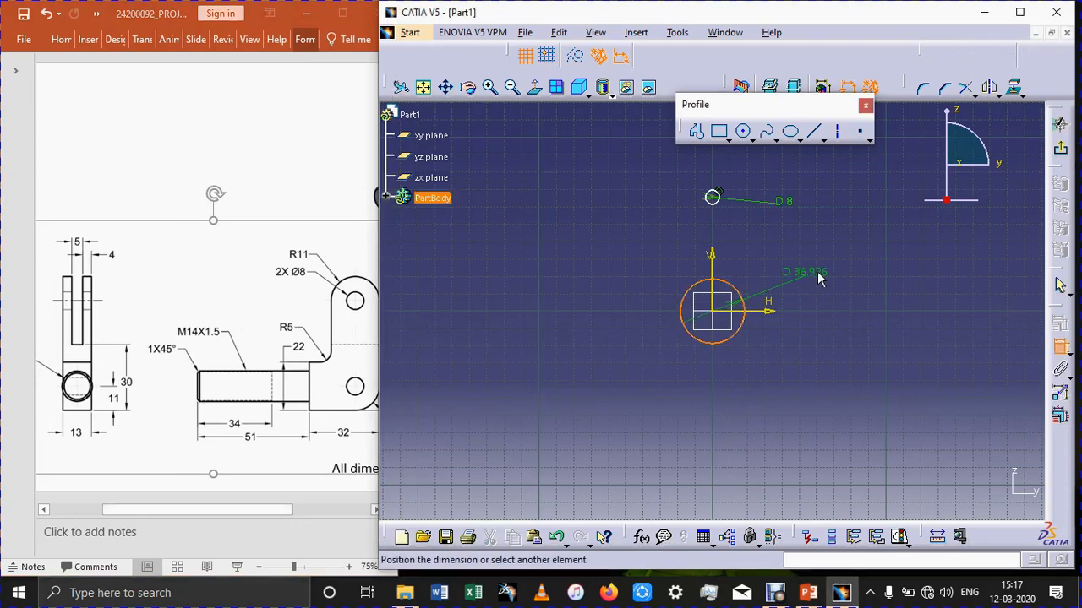
pyautogui.click(818, 277)
pyautogui.doubleClick(820, 272)
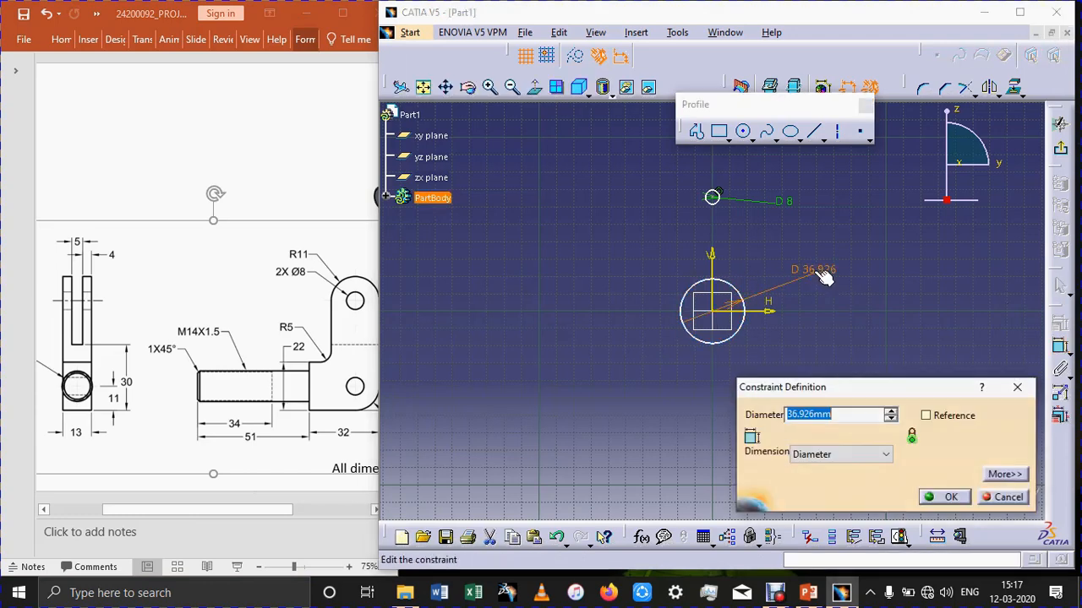
pyautogui.write('8')
pyautogui.press('Return')
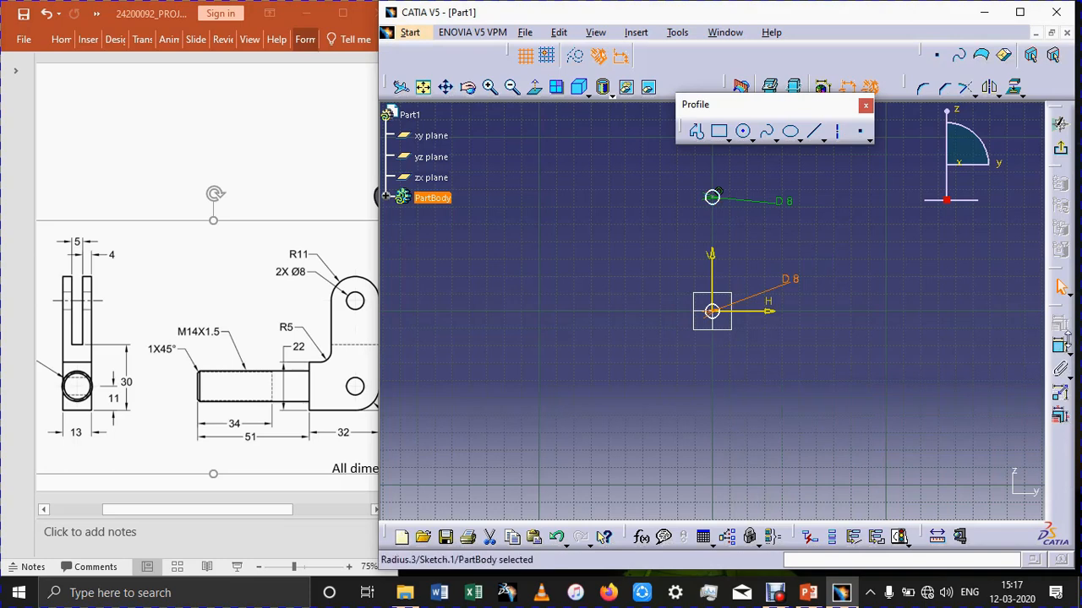
# Dimension the vertical distance from the horizontal axis to the upper circle.
pyautogui.click(1061, 348)
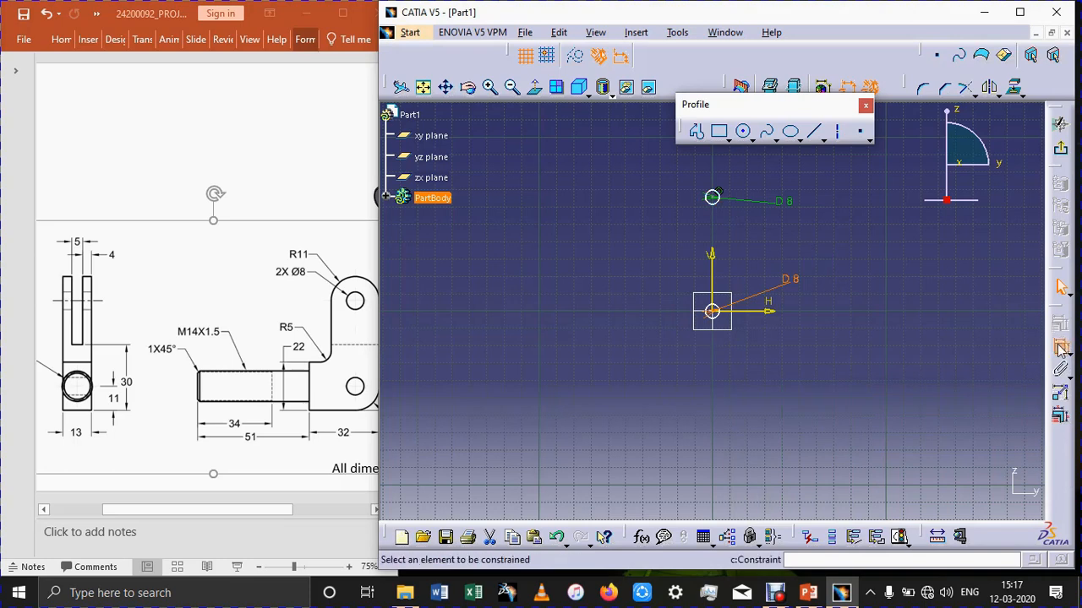
pyautogui.click(749, 311)
pyautogui.click(714, 196)
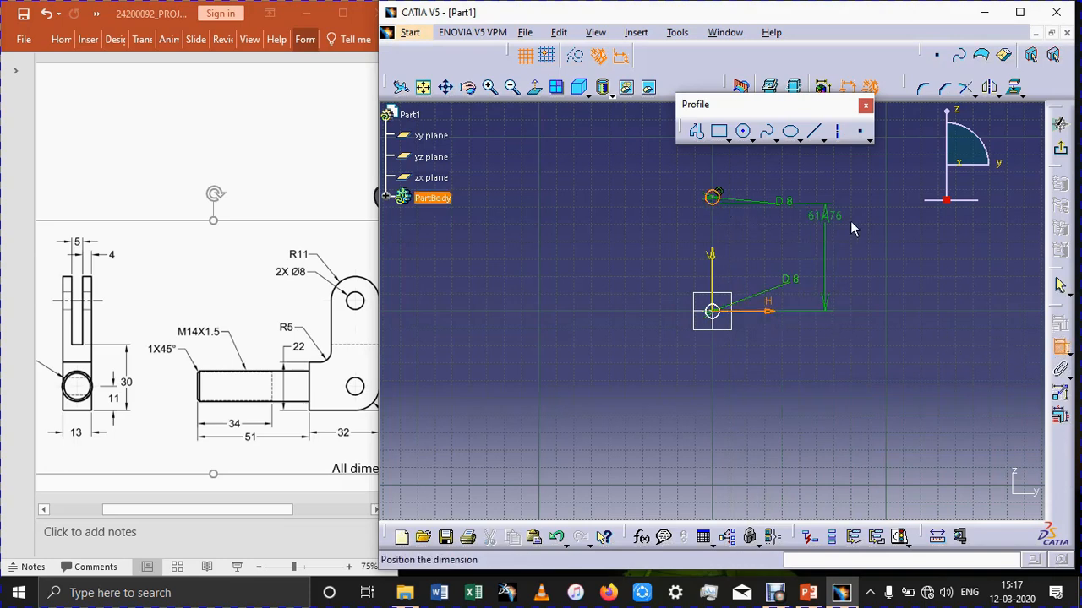
pyautogui.click(852, 245)
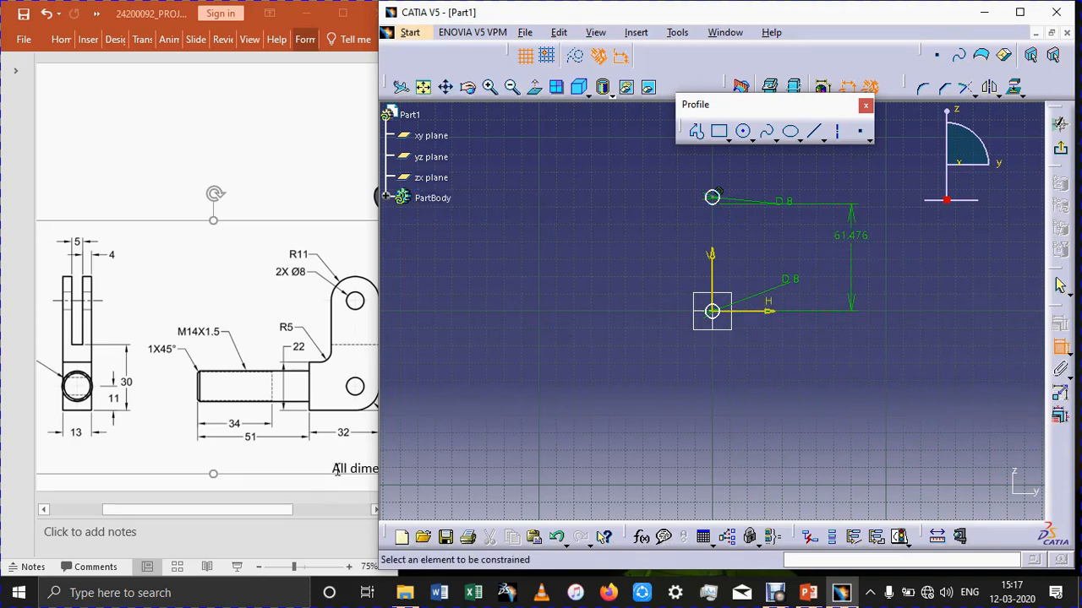
pyautogui.moveTo(254, 505); pyautogui.dragTo(294, 514)
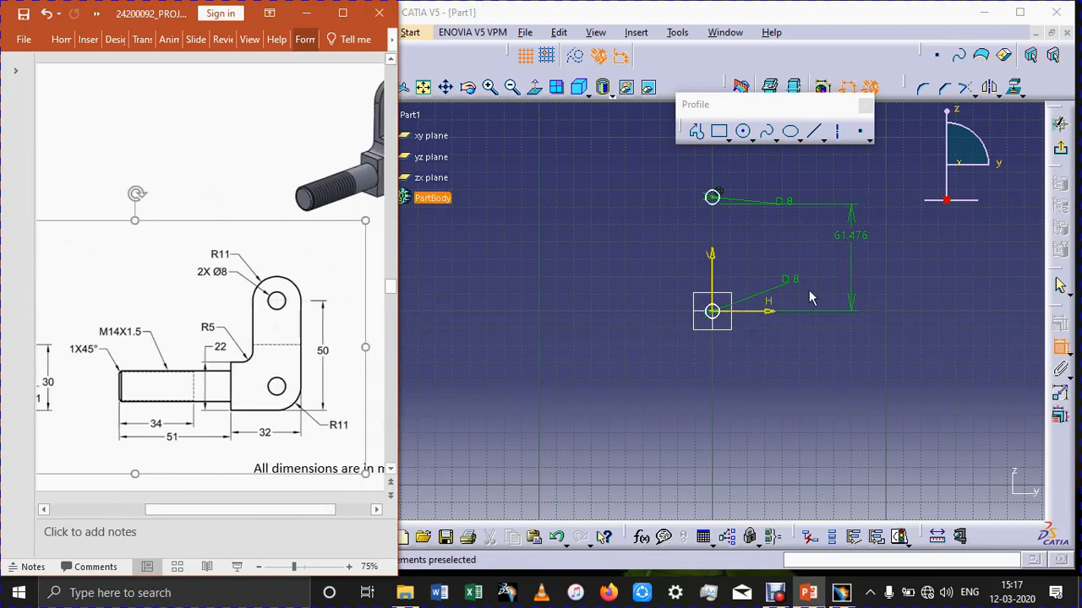
# Delete the offset dimension between the horizontal axis and the upper circle.
pyautogui.click(854, 242)
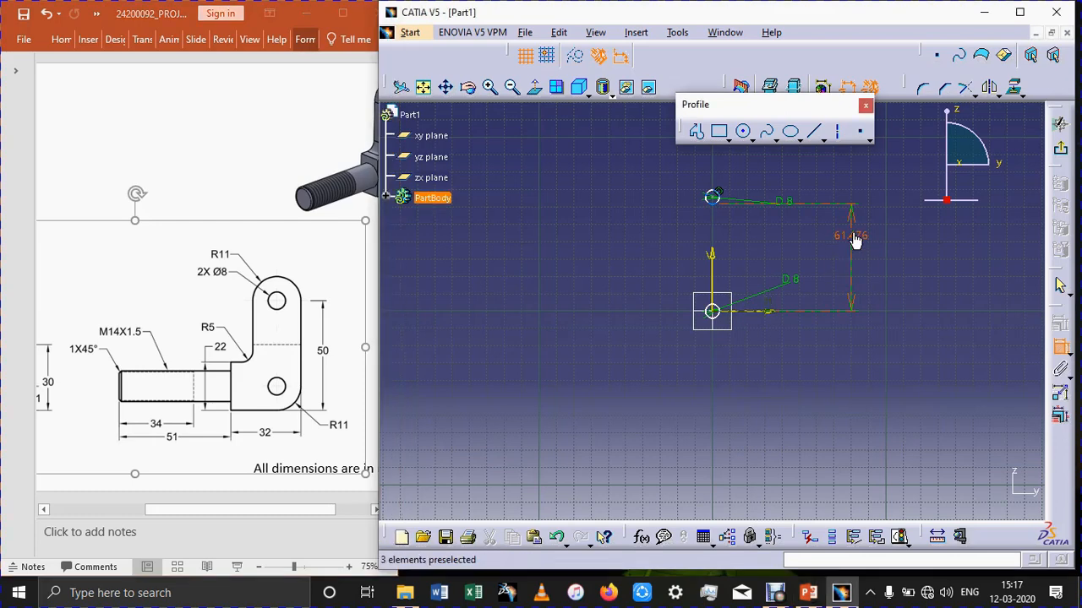
pyautogui.click(1052, 341)
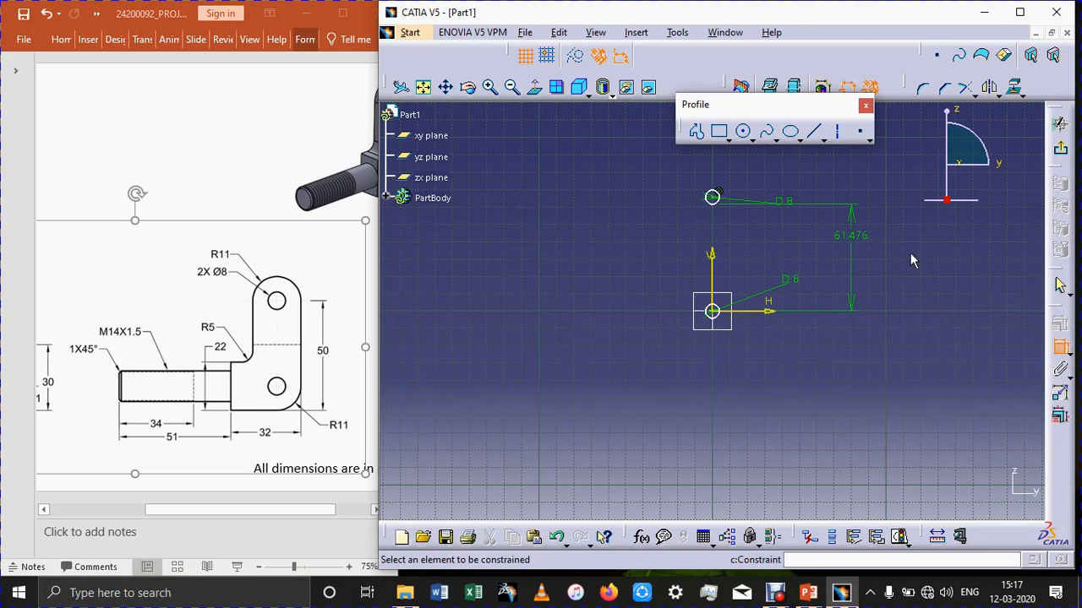
pyautogui.click(850, 243)
pyautogui.press('Delete')
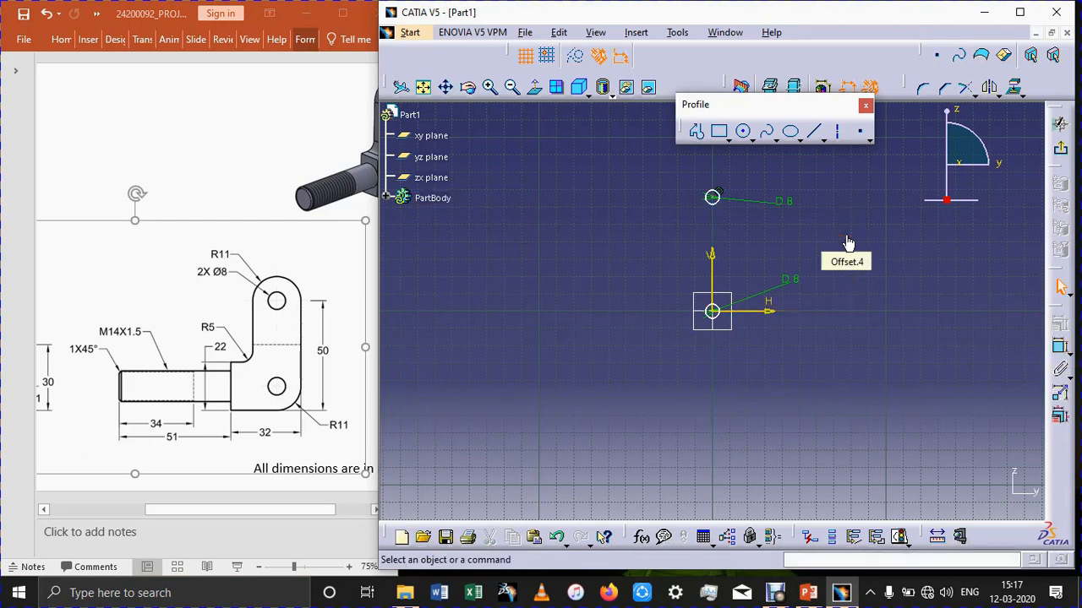
# Dimension the vertical distance between the two 8 mm circles and set it to 50 mm.
pyautogui.click(1060, 346)
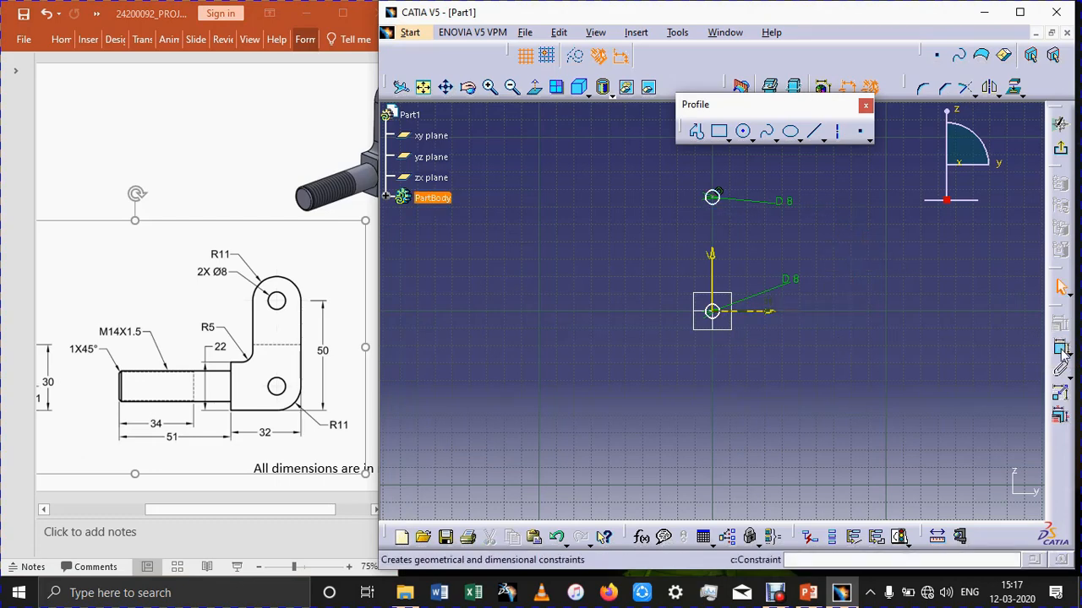
pyautogui.click(714, 314)
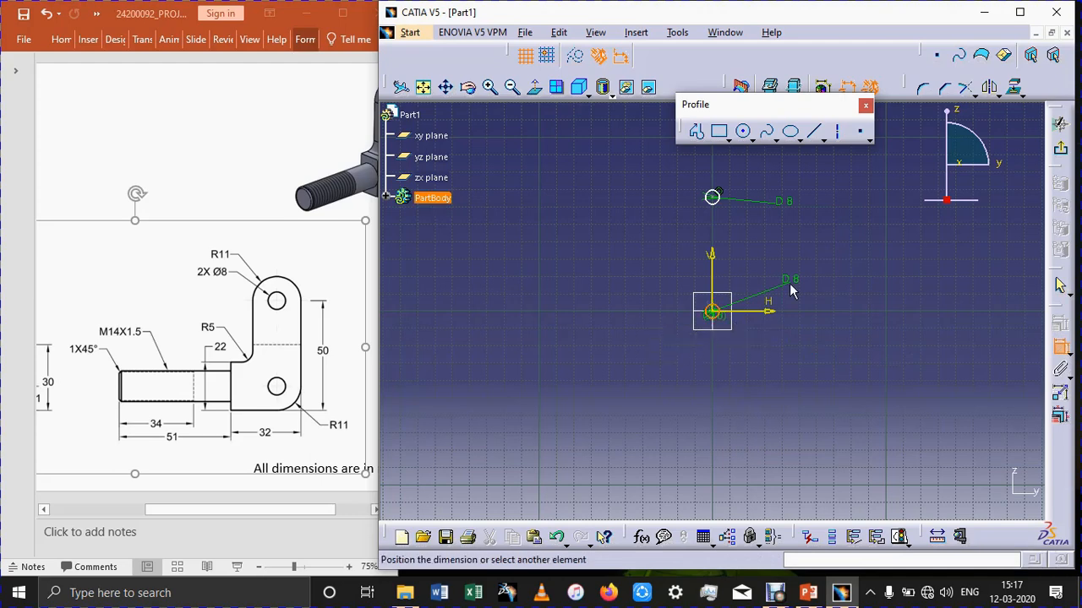
pyautogui.click(714, 198)
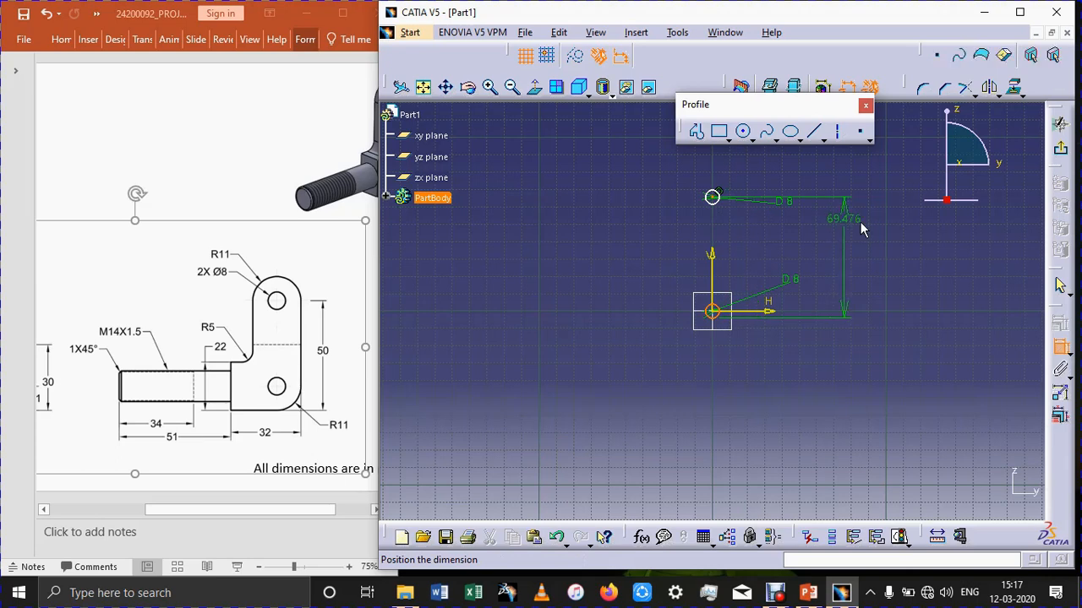
pyautogui.click(859, 256)
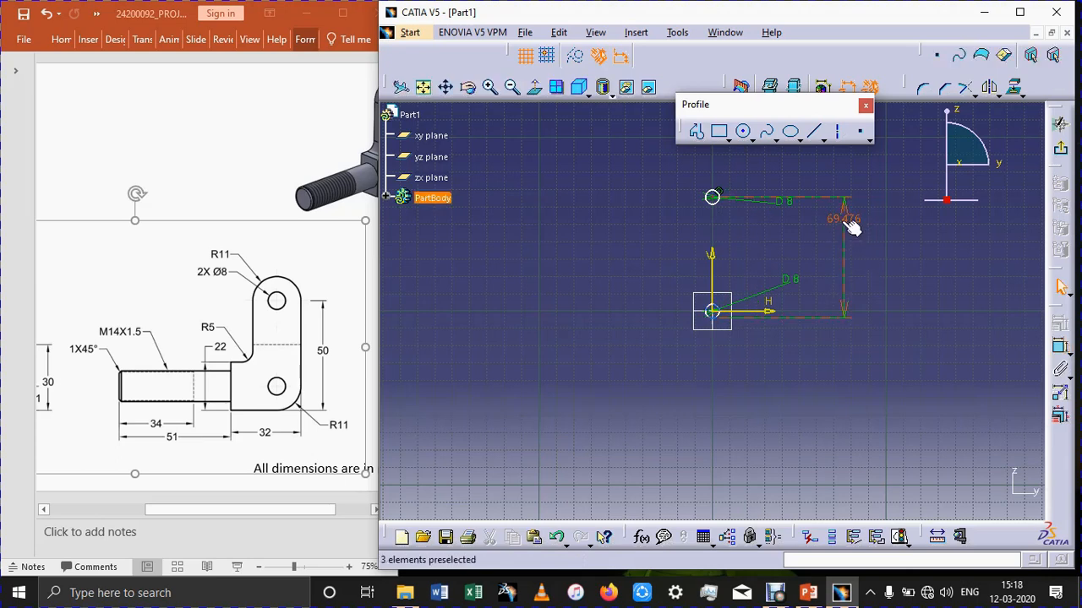
pyautogui.doubleClick(845, 222)
pyautogui.write('50')
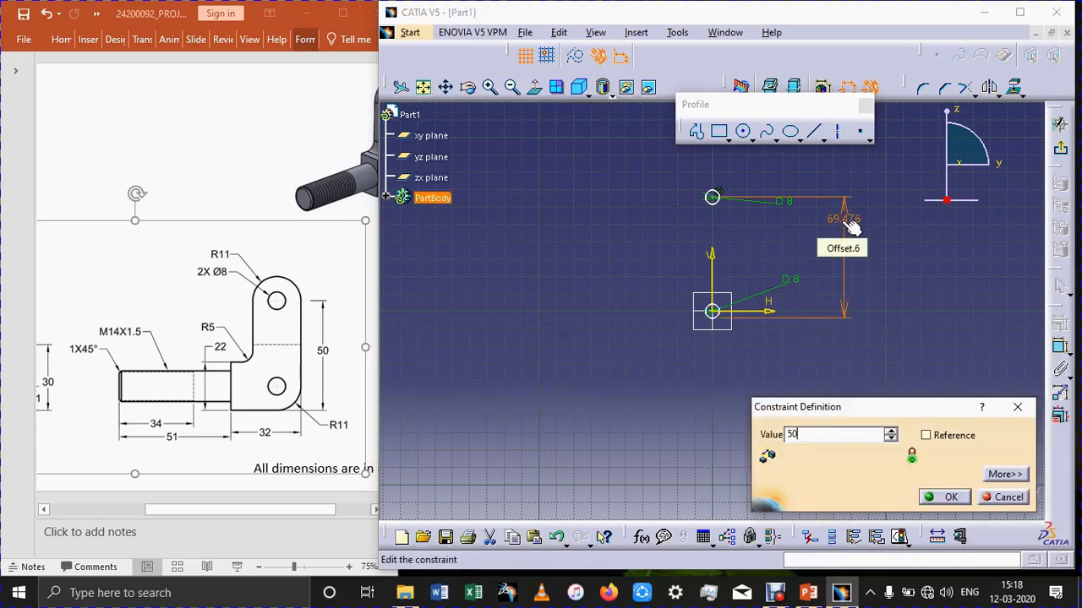
pyautogui.press('Return')
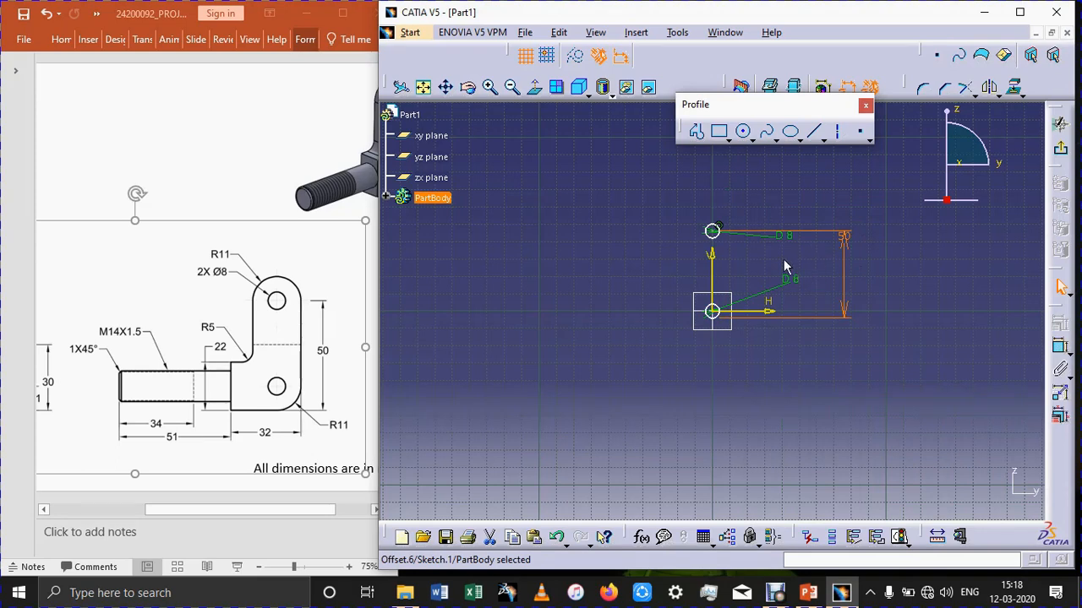
pyautogui.click(752, 140)
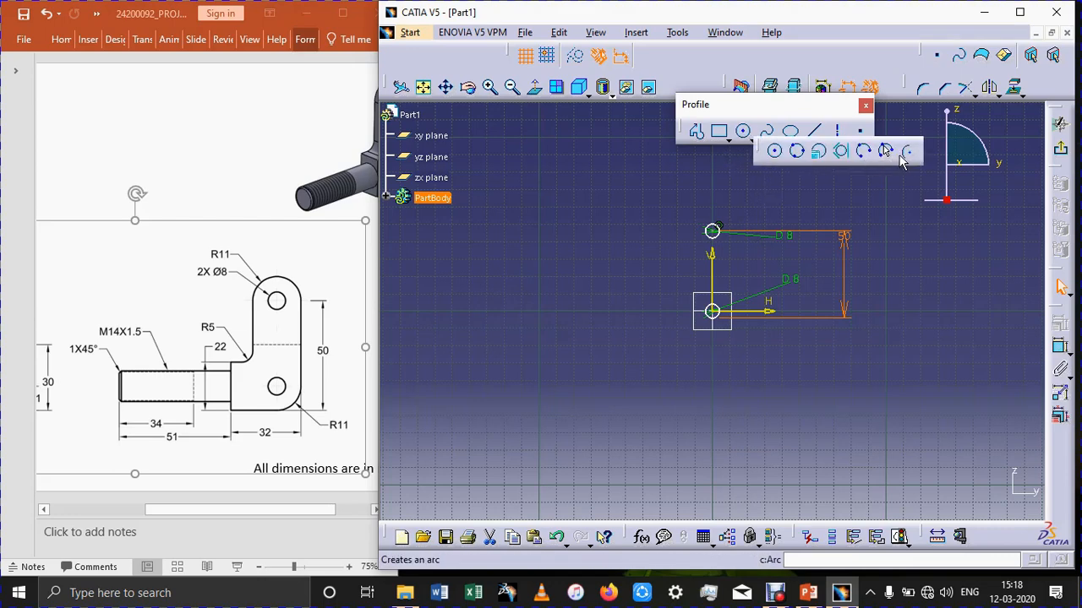
pyautogui.click(904, 154)
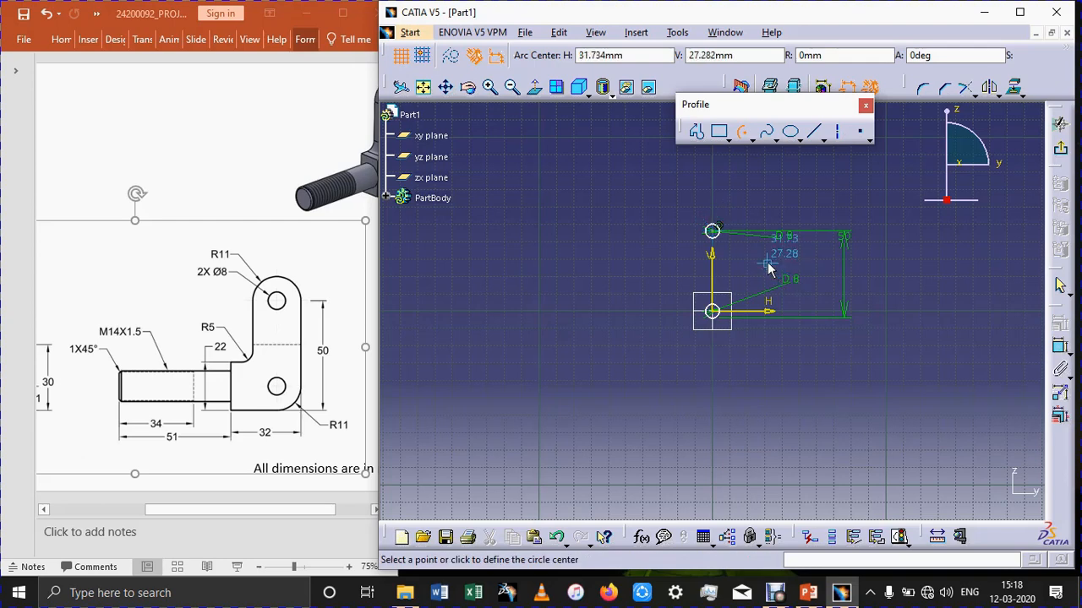
pyautogui.keyDown('ctrl'); pyautogui.moveTo(779, 205); pyautogui.dragTo(778, 283, button='middle'); pyautogui.keyUp('ctrl')
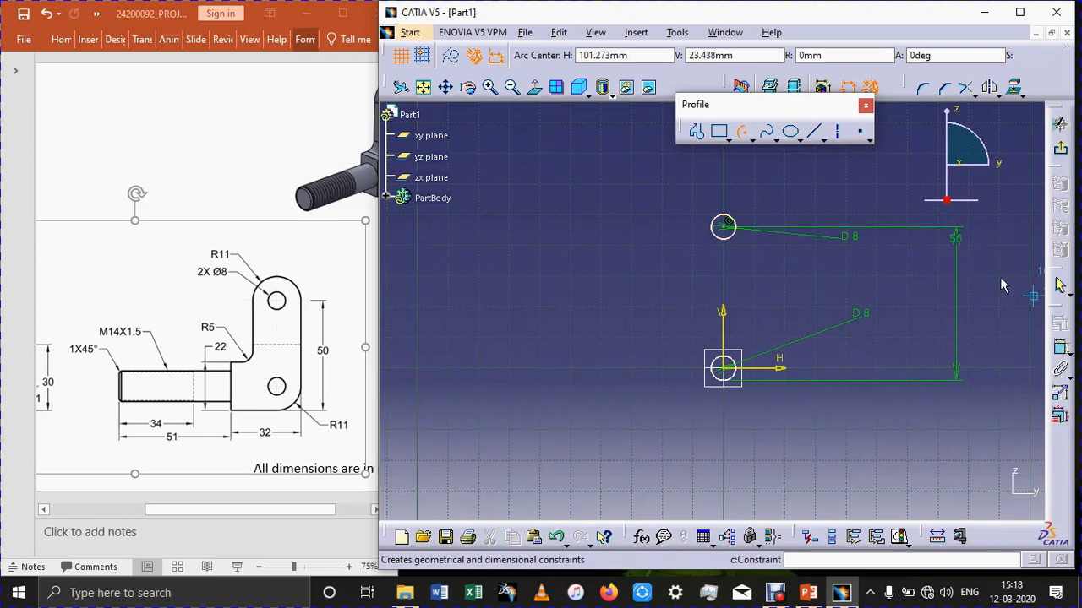
pyautogui.press('Escape')
# Delete the 50 mm vertical dimension between the two 8 mm circles.
pyautogui.click(956, 241)
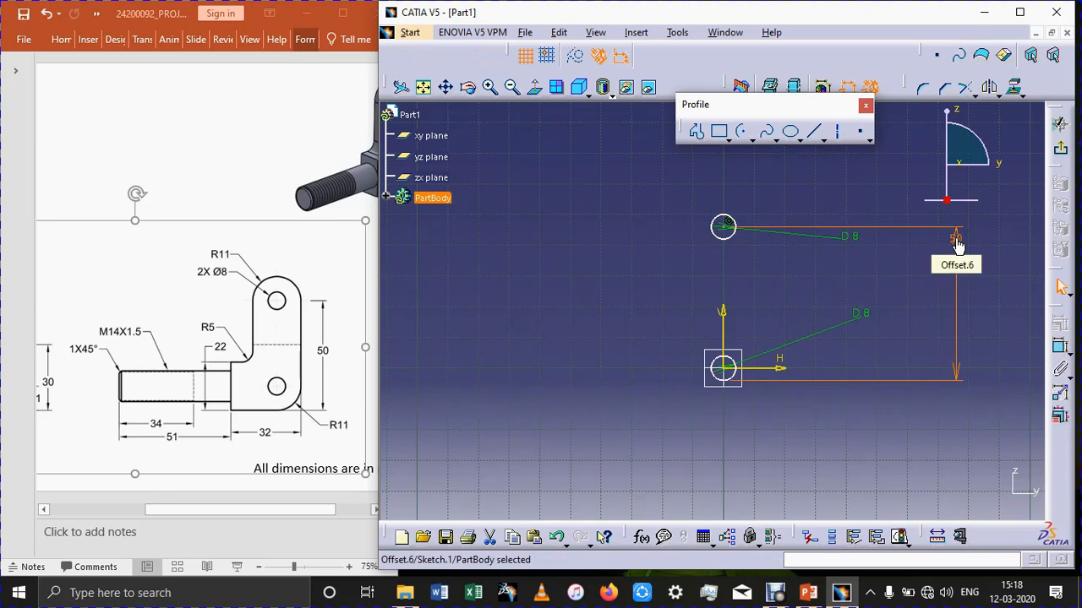
pyautogui.press('Delete')
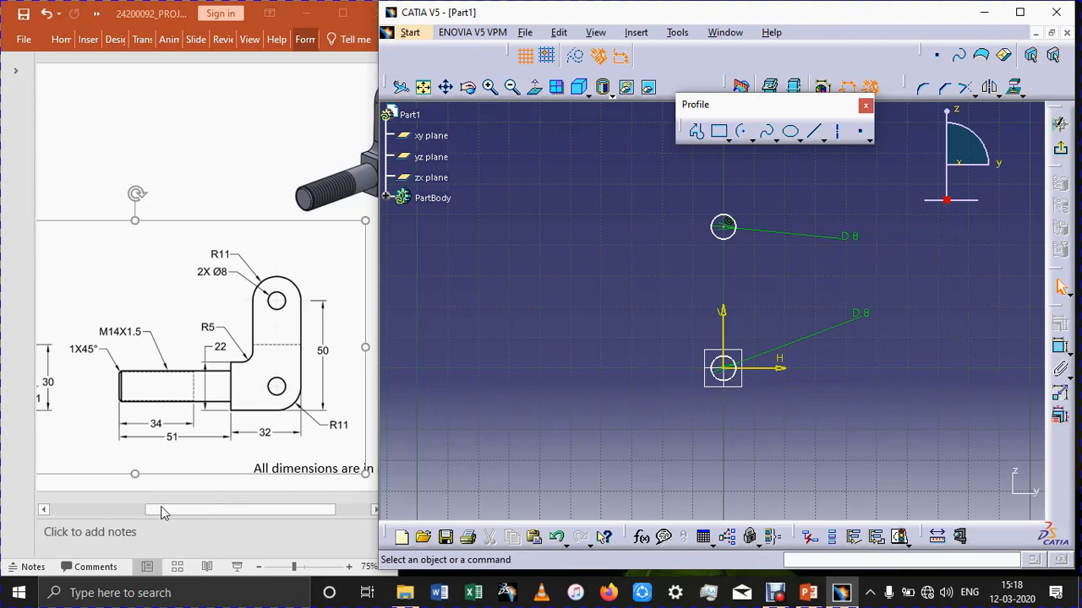
pyautogui.click(149, 510)
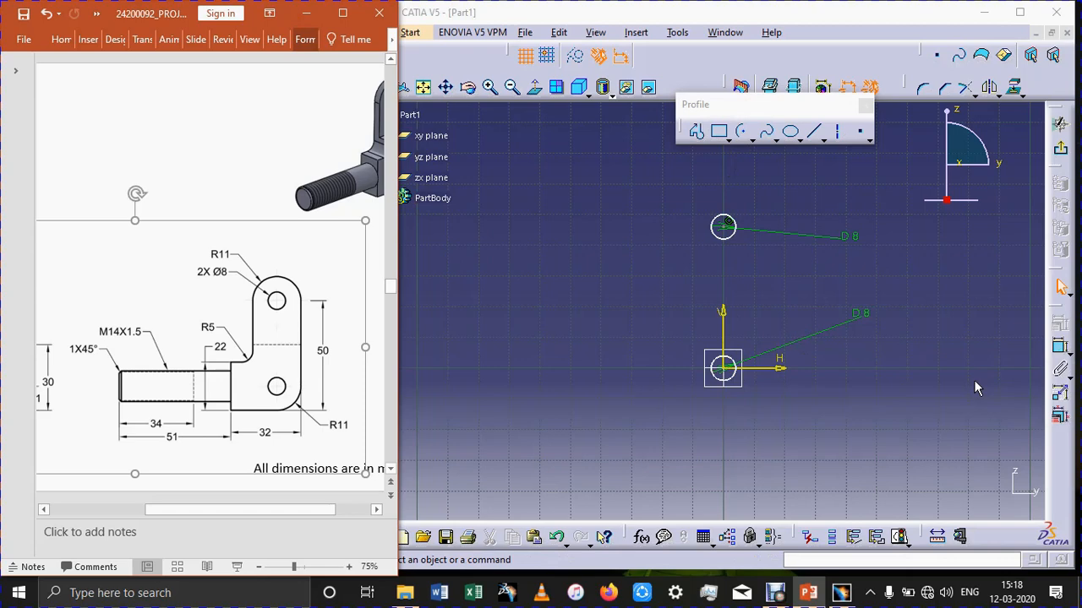
pyautogui.click(691, 229)
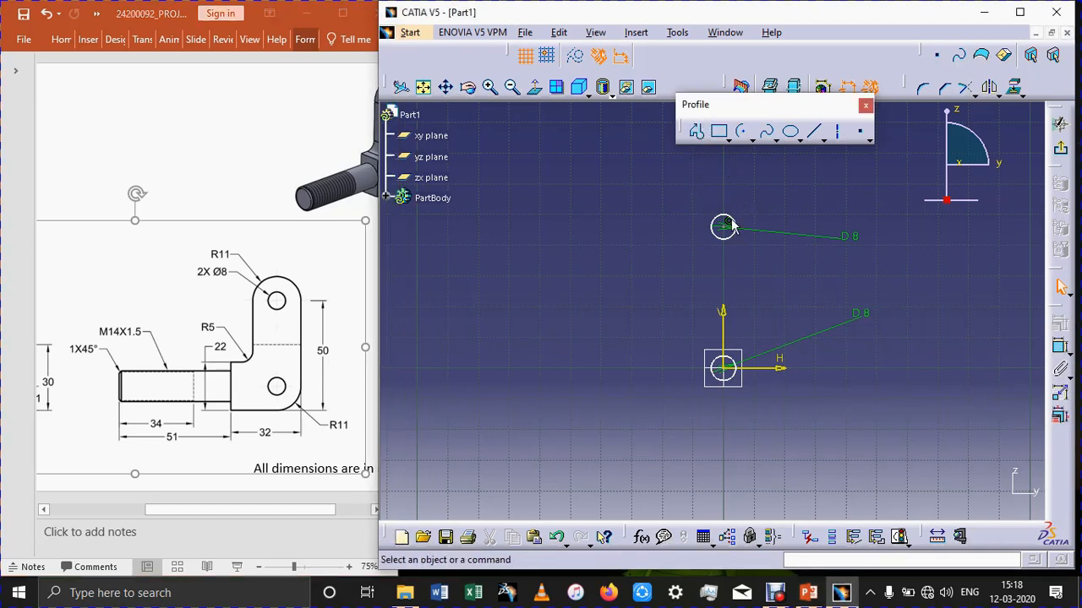
# Sketch a semicircular arc of about 12 mm radius over the upper circle, centred on that circle's centre.
pyautogui.click(742, 132)
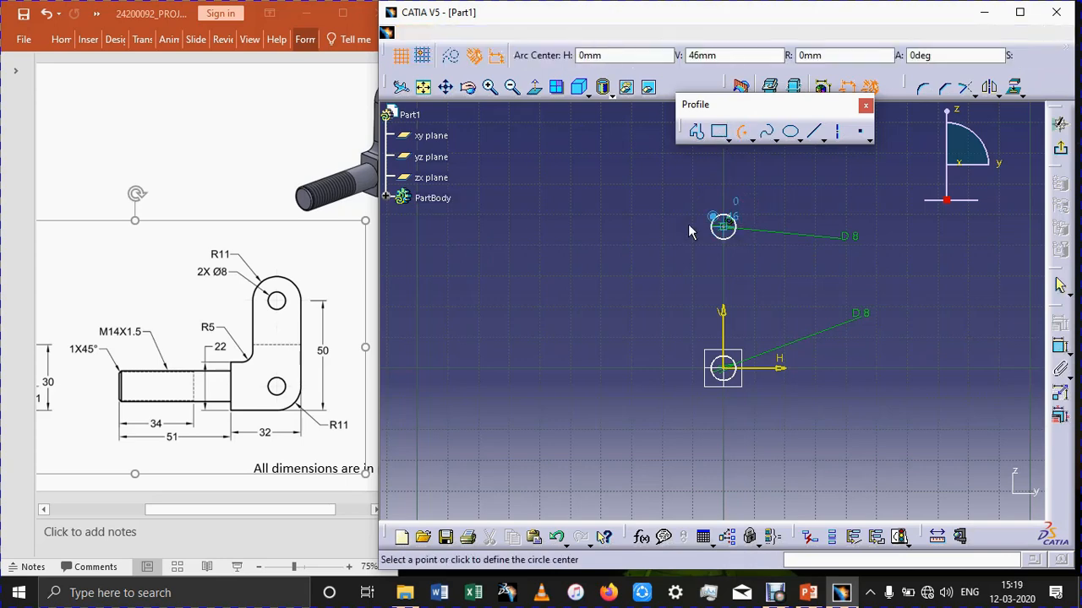
pyautogui.click(724, 226)
pyautogui.click(687, 226)
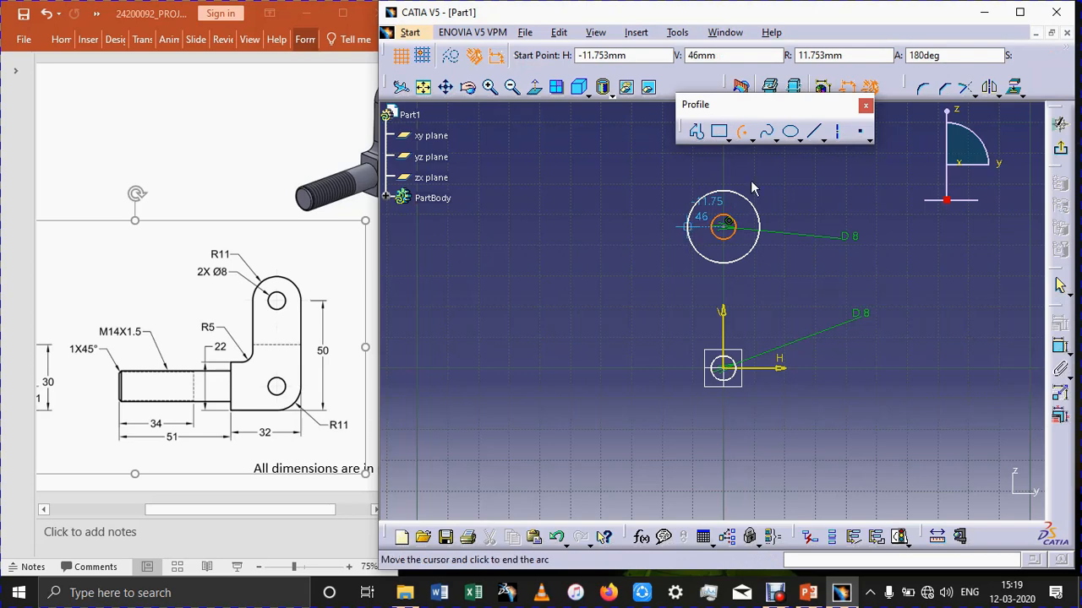
pyautogui.click(767, 232)
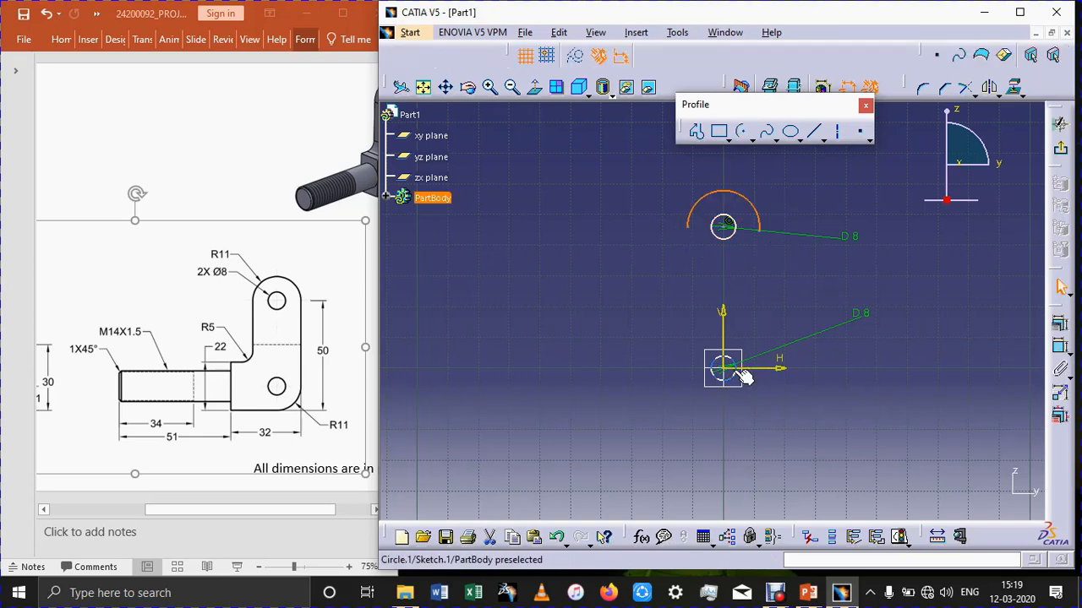
# From the arc's right end, sketch lines about 58 mm down, 40 mm left, 23 mm up, 17 mm right and up to the arc's left end.
pyautogui.click(698, 133)
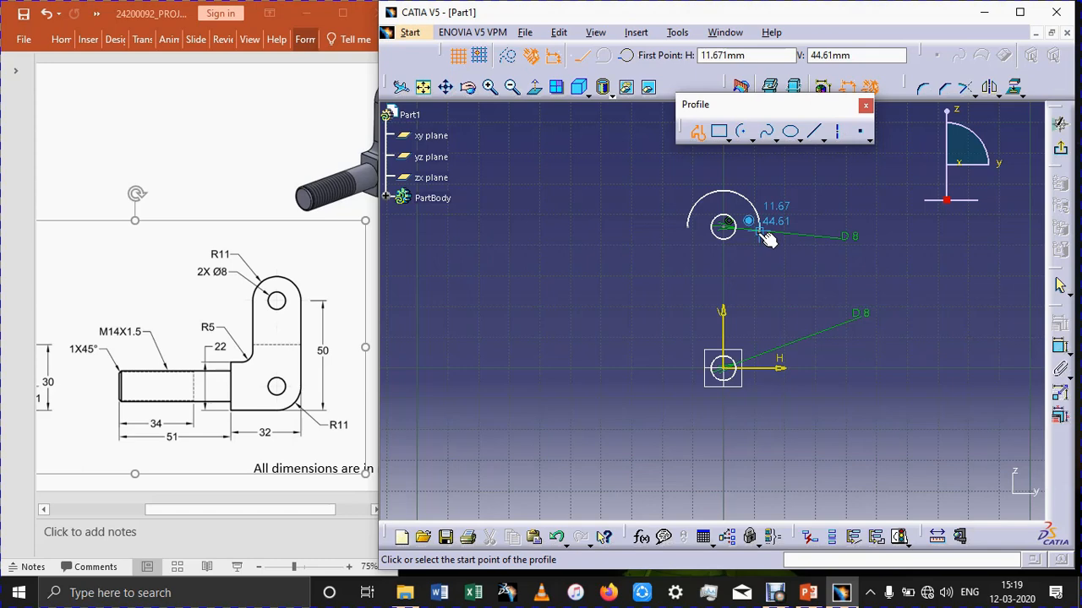
pyautogui.click(760, 228)
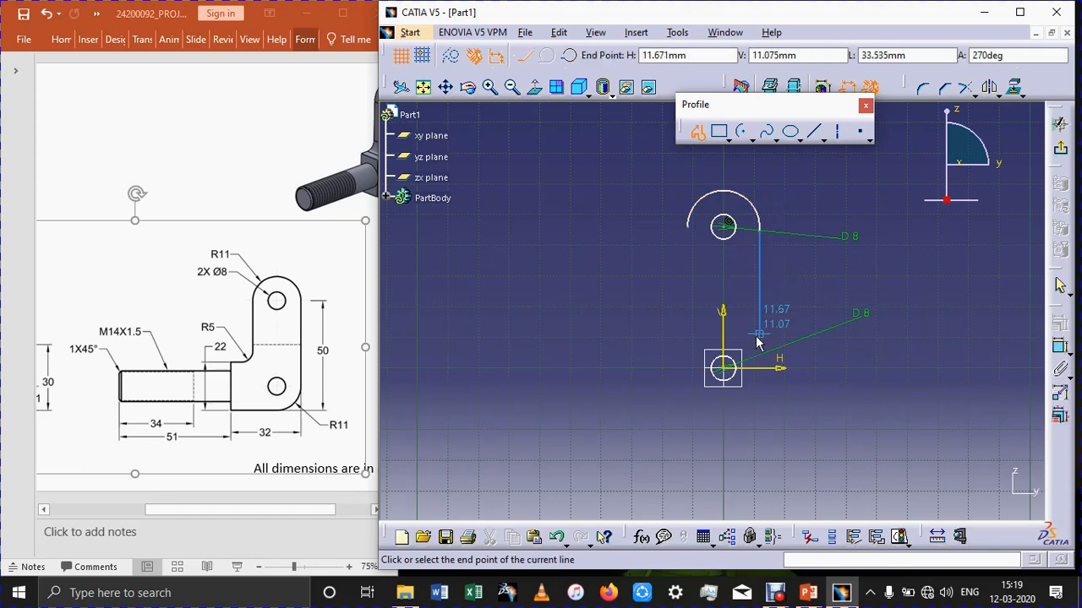
pyautogui.click(759, 411)
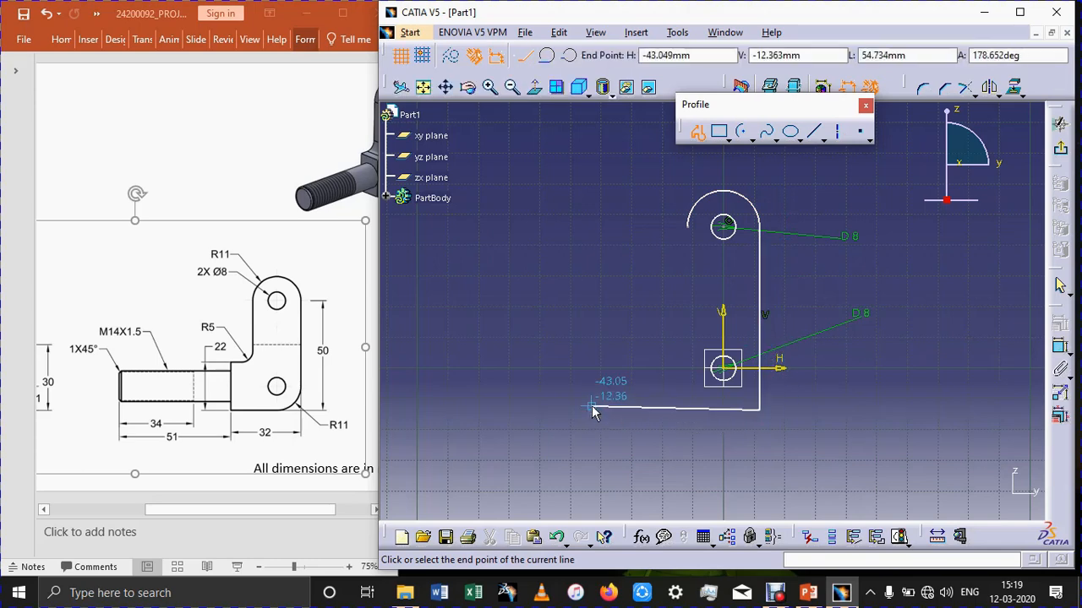
pyautogui.click(637, 410)
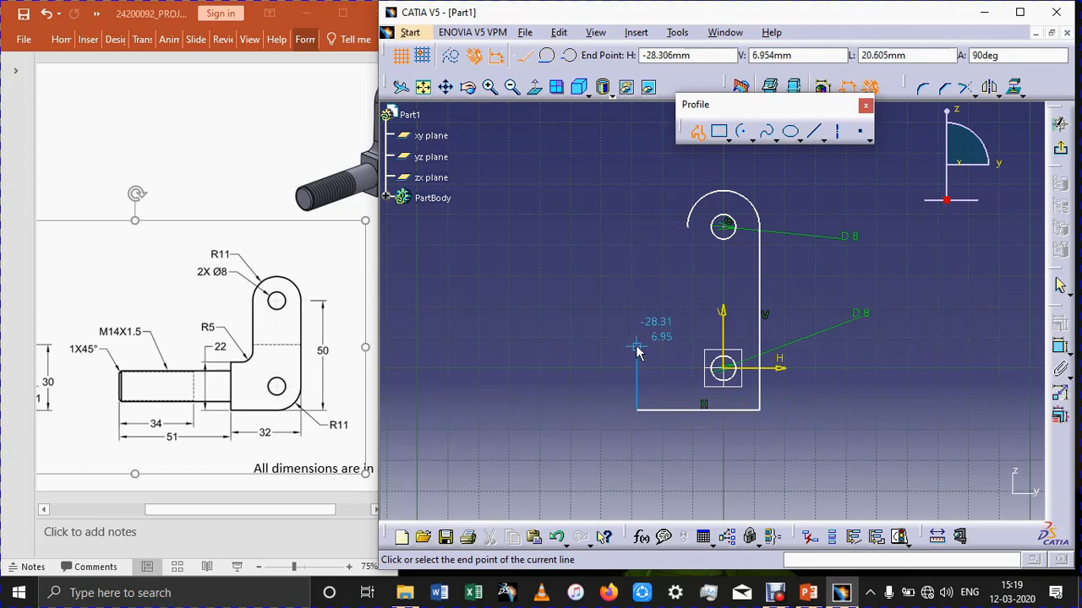
pyautogui.click(640, 338)
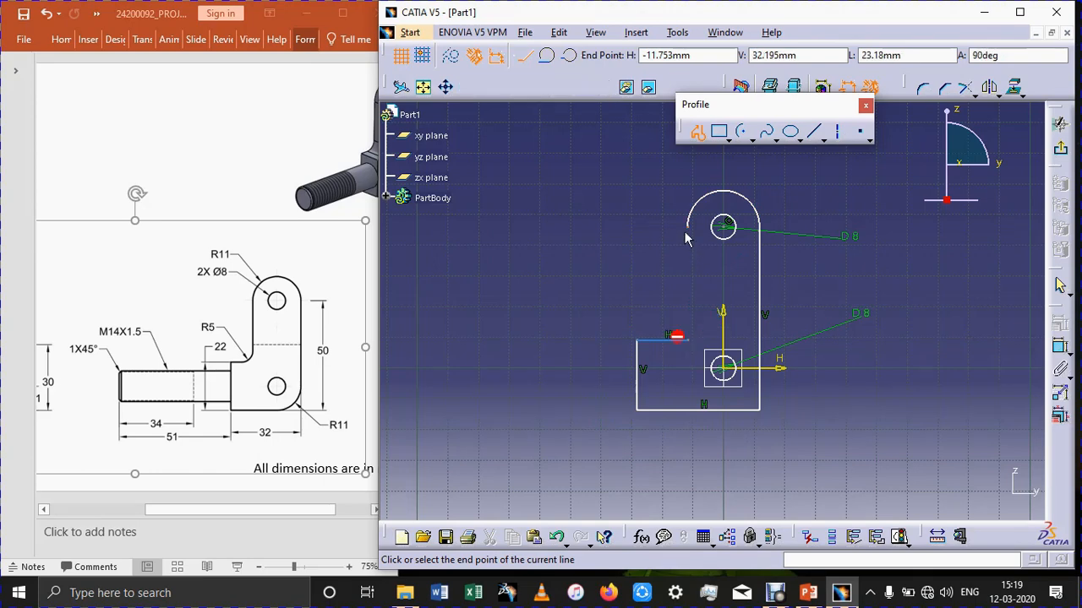
pyautogui.click(687, 341)
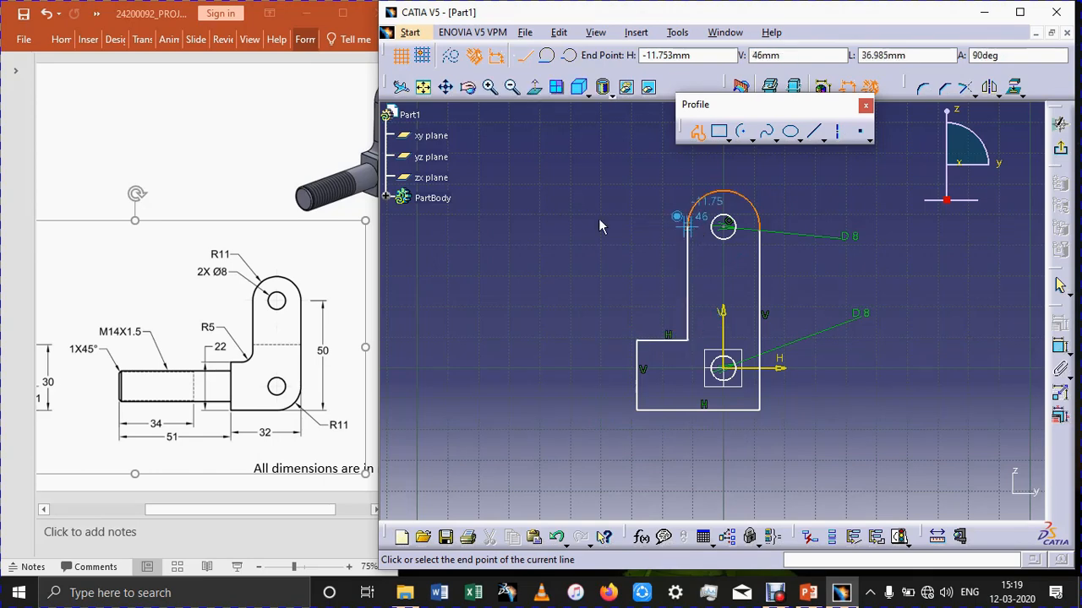
pyautogui.click(687, 225)
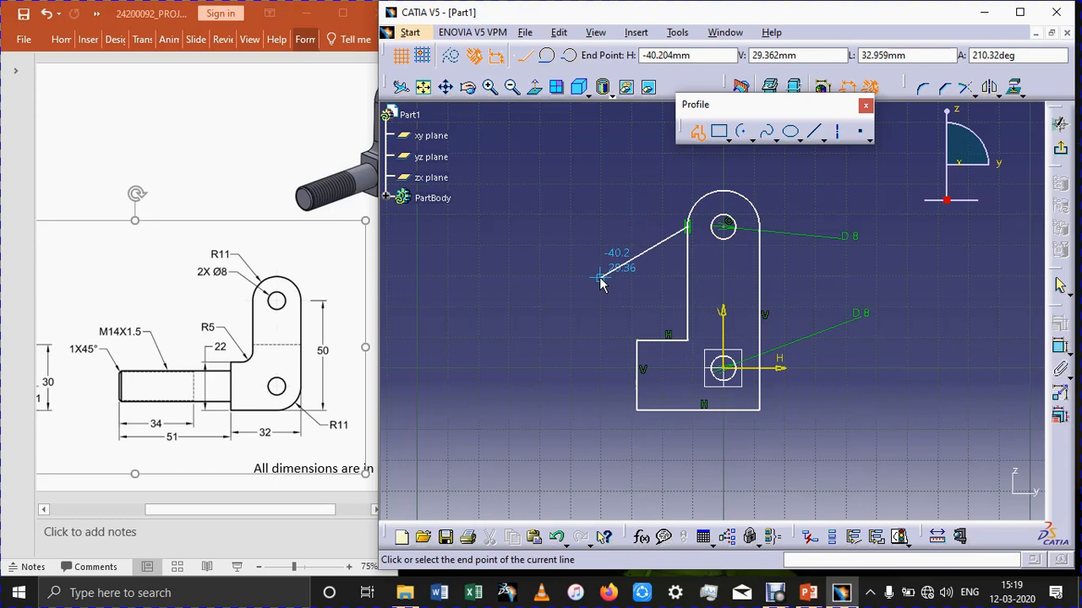
pyautogui.hotkey('ctrl', 'z')
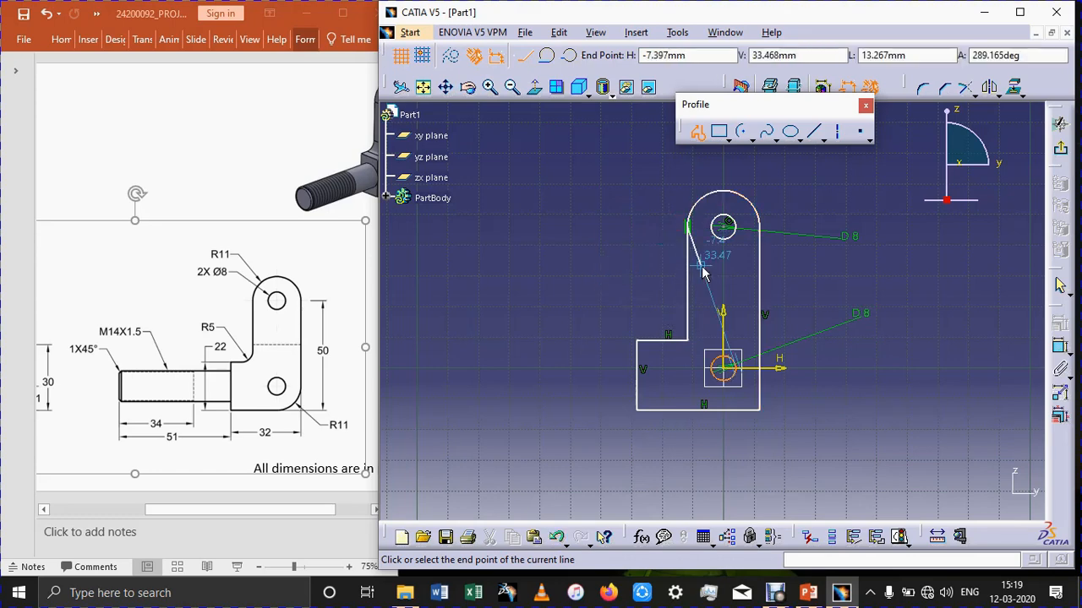
pyautogui.press('Escape')
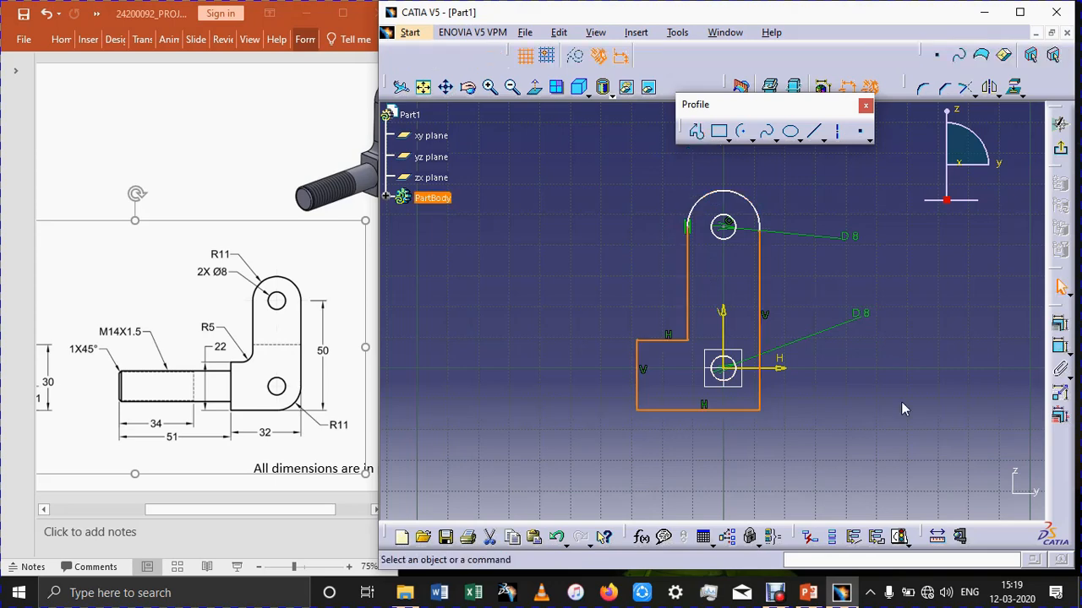
pyautogui.click(901, 402)
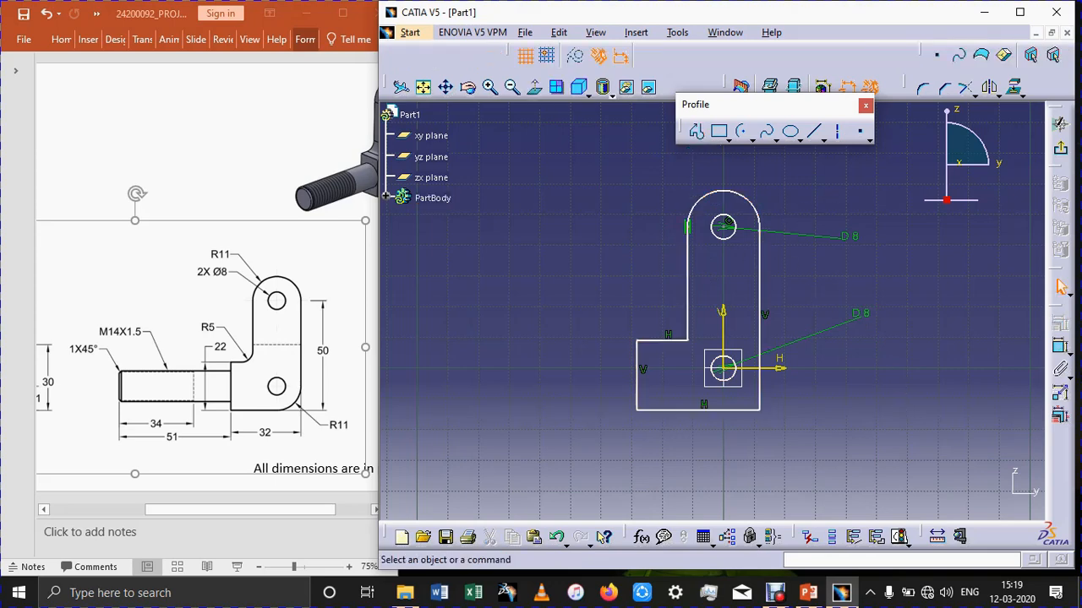
# Dimension the radius of the arc around the upper circle and set it to 11 mm.
pyautogui.click(1060, 347)
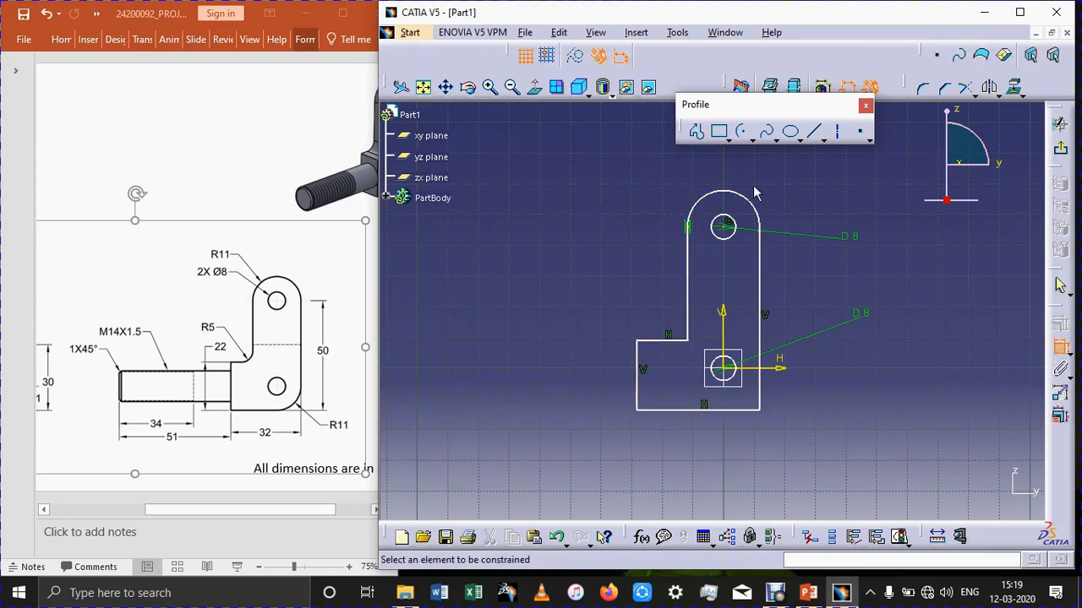
pyautogui.click(750, 203)
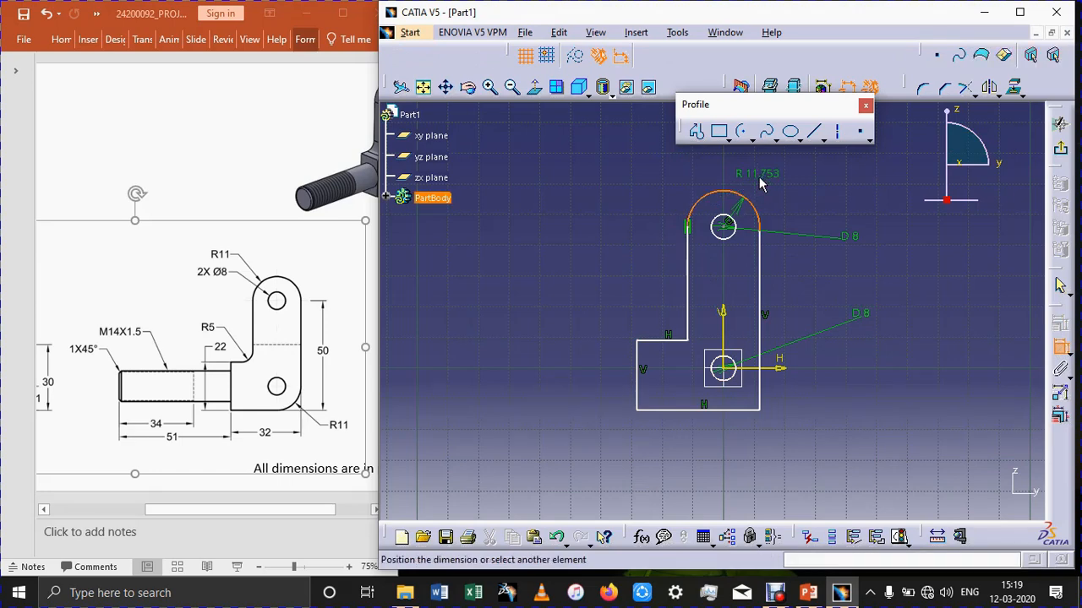
pyautogui.click(759, 184)
pyautogui.doubleClick(766, 179)
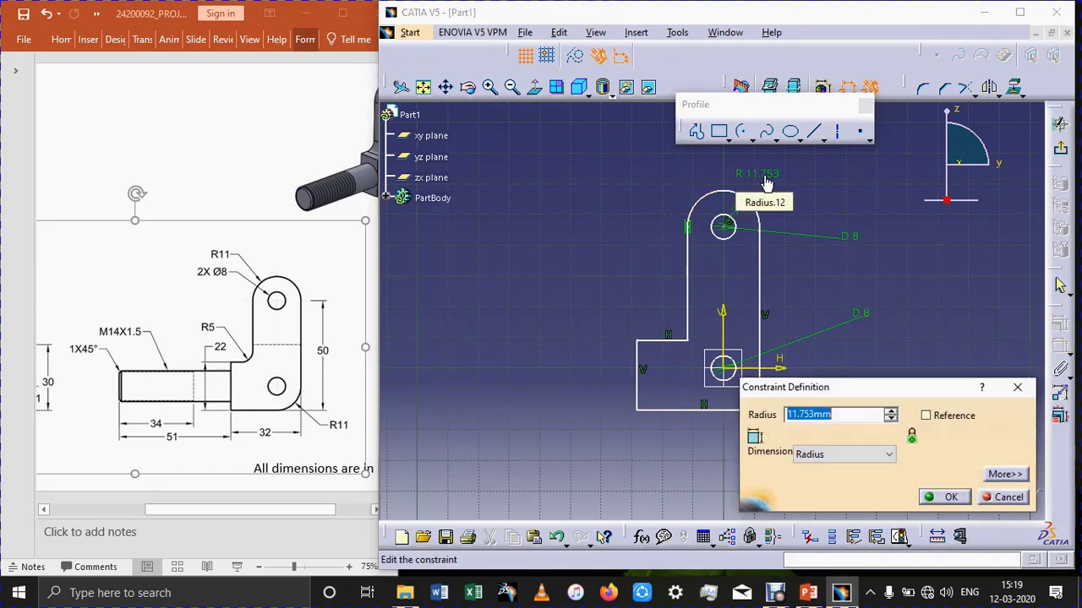
pyautogui.write('11')
pyautogui.press('Return')
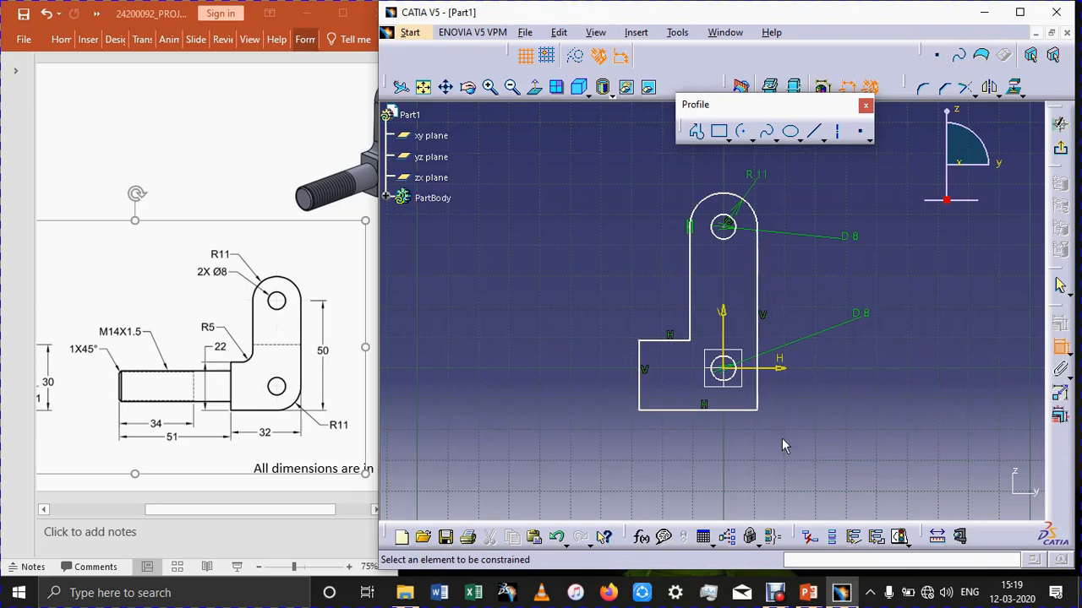
# Dimension the vertical distance from the profile's bottom line to the upper circle's centre and set it to 50 mm.
pyautogui.click(745, 410)
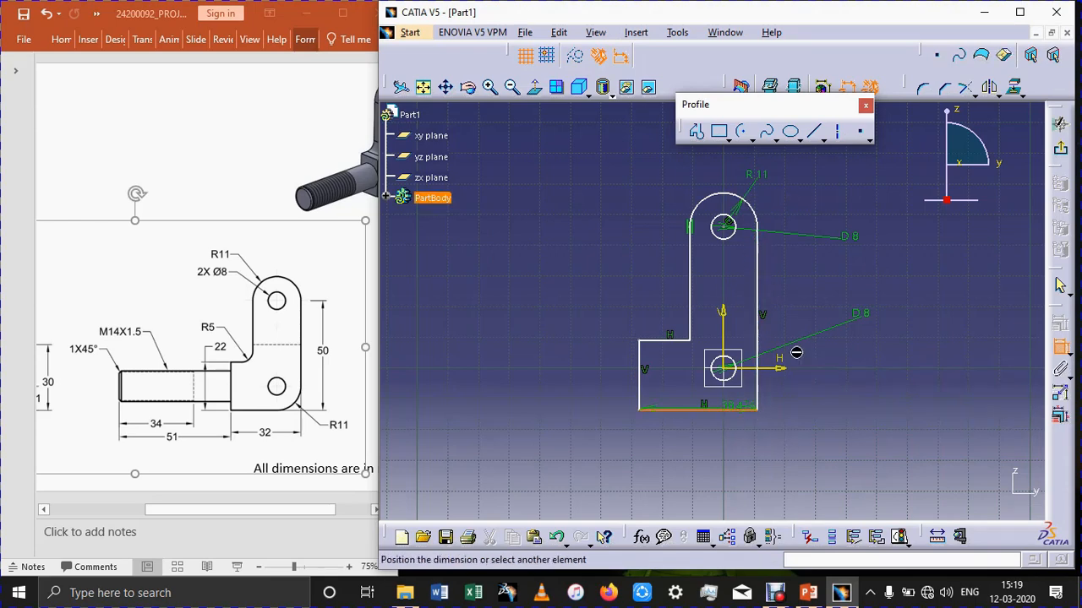
pyautogui.click(725, 226)
pyautogui.click(934, 288)
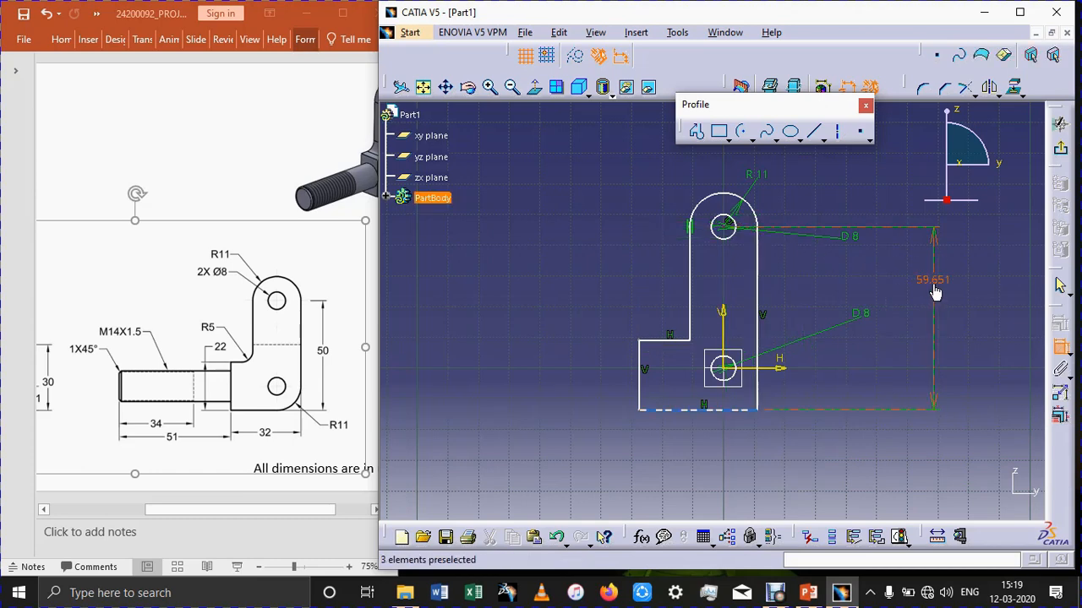
pyautogui.doubleClick(934, 288)
pyautogui.write('5')
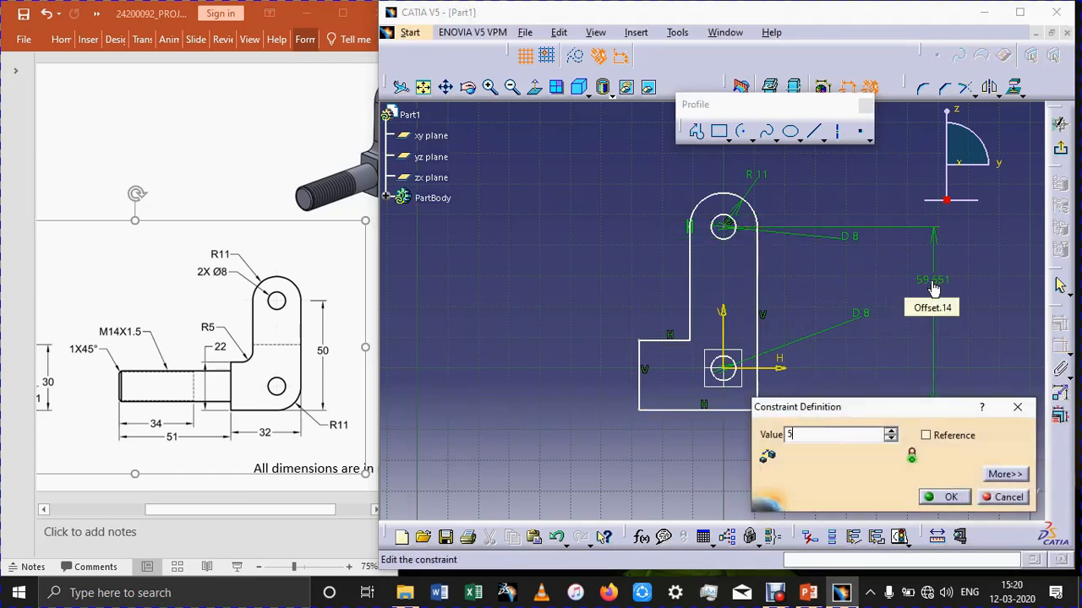
pyautogui.write('0mm')
pyautogui.press('Return')
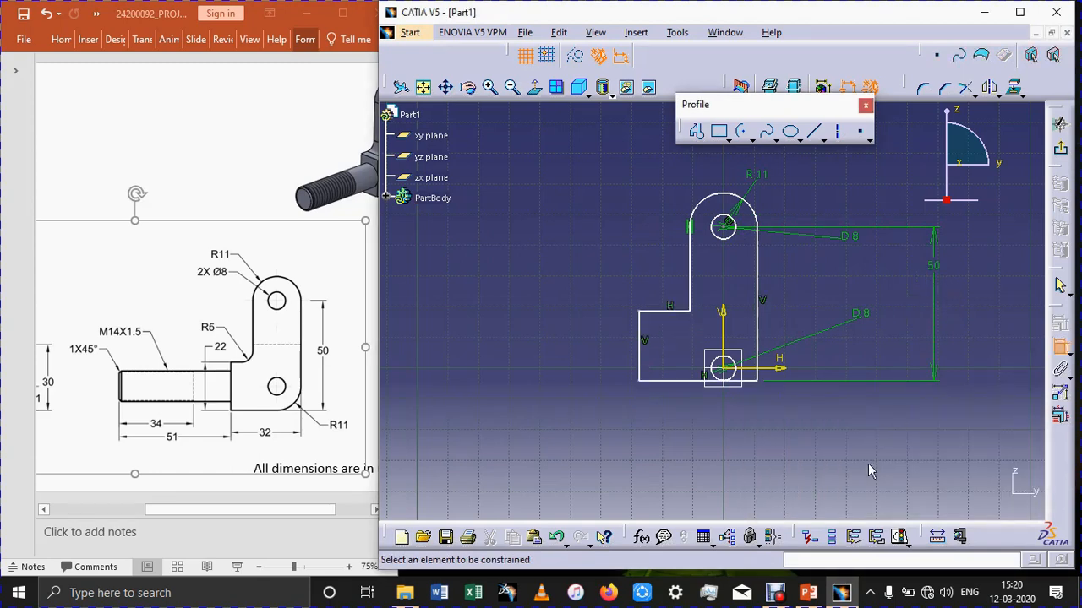
# Dimension the distance between the profile's bottom line and the horizontal axis and set it to 11 mm.
pyautogui.click(752, 381)
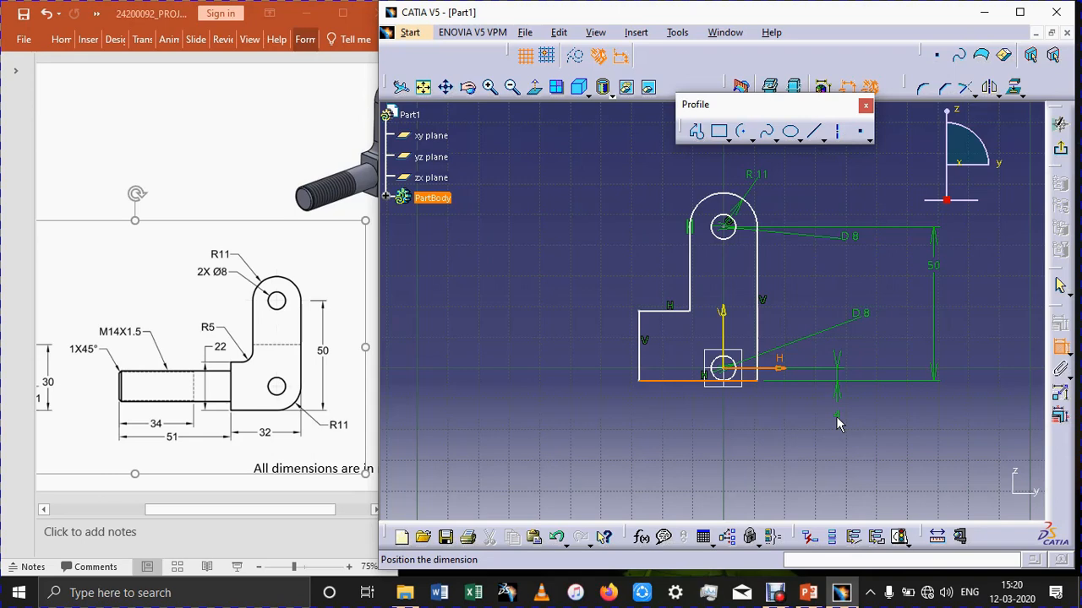
pyautogui.click(836, 416)
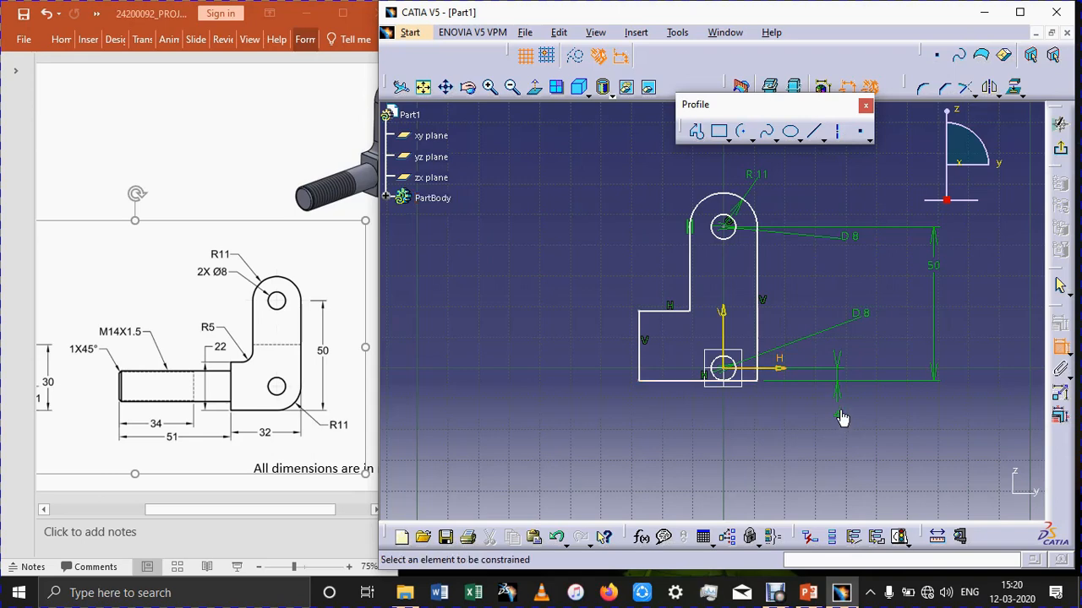
pyautogui.doubleClick(837, 394)
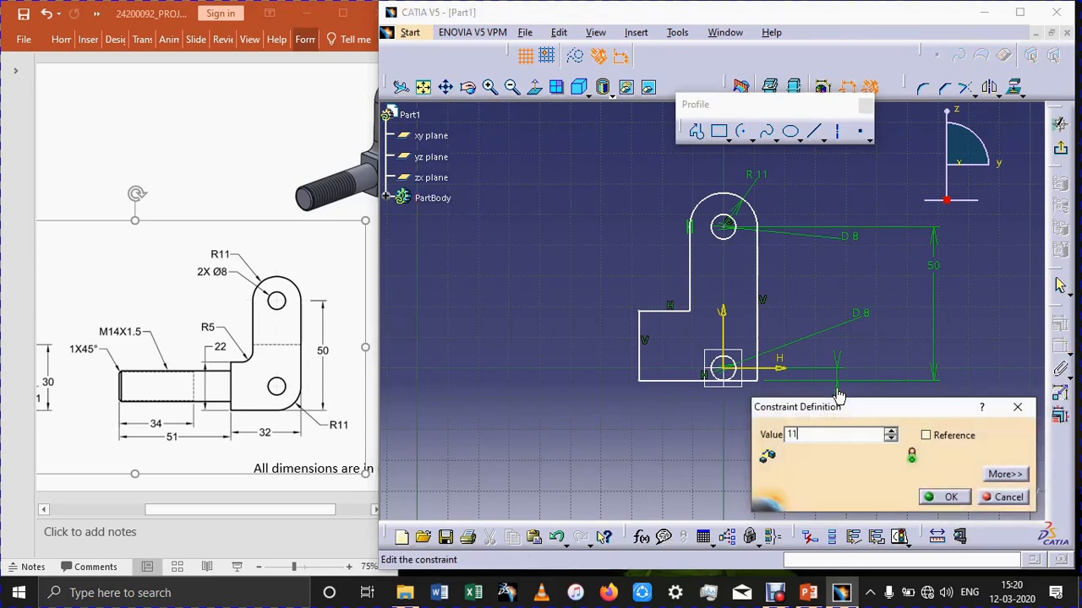
pyautogui.press('Return')
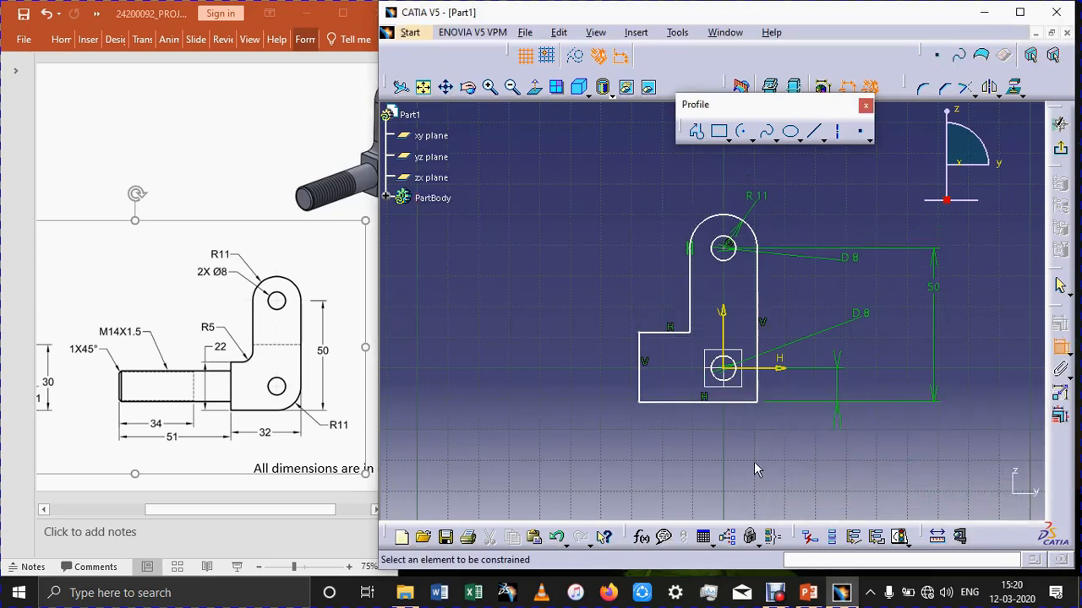
# Dimension the length of the profile's short left vertical edge and set it to 22 mm.
pyautogui.click(644, 356)
pyautogui.click(602, 365)
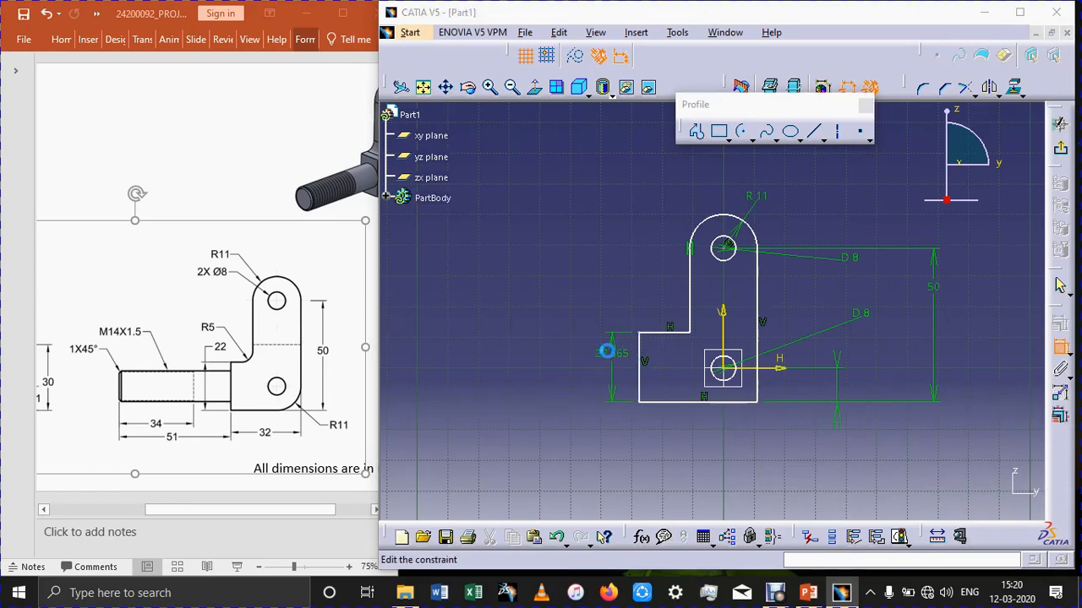
pyautogui.doubleClick(607, 355)
pyautogui.write('22')
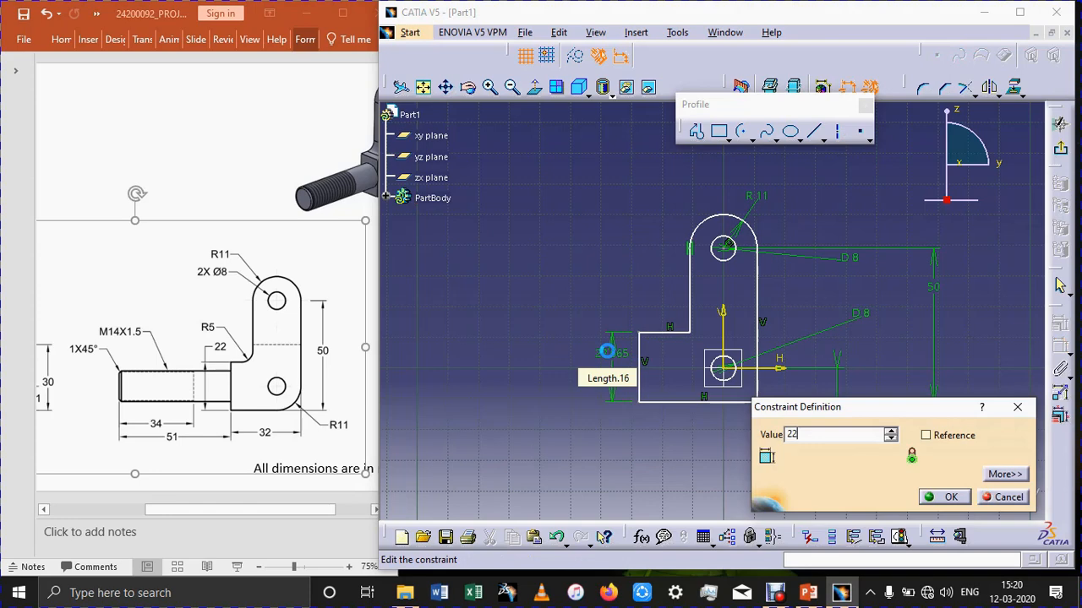
pyautogui.press('Return')
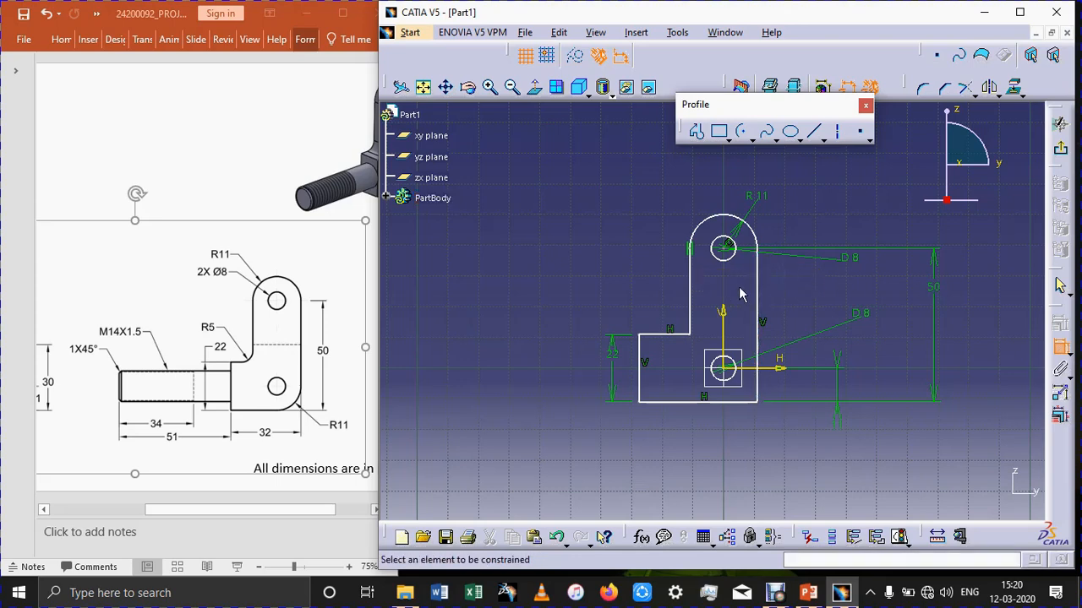
# Draw a horizontal construction line 22 mm long between the left and right ends of the upper arc.
pyautogui.moveTo(809, 295); pyautogui.dragTo(825, 183, button='middle')
pyautogui.moveTo(812, 232)
pyautogui.mouseDown(button='middle')
pyautogui.moveTo(809, 380)
pyautogui.moveTo(814, 342)
pyautogui.mouseUp(button='middle')
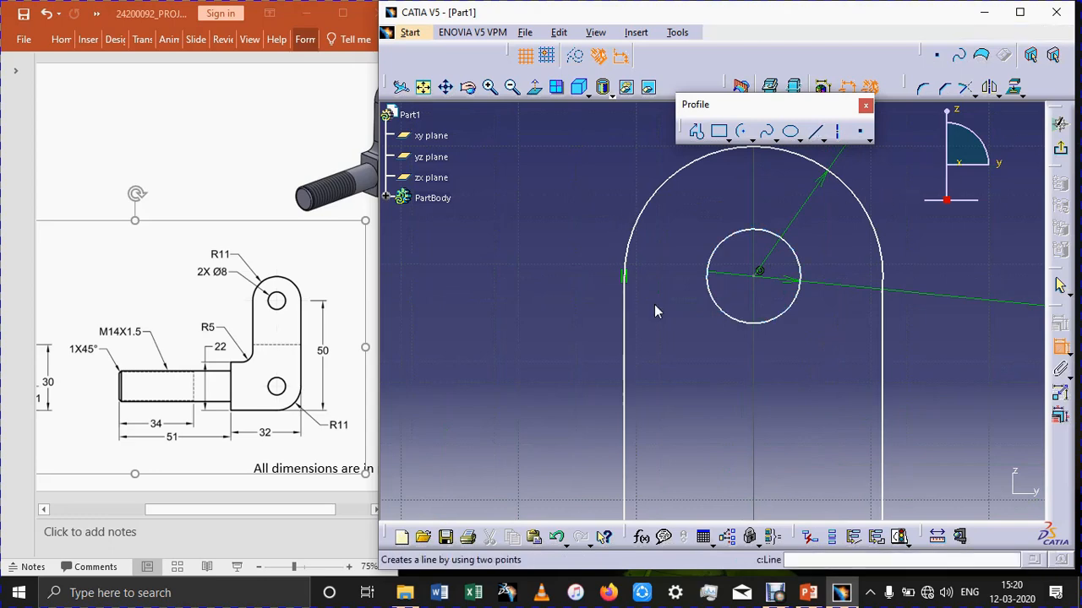
pyautogui.click(814, 131)
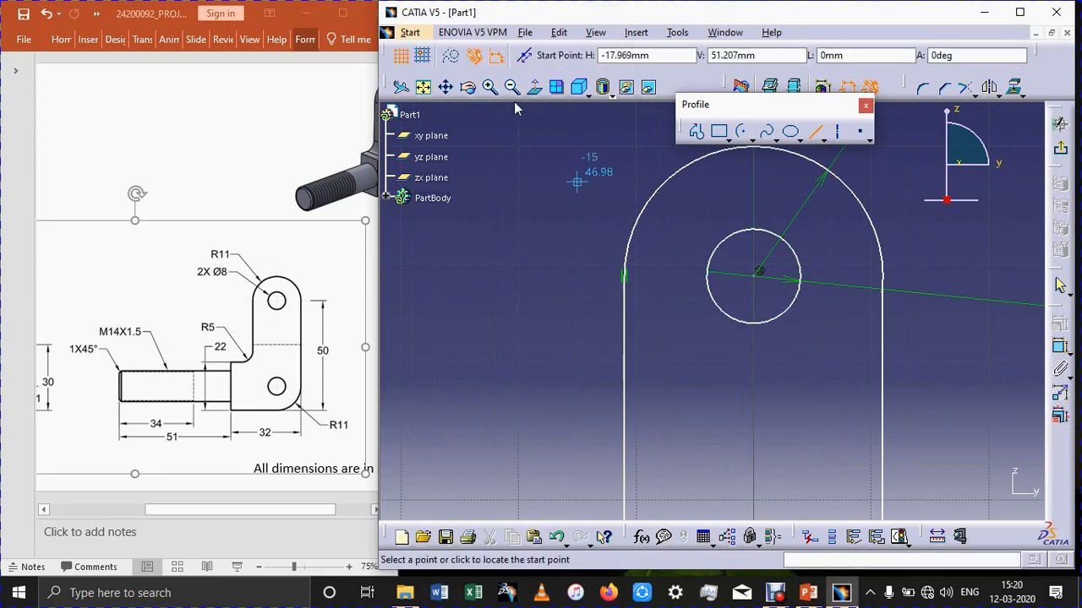
pyautogui.click(625, 272)
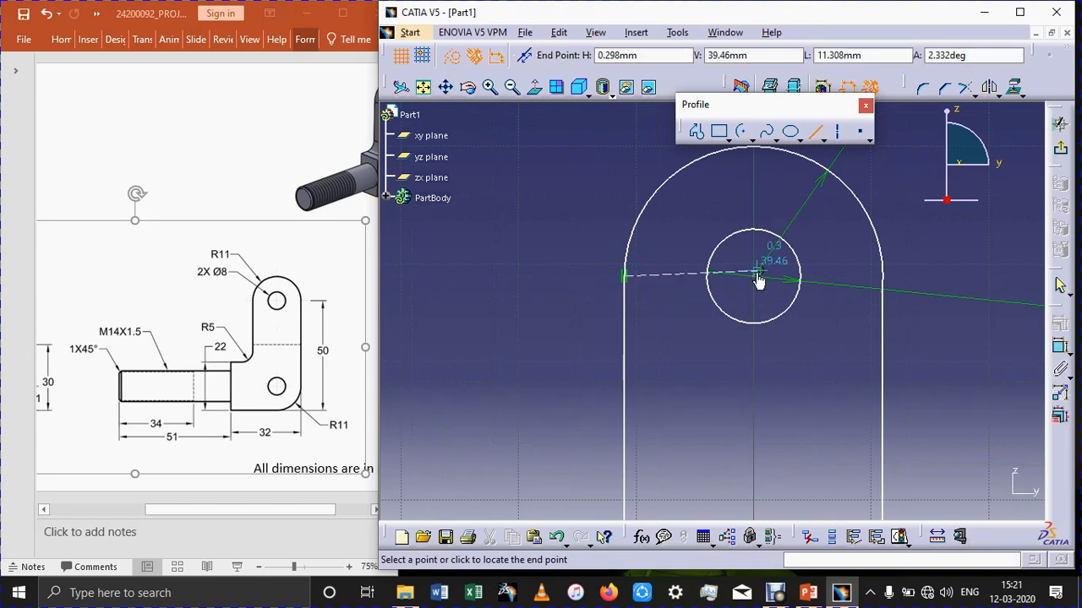
pyautogui.click(887, 279)
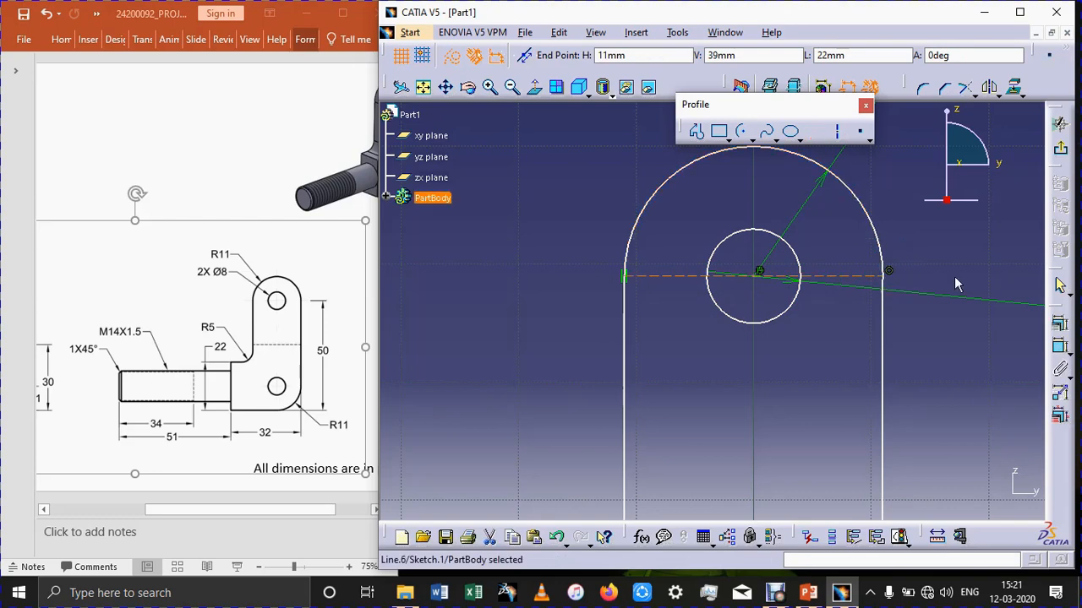
pyautogui.click(893, 288)
pyautogui.click(973, 351)
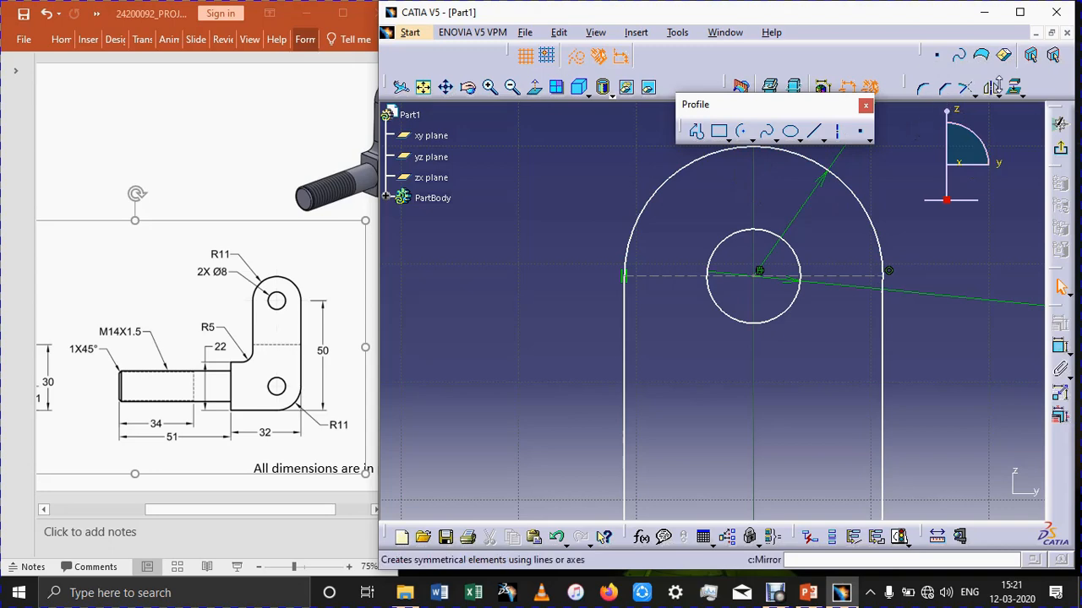
# Quick-trim the short piece of the upper arc that extends below the right end of the construction line.
pyautogui.click(972, 95)
pyautogui.click(989, 160)
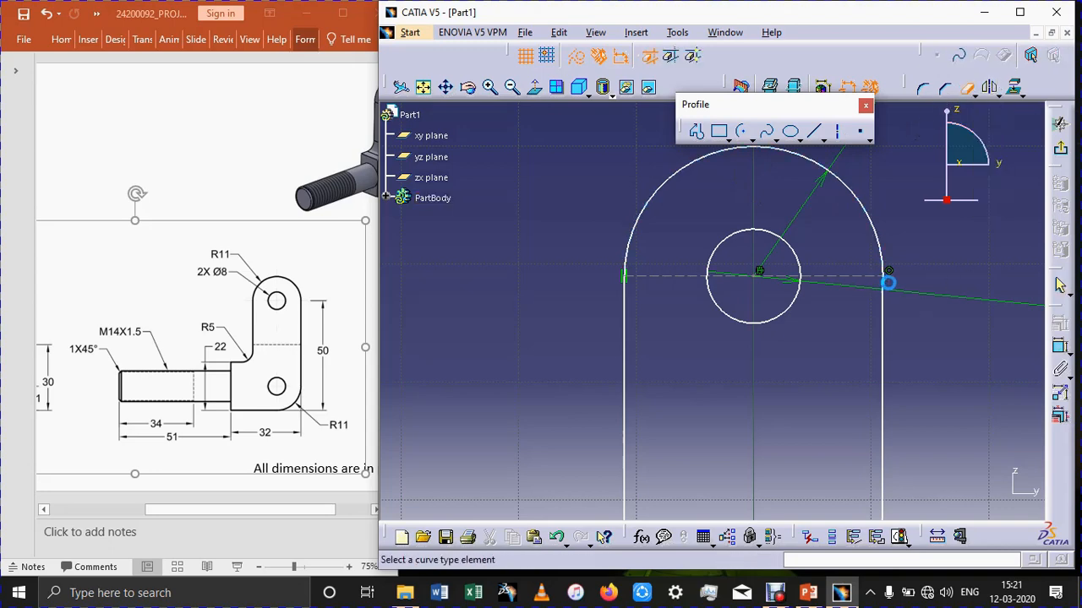
pyautogui.click(886, 277)
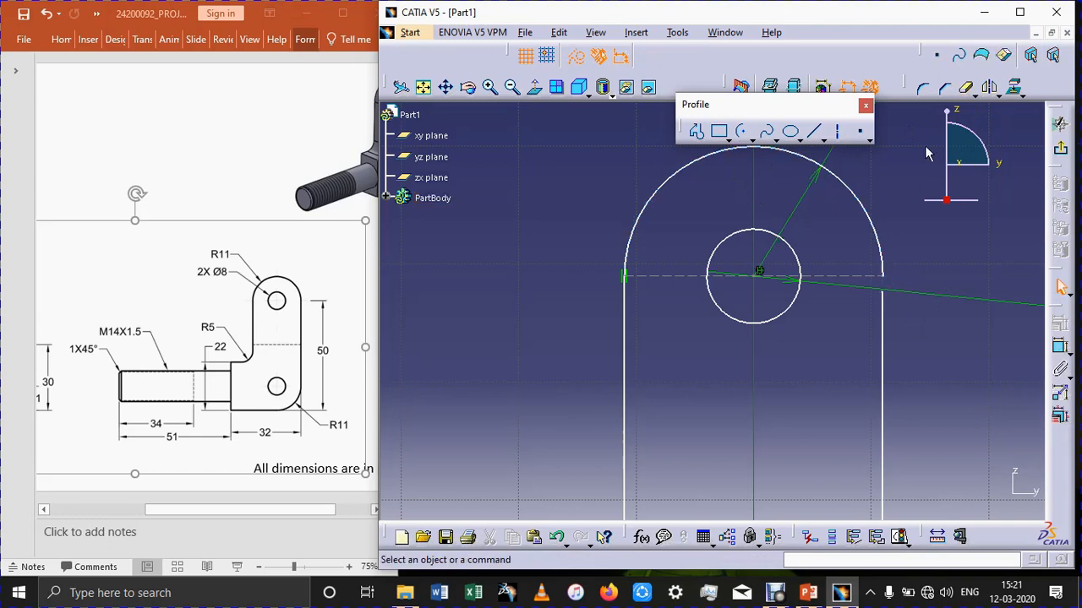
# Trim the profile's right vertical edge to the horizontal construction line, closing the gap below the upper arc.
pyautogui.click(968, 93)
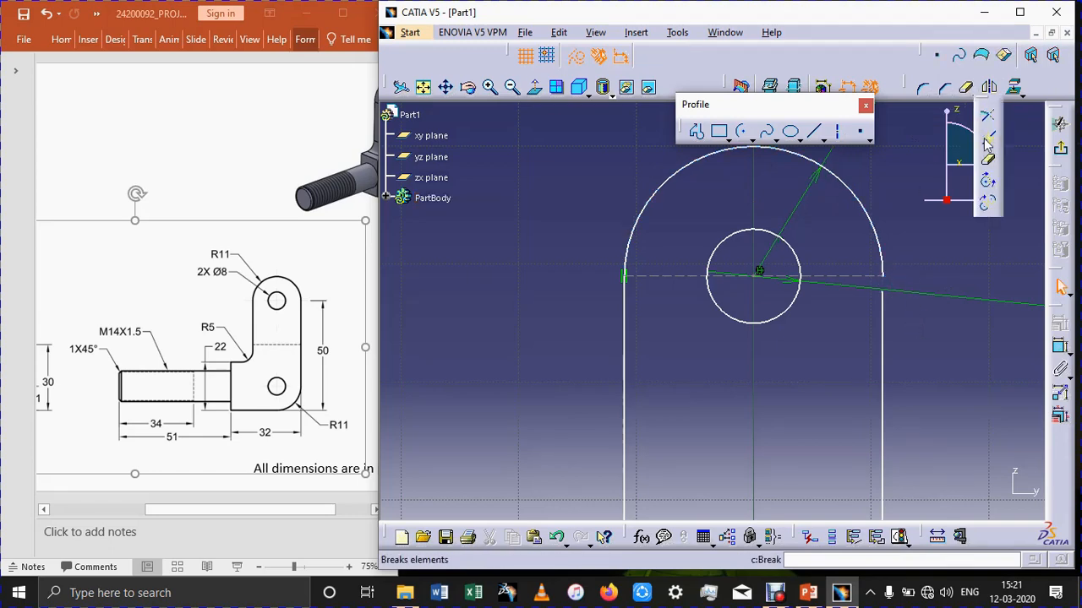
pyautogui.click(987, 140)
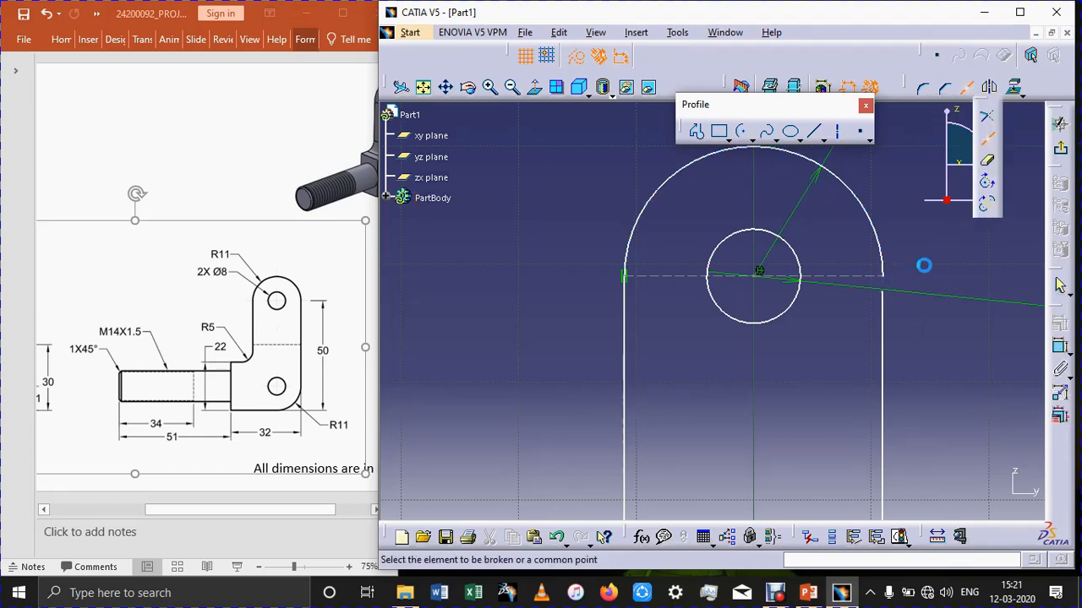
pyautogui.click(883, 304)
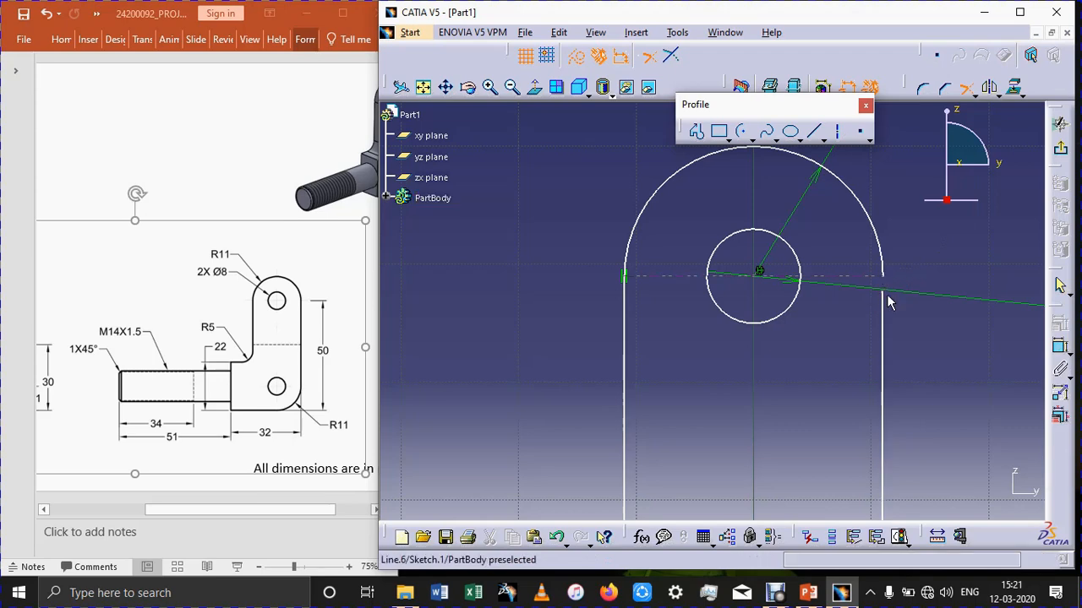
pyautogui.click(884, 281)
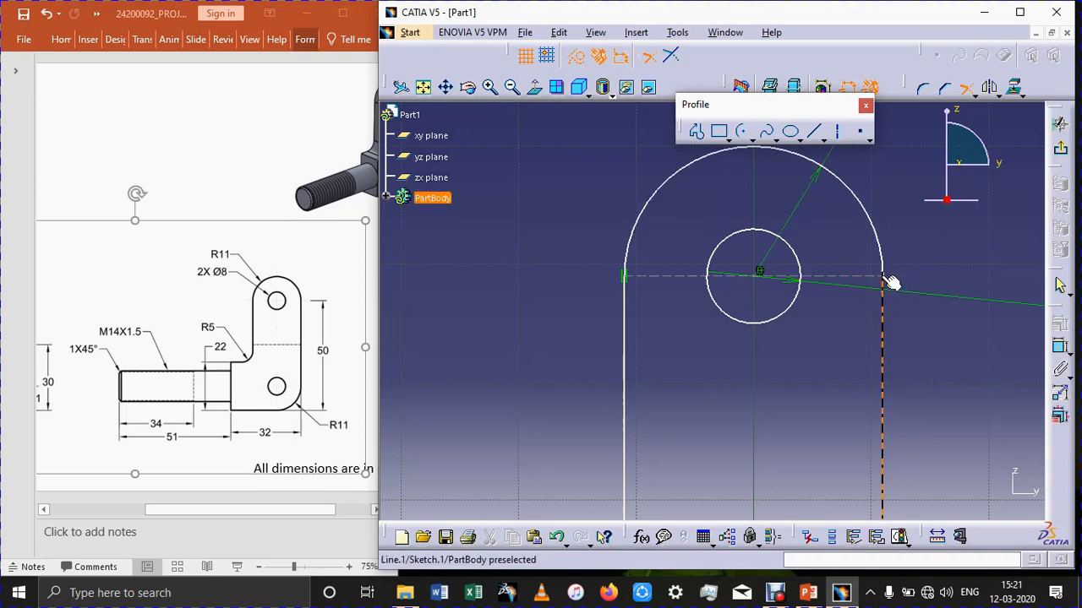
pyautogui.click(889, 282)
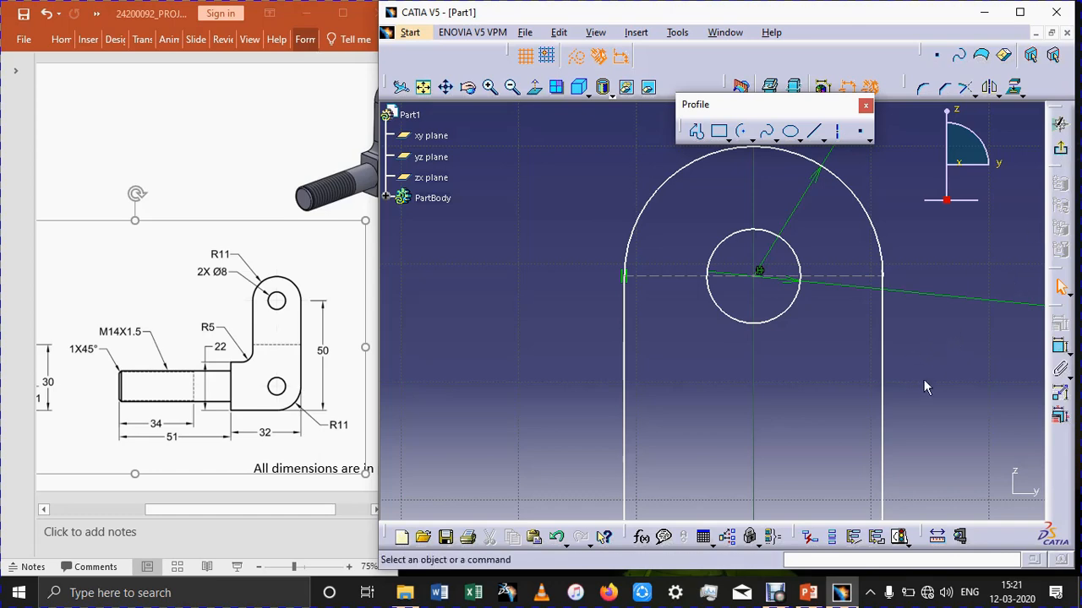
# Dimension the length of the profile's bottom line and set it to 32 mm.
pyautogui.moveTo(818, 359)
pyautogui.keyDown('ctrl'); pyautogui.mouseDown(button='middle')
pyautogui.moveTo(820, 502)
pyautogui.moveTo(769, 492)
pyautogui.moveTo(761, 436)
pyautogui.mouseUp(button='middle'); pyautogui.keyUp('ctrl')
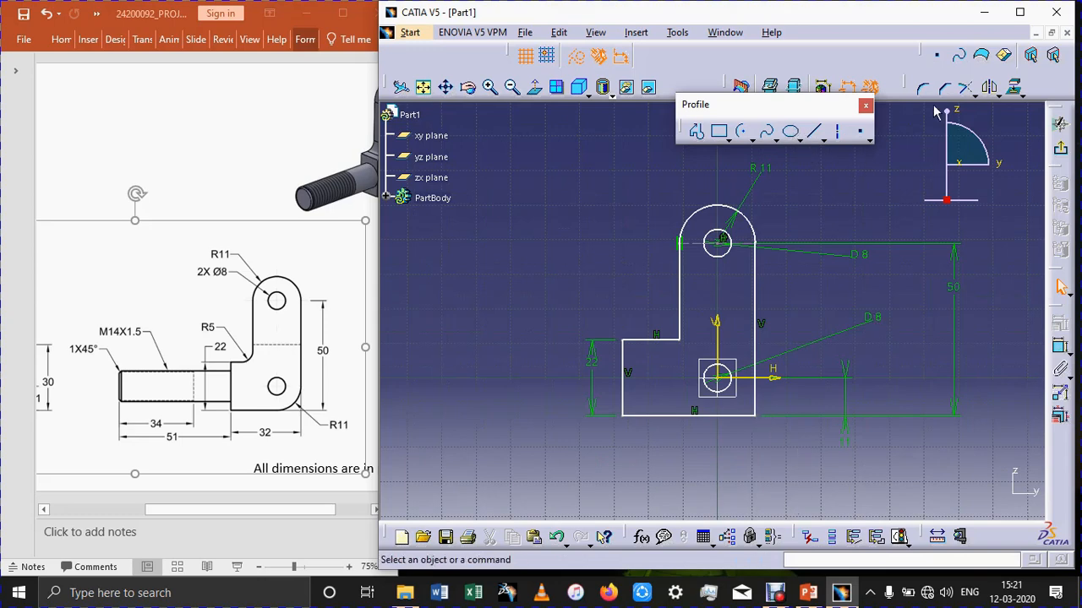
pyautogui.click(809, 537)
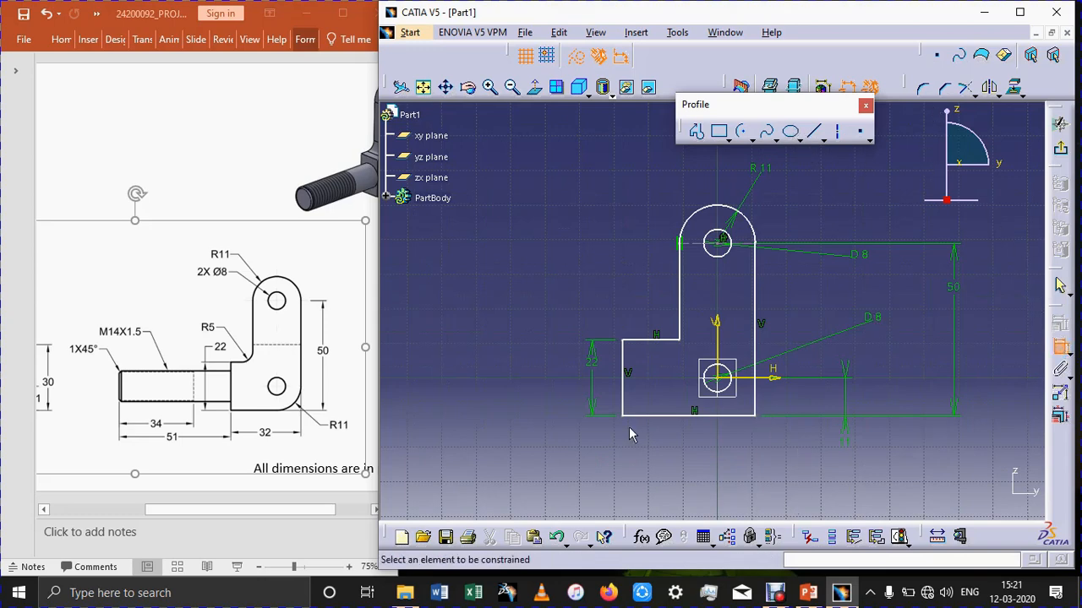
pyautogui.click(682, 415)
pyautogui.click(688, 460)
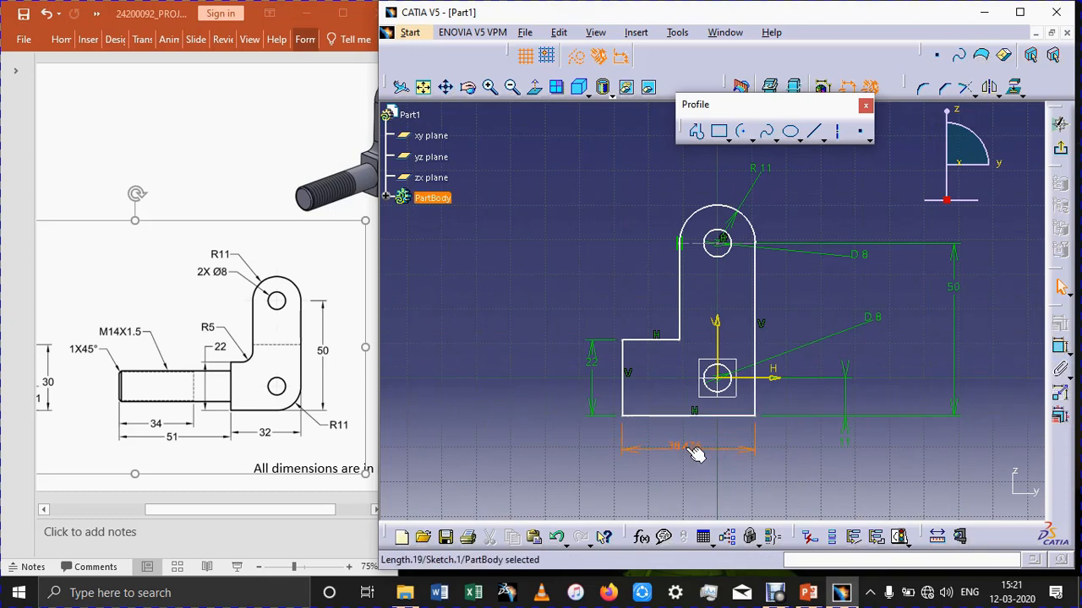
pyautogui.doubleClick(691, 450)
pyautogui.write('32')
pyautogui.press('Return')
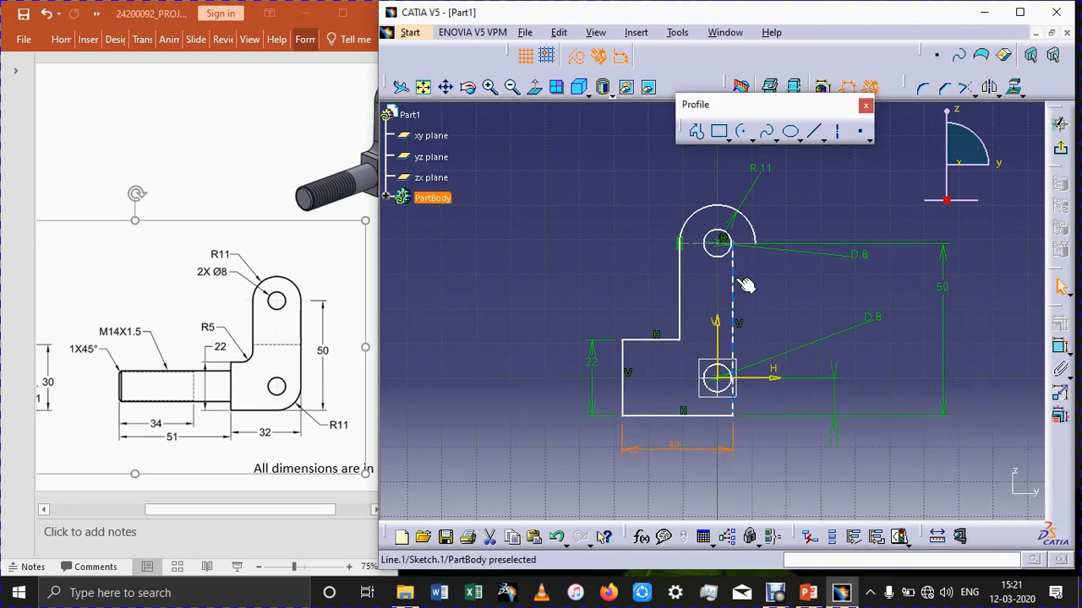
# Move the profile's right vertical edge back to the upper arc's right end and make their endpoints coincident.
pyautogui.moveTo(752, 284)
pyautogui.mouseDown()
pyautogui.moveTo(767, 291)
pyautogui.moveTo(755, 287)
pyautogui.mouseUp()
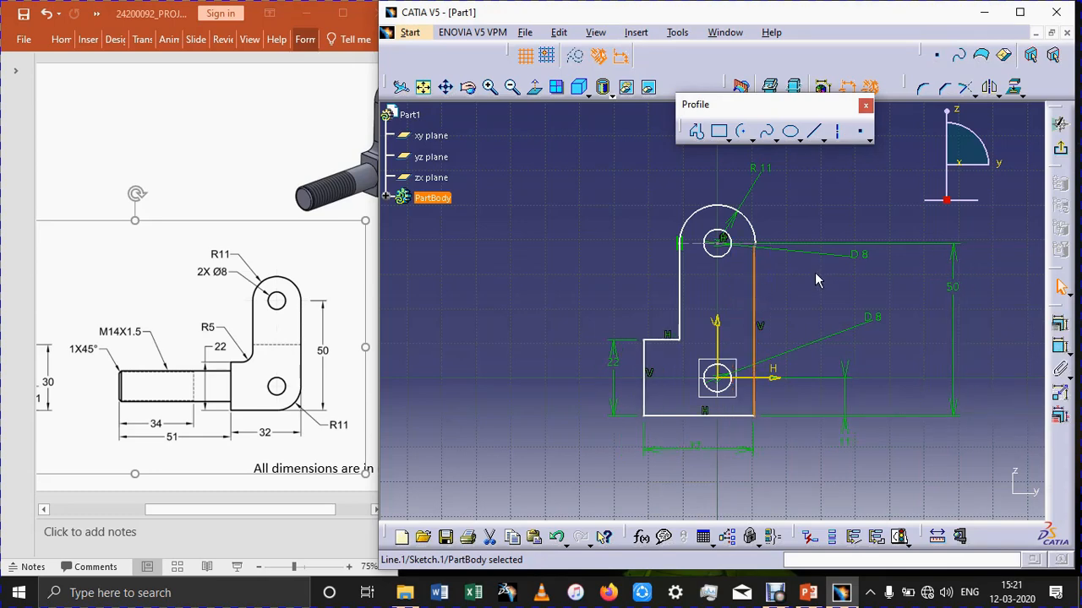
pyautogui.moveTo(816, 272)
pyautogui.keyDown('ctrl'); pyautogui.mouseDown(button='middle')
pyautogui.moveTo(837, 188)
pyautogui.moveTo(866, 352)
pyautogui.moveTo(880, 319)
pyautogui.mouseUp(button='middle'); pyautogui.keyUp('ctrl')
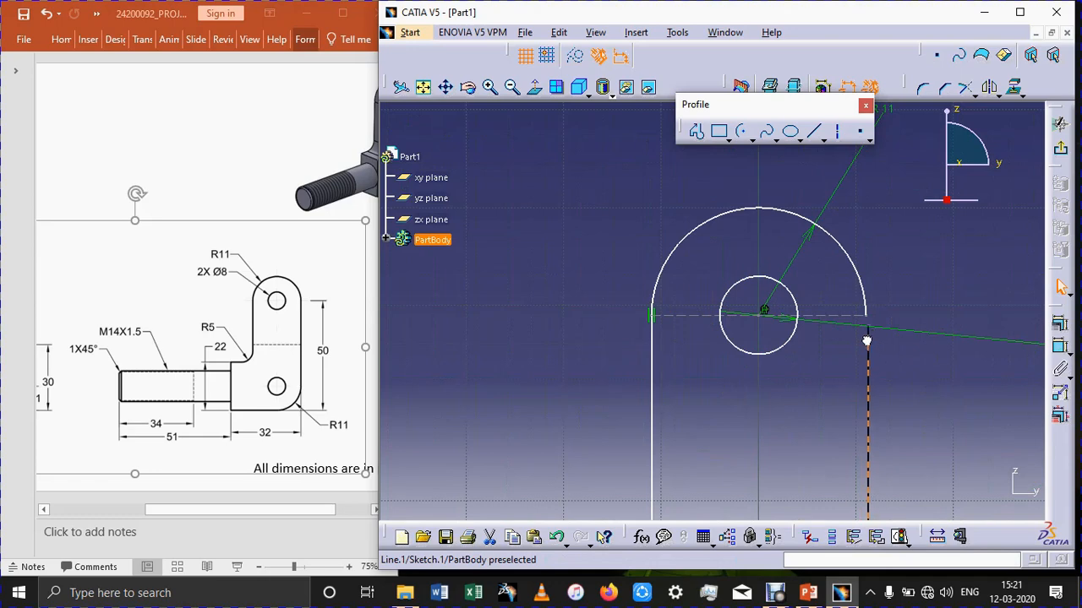
pyautogui.moveTo(866, 345); pyautogui.dragTo(870, 348)
pyautogui.click(1050, 346)
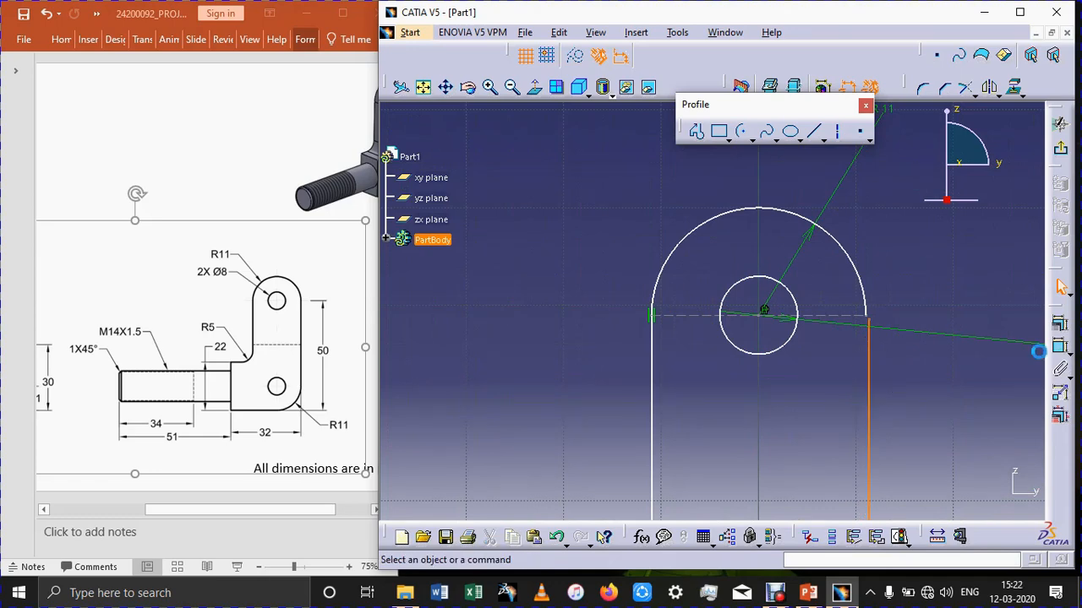
pyautogui.click(878, 324)
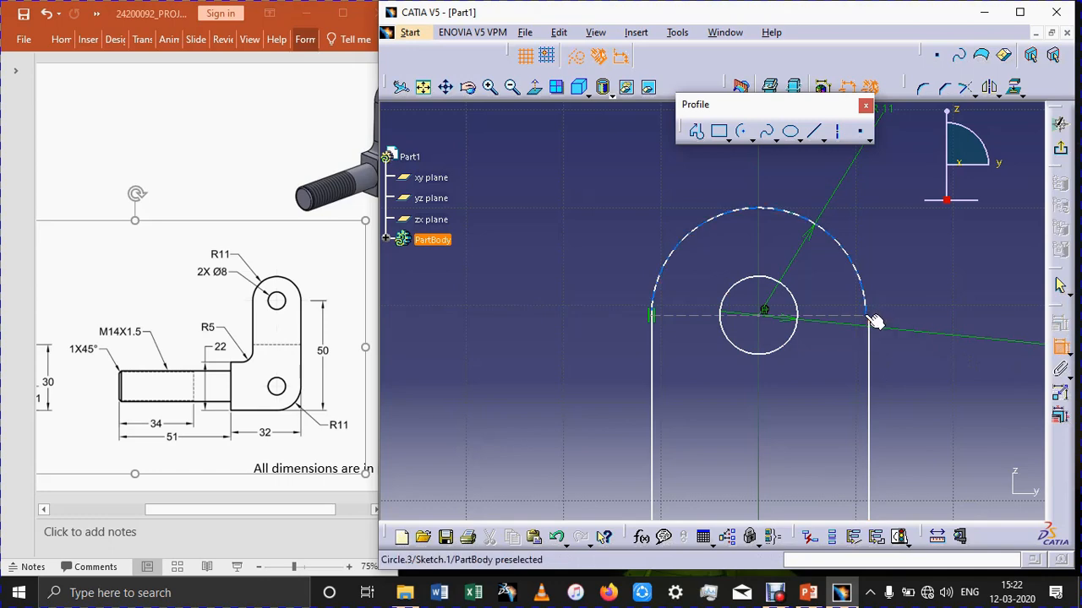
pyautogui.click(873, 320)
pyautogui.rightClick(897, 295)
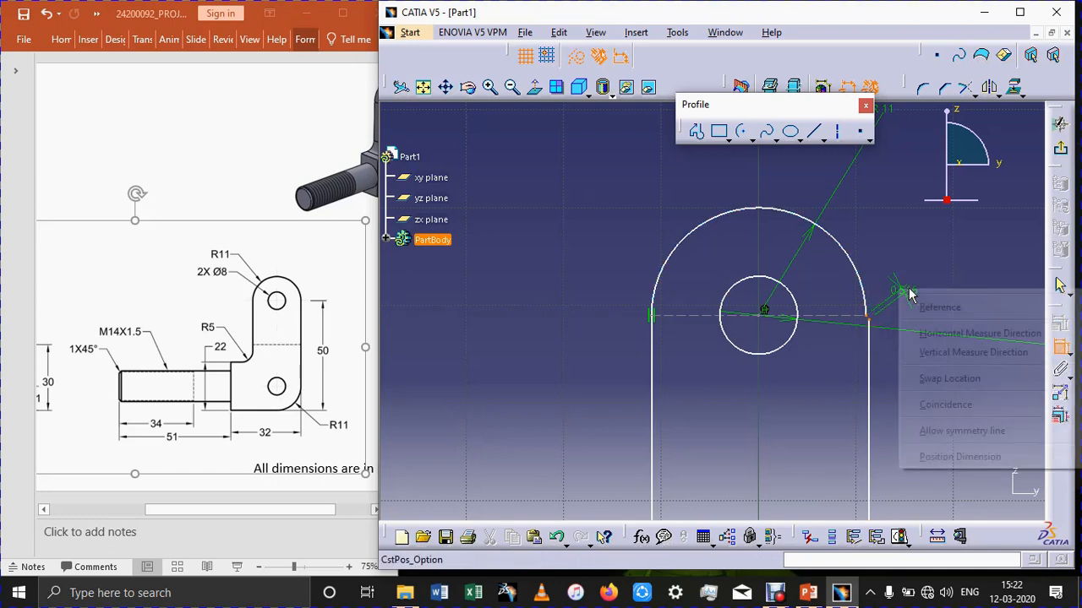
pyautogui.click(946, 405)
pyautogui.moveTo(944, 420); pyautogui.dragTo(921, 493, button='middle')
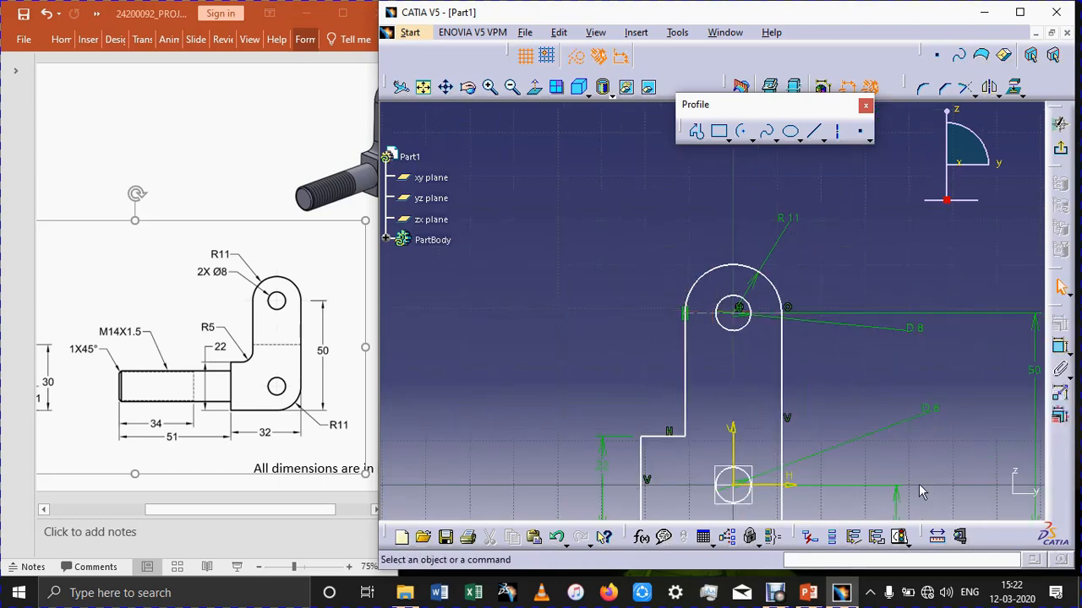
pyautogui.moveTo(825, 399); pyautogui.dragTo(833, 298, button='middle')
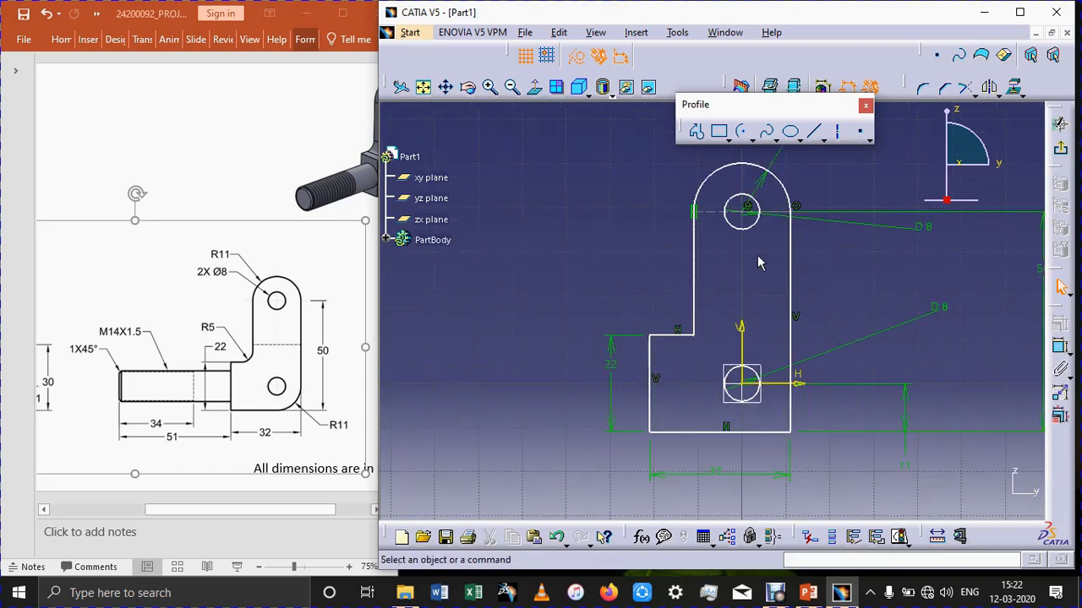
pyautogui.moveTo(757, 256); pyautogui.dragTo(767, 343, button='middle')
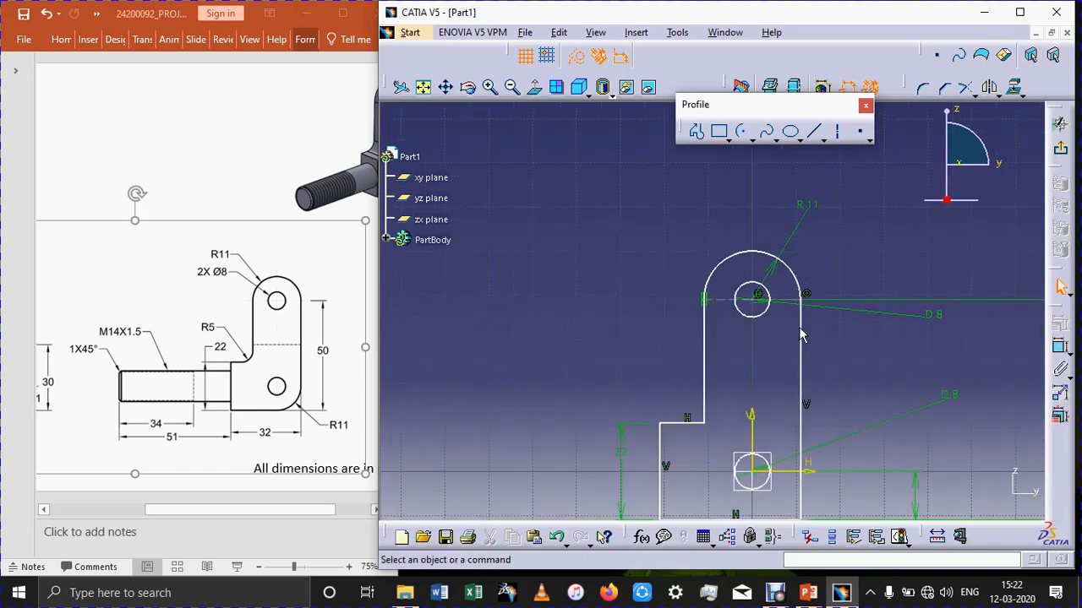
pyautogui.click(1060, 346)
pyautogui.click(707, 366)
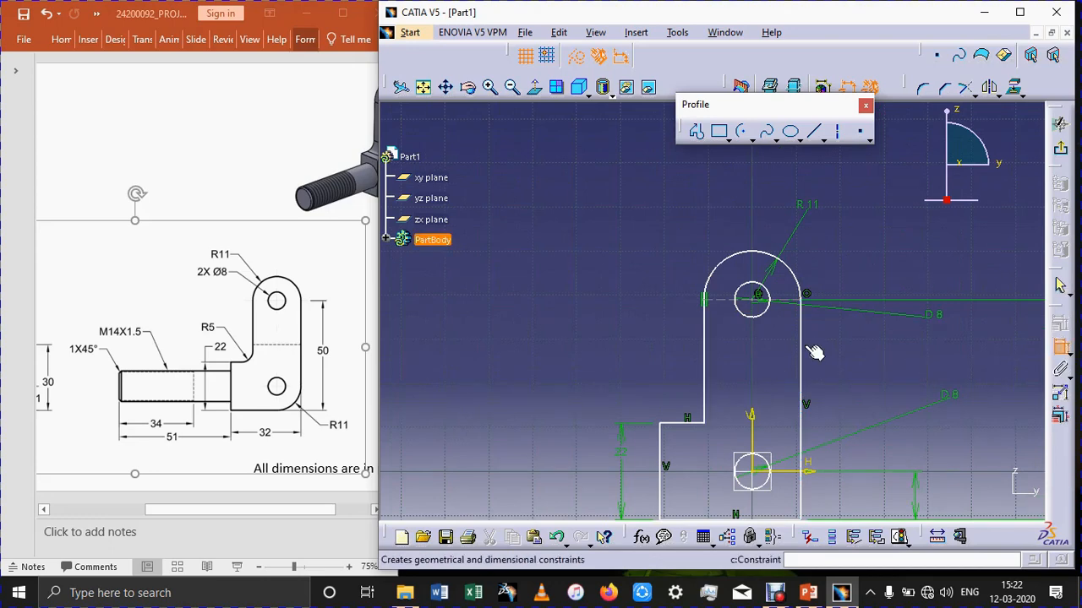
pyautogui.click(803, 352)
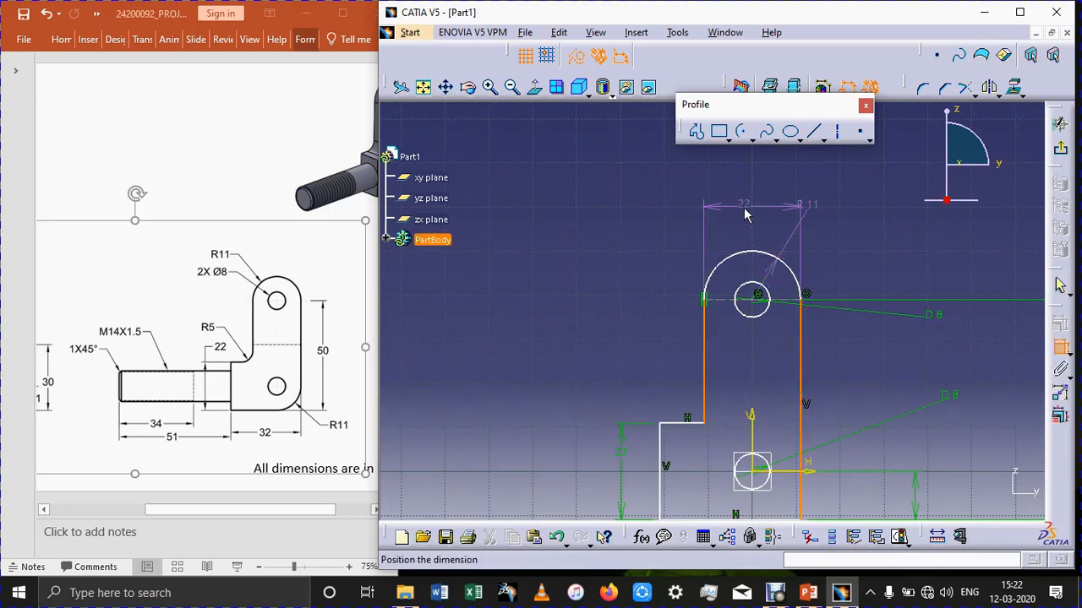
pyautogui.click(1061, 347)
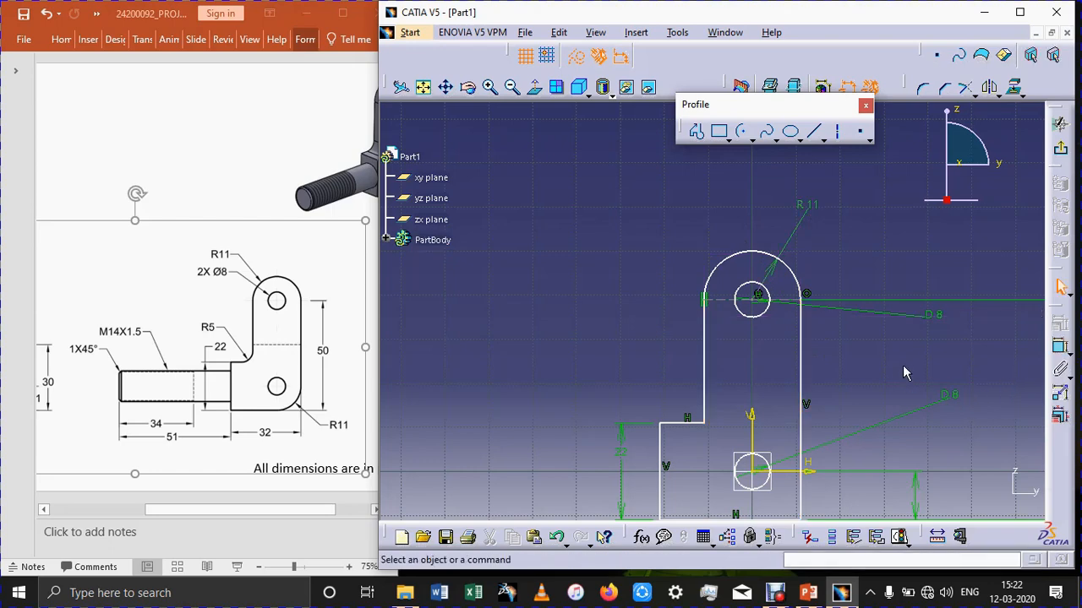
# Exit the sketch, switch to the PowerPoint reference drawing and bring its end view with the thickness dimension into view.
pyautogui.moveTo(904, 373); pyautogui.dragTo(815, 273, button='middle')
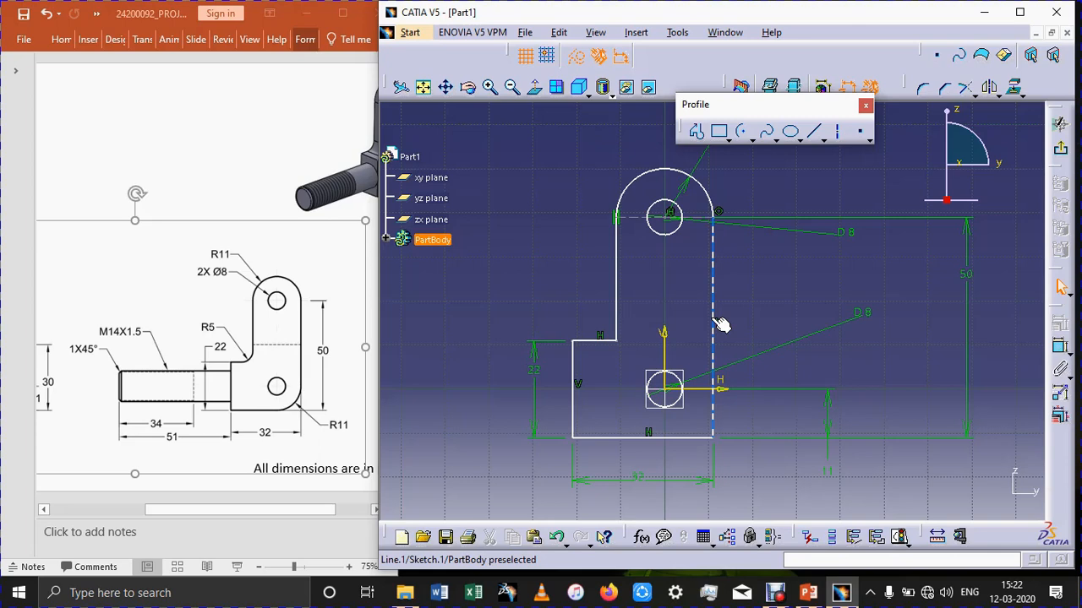
pyautogui.click(1060, 124)
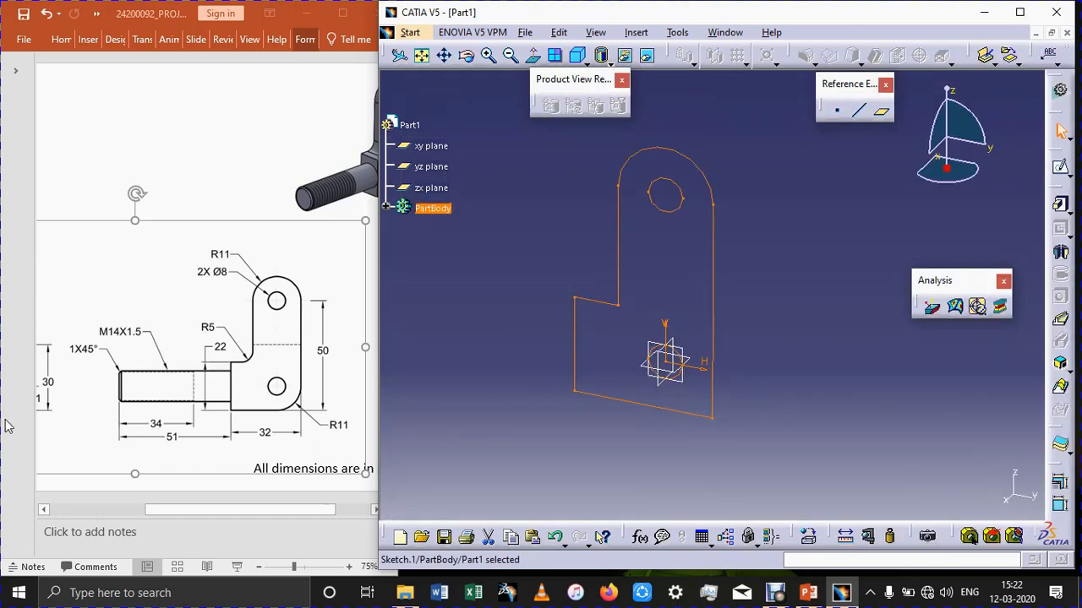
pyautogui.click(174, 512)
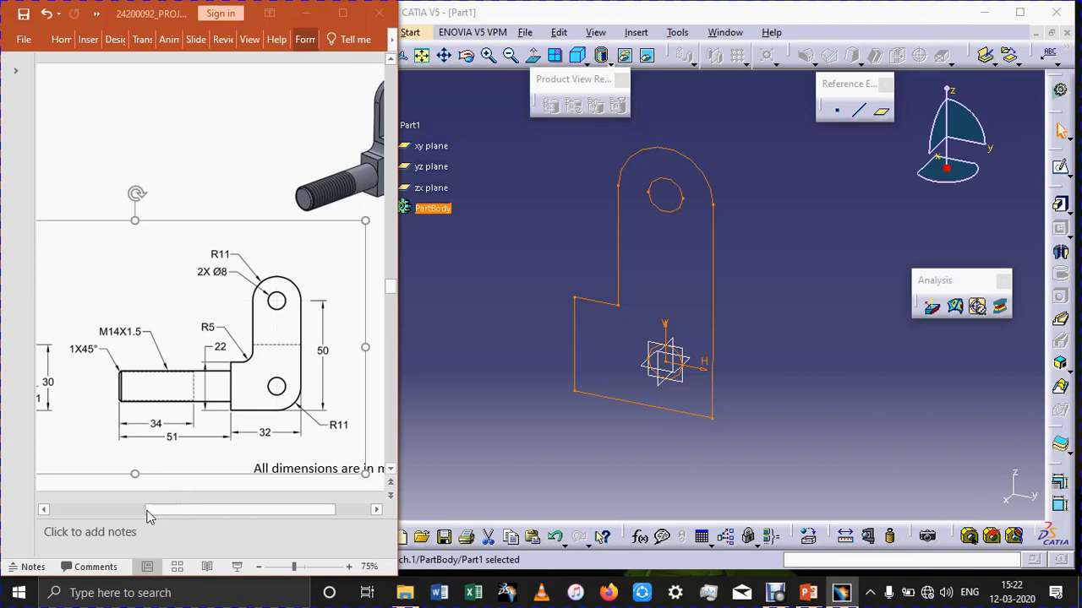
pyautogui.hscroll(-3, 146, 512)
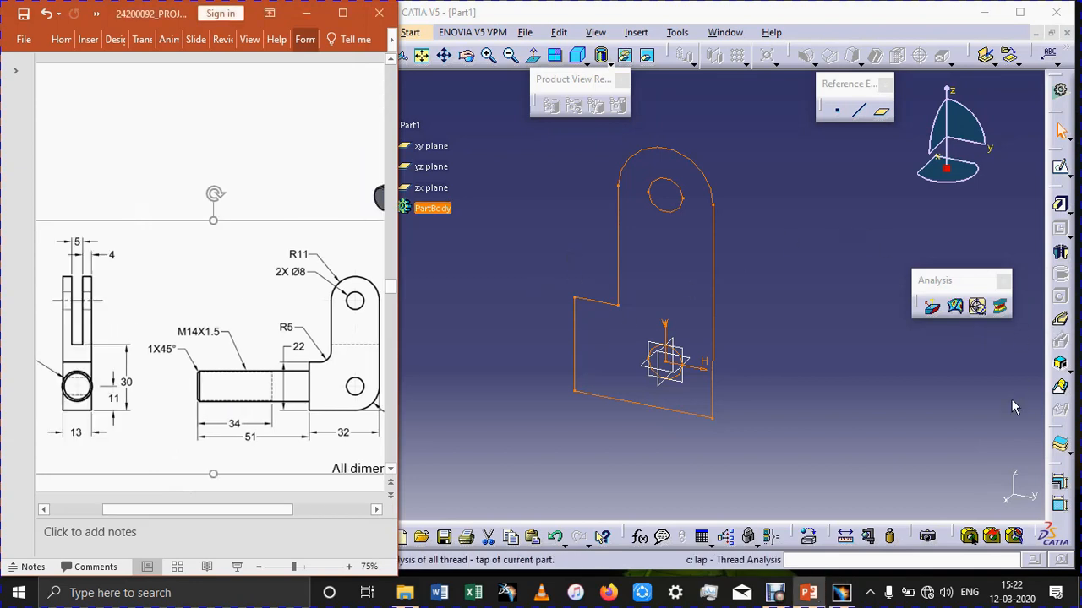
# Pad the side profile sketch with a length of 13/2 mm and mirrored extent.
pyautogui.click(1061, 204)
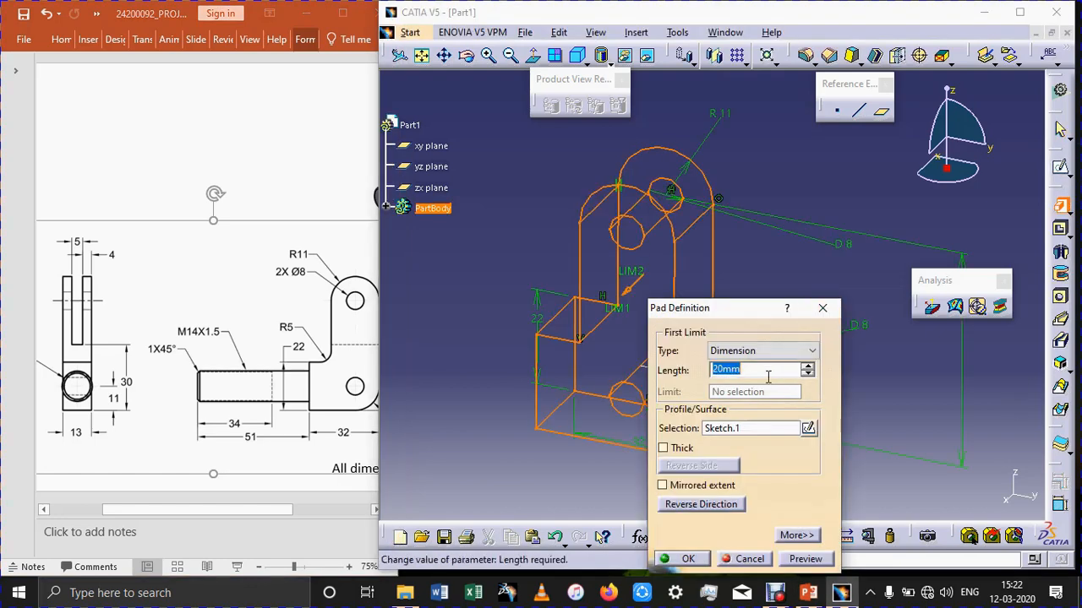
pyautogui.write('13/2')
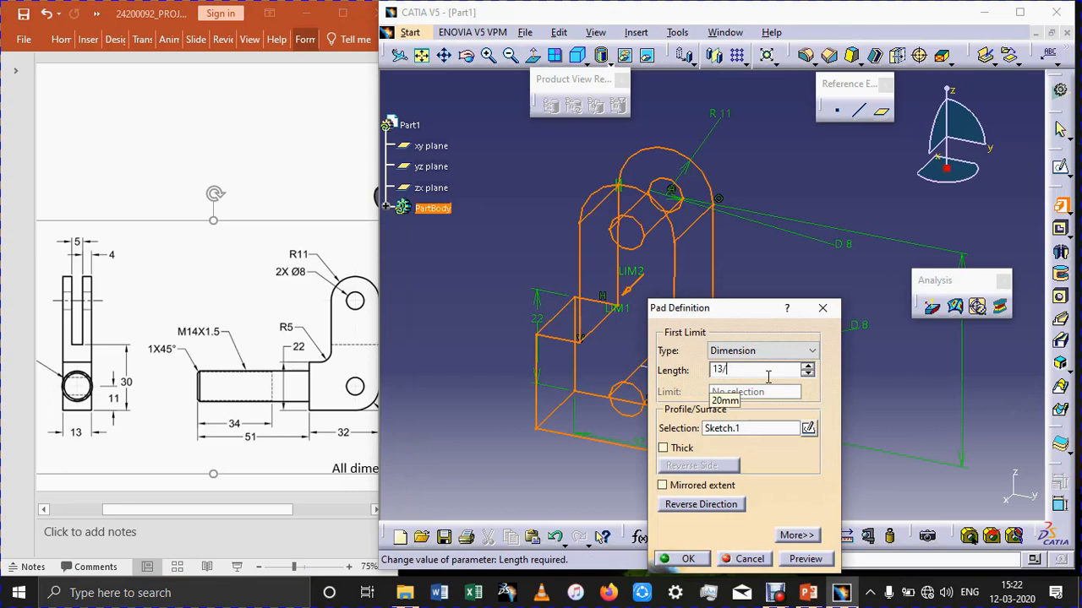
pyautogui.click(662, 485)
pyautogui.click(803, 559)
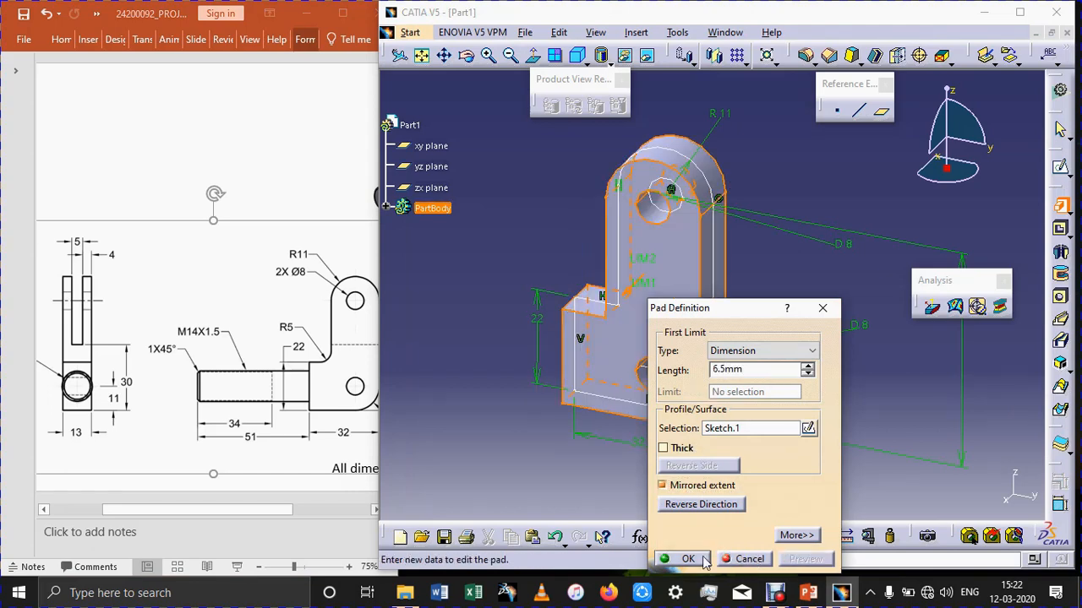
pyautogui.click(689, 561)
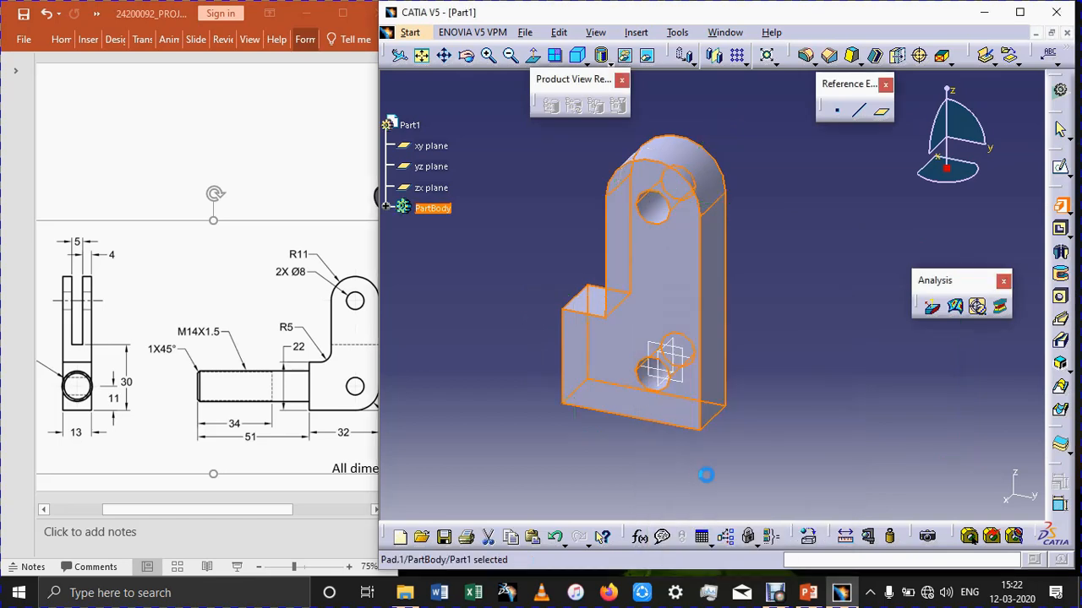
pyautogui.click(717, 247)
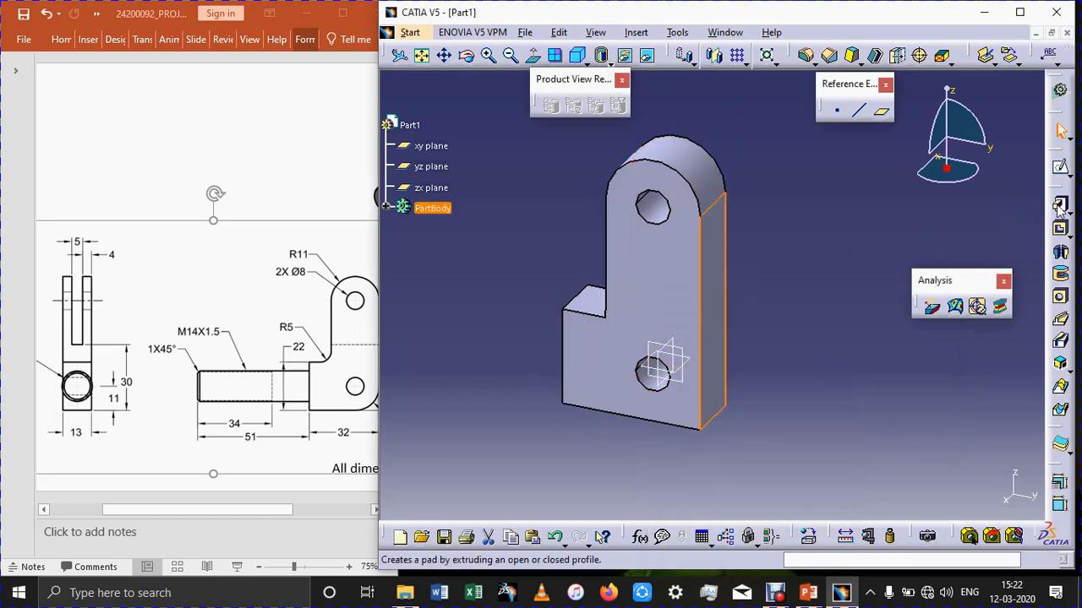
pyautogui.click(1060, 205)
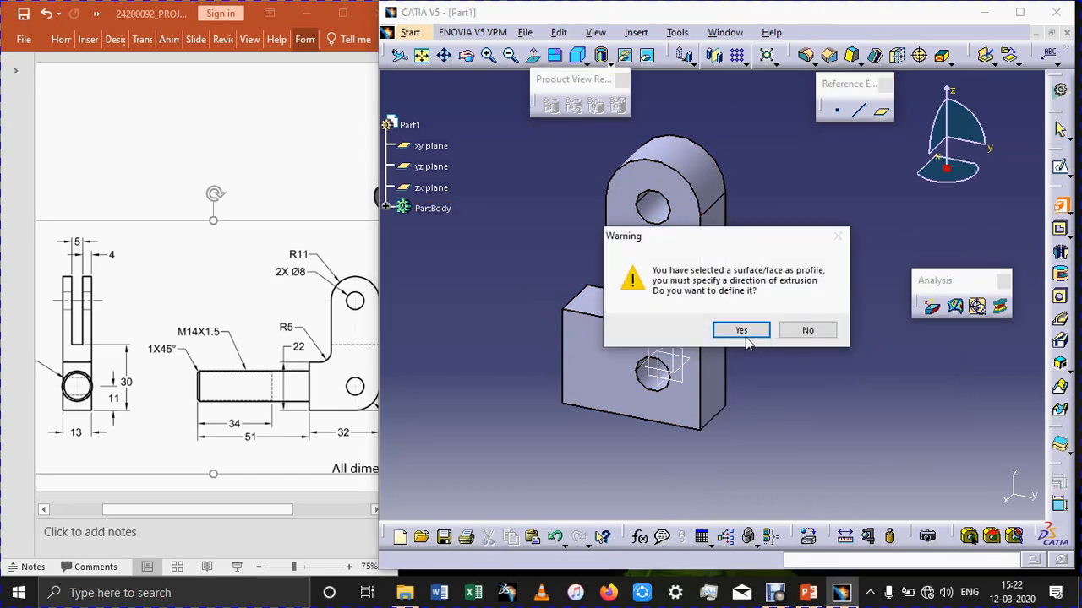
pyautogui.click(813, 333)
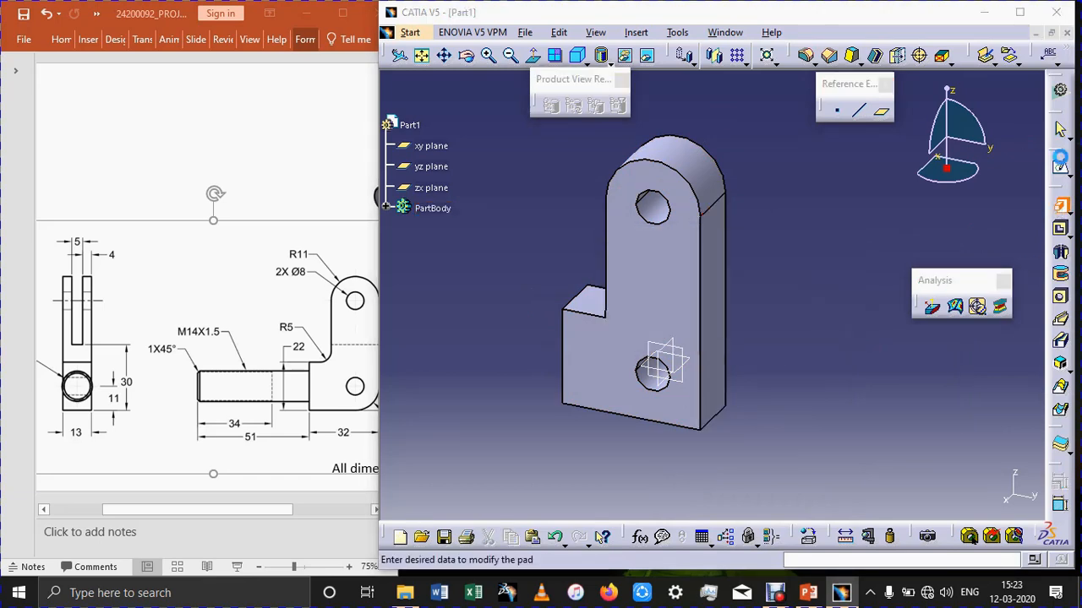
pyautogui.click(829, 308)
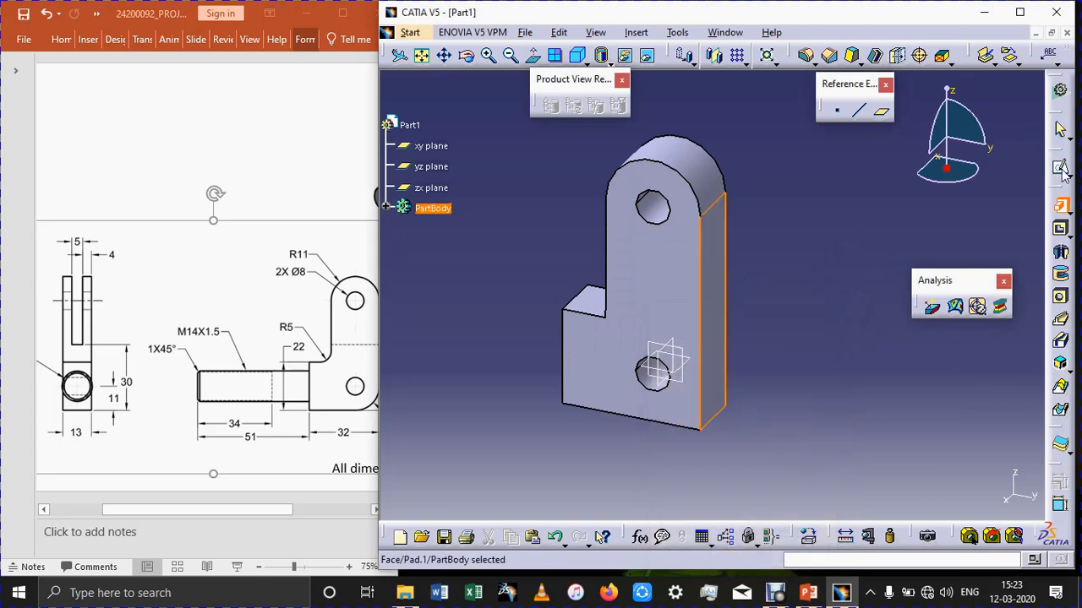
# Start a sketch on the bracket's tall narrow side face and draw a centered rectangle about 6.5 mm wide and 43 mm high.
pyautogui.click(1060, 168)
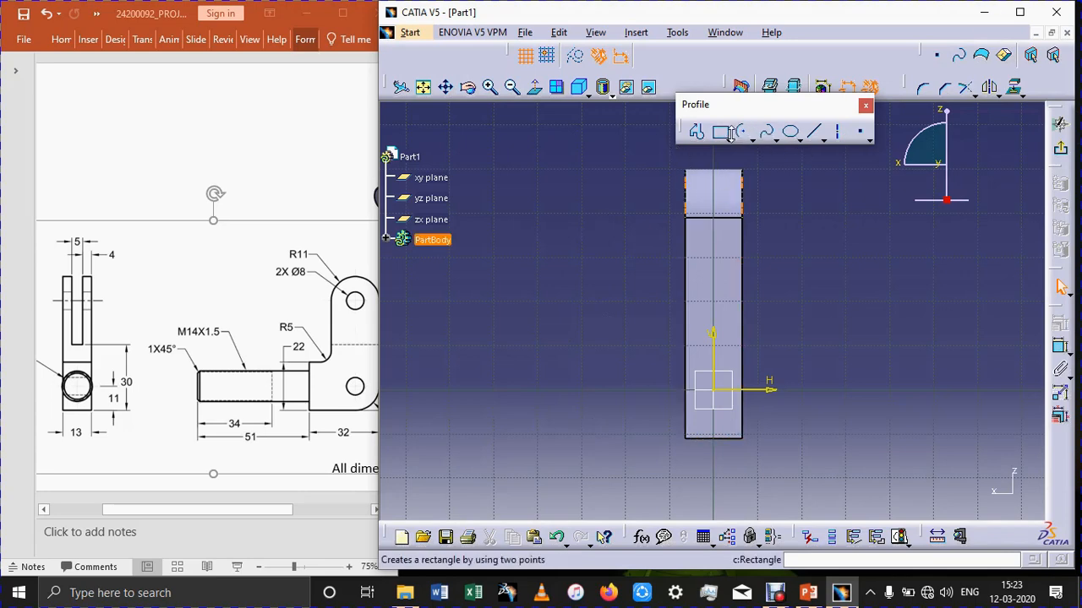
pyautogui.click(727, 140)
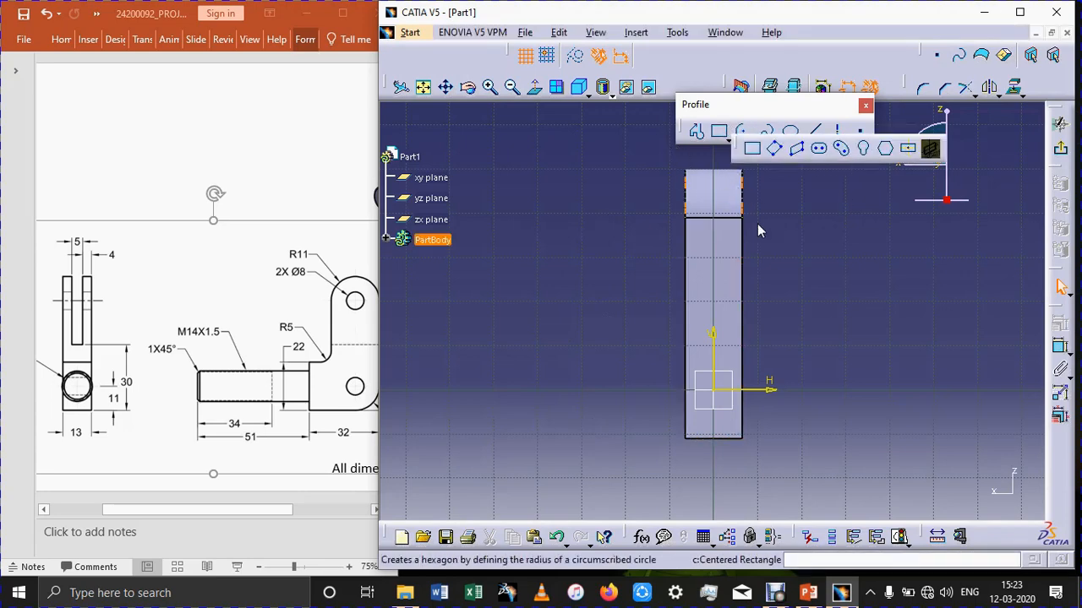
pyautogui.click(908, 150)
pyautogui.click(720, 258)
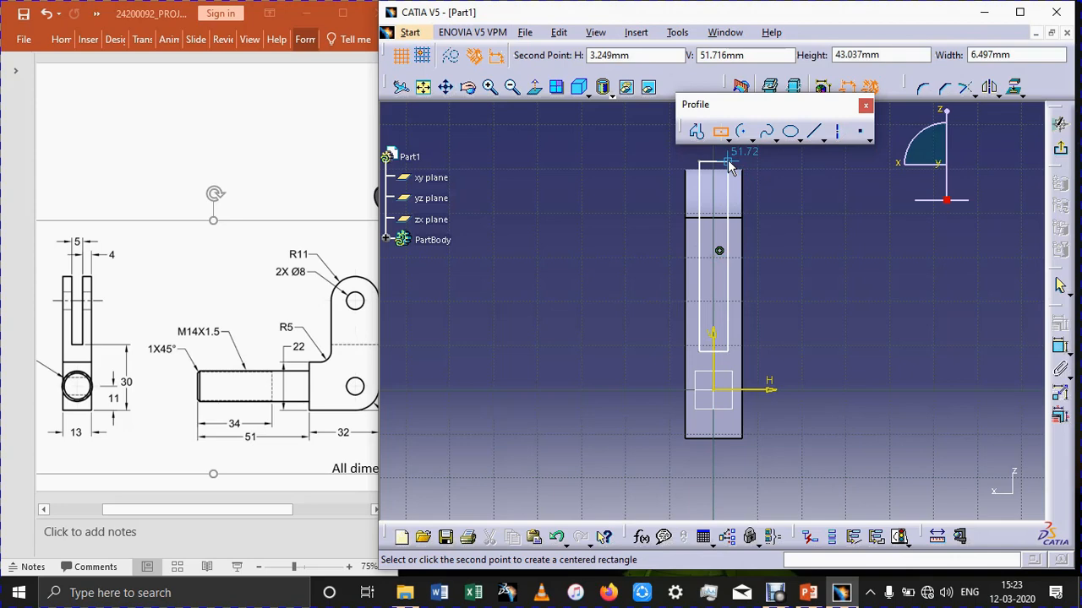
pyautogui.click(728, 160)
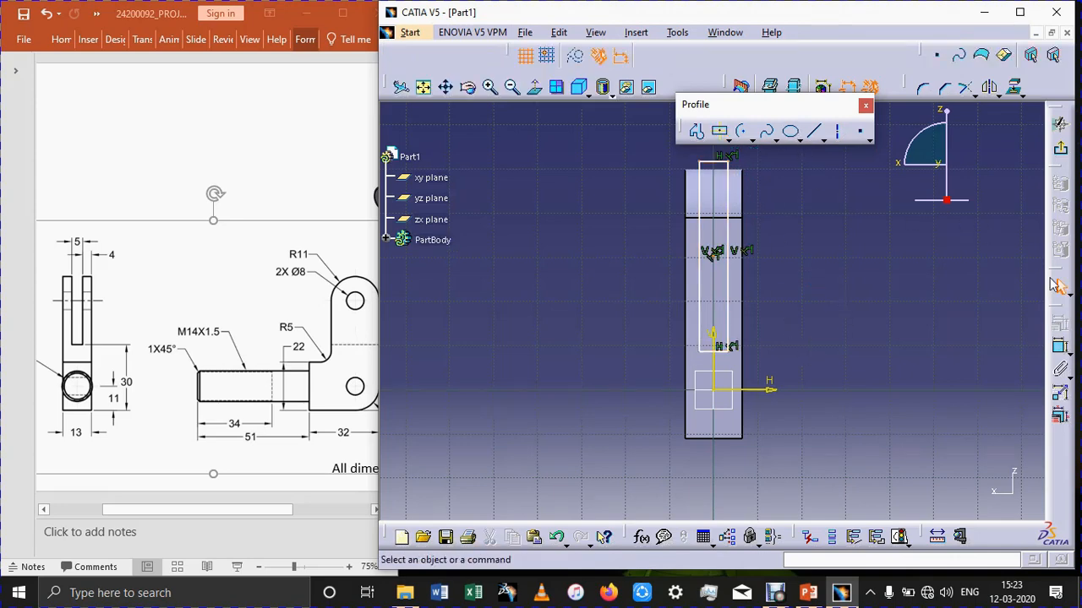
# Dimension the rectangle's bottom edge from the horizontal axis and set the offset to 30 mm.
pyautogui.click(1061, 349)
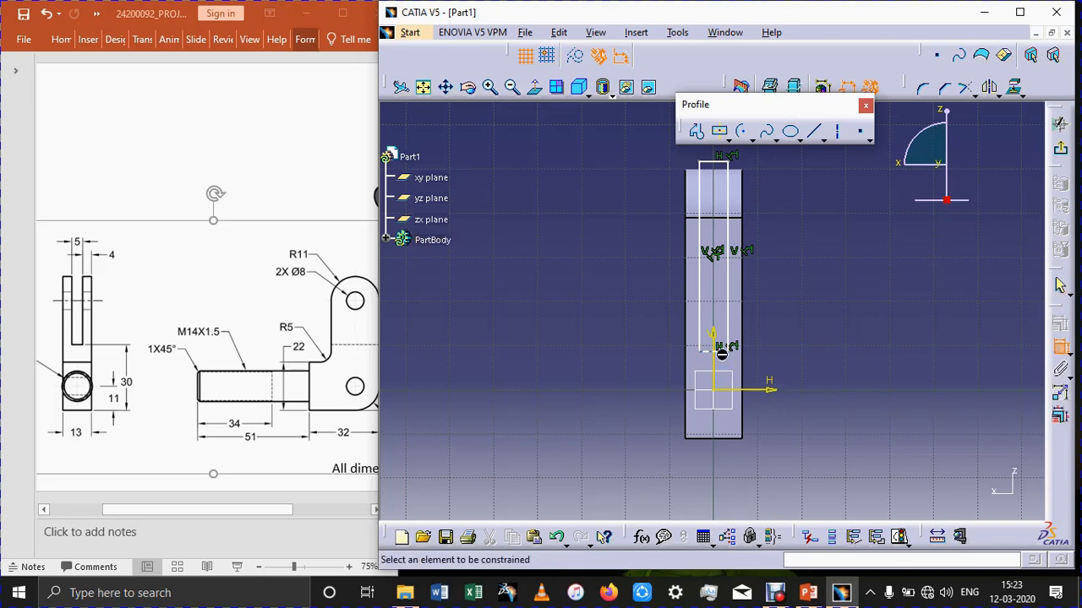
pyautogui.click(754, 393)
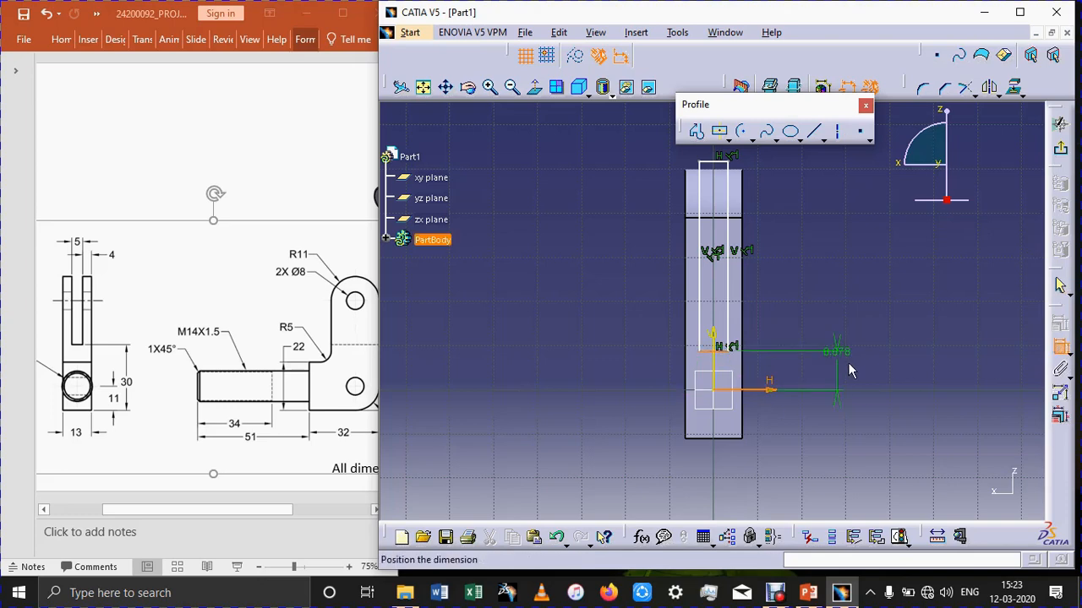
pyautogui.click(847, 364)
pyautogui.doubleClick(847, 352)
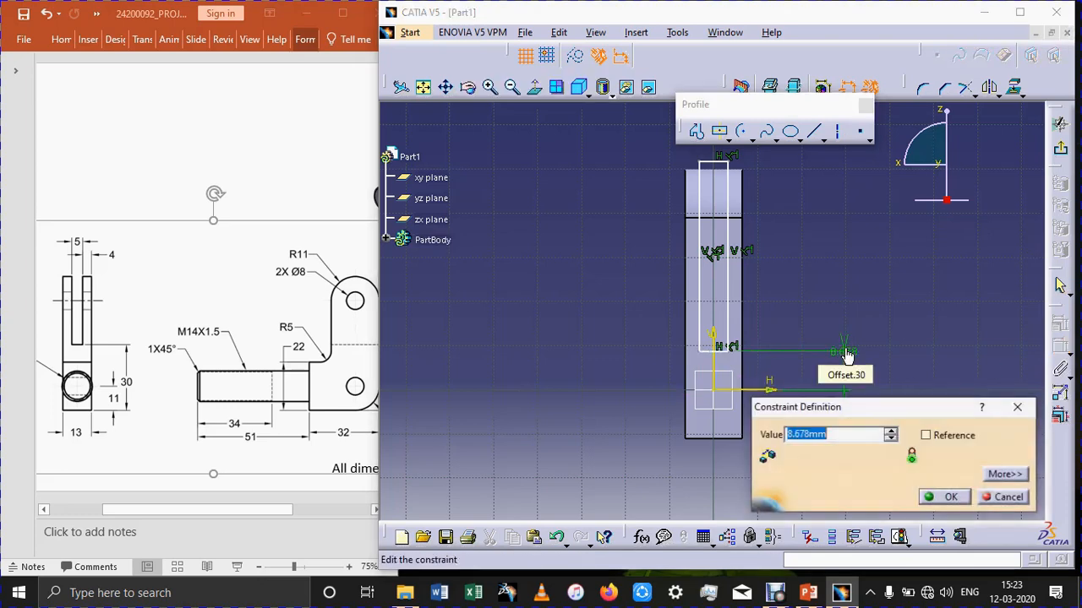
pyautogui.write('30')
pyautogui.press('Return')
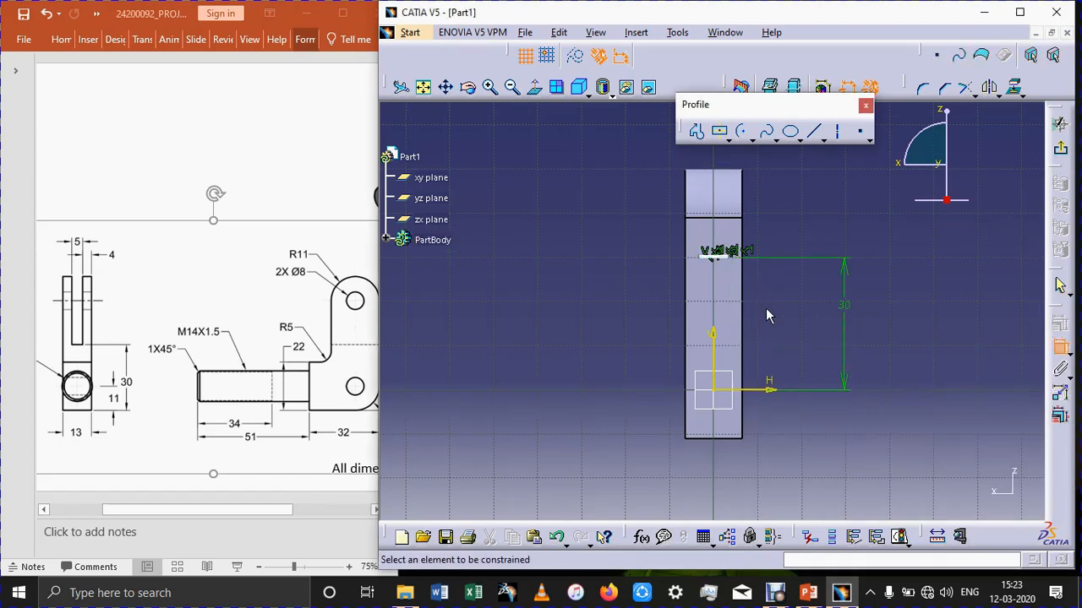
# Try to dimension the rectangle's width, cancel it and undo the 30 mm offset change.
pyautogui.click(716, 253)
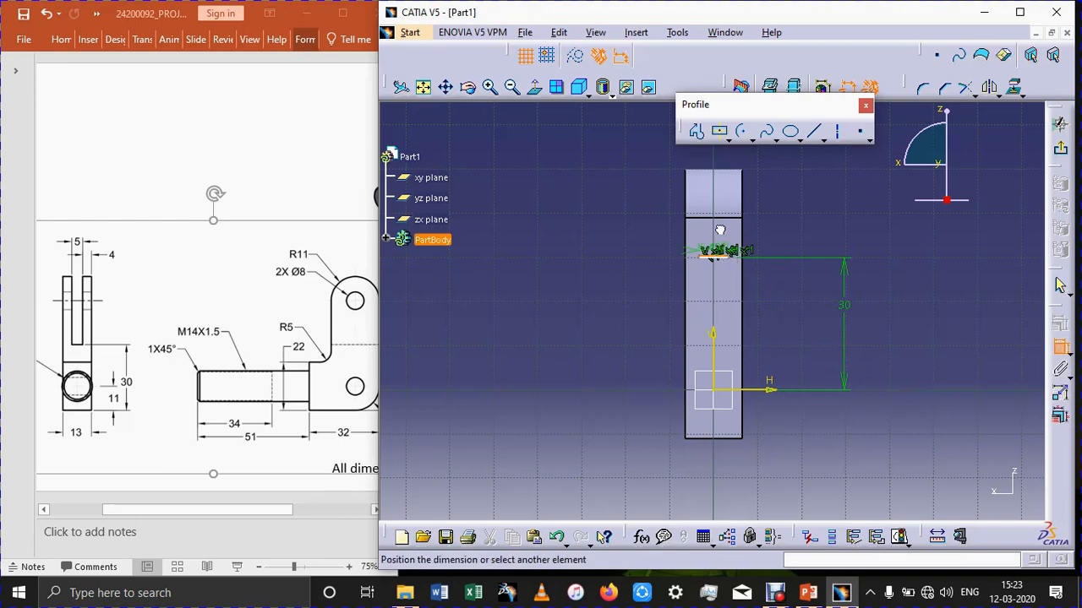
pyautogui.click(721, 177)
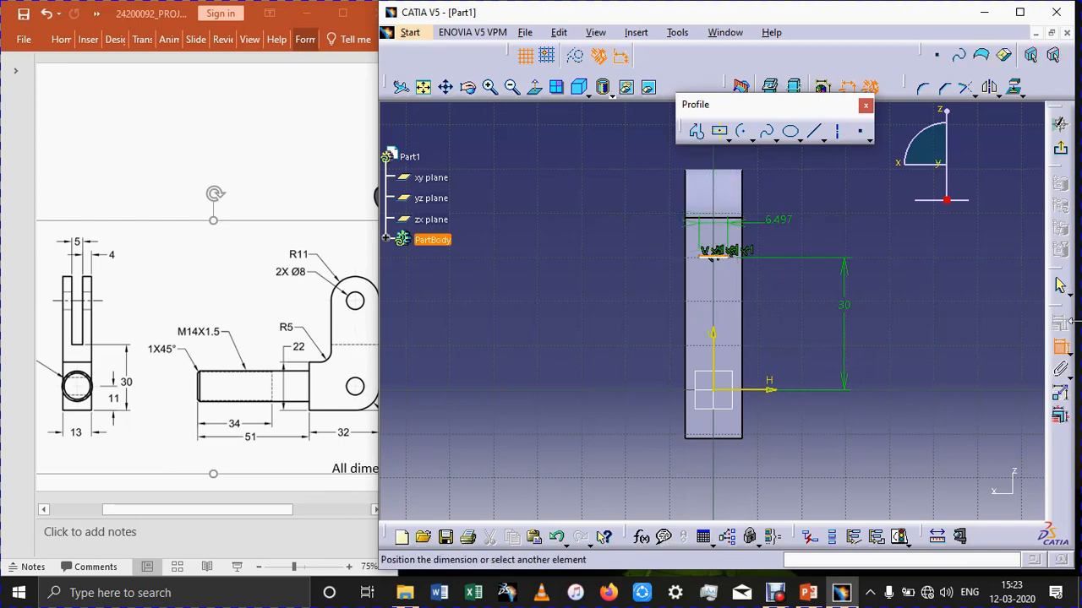
pyautogui.click(1062, 347)
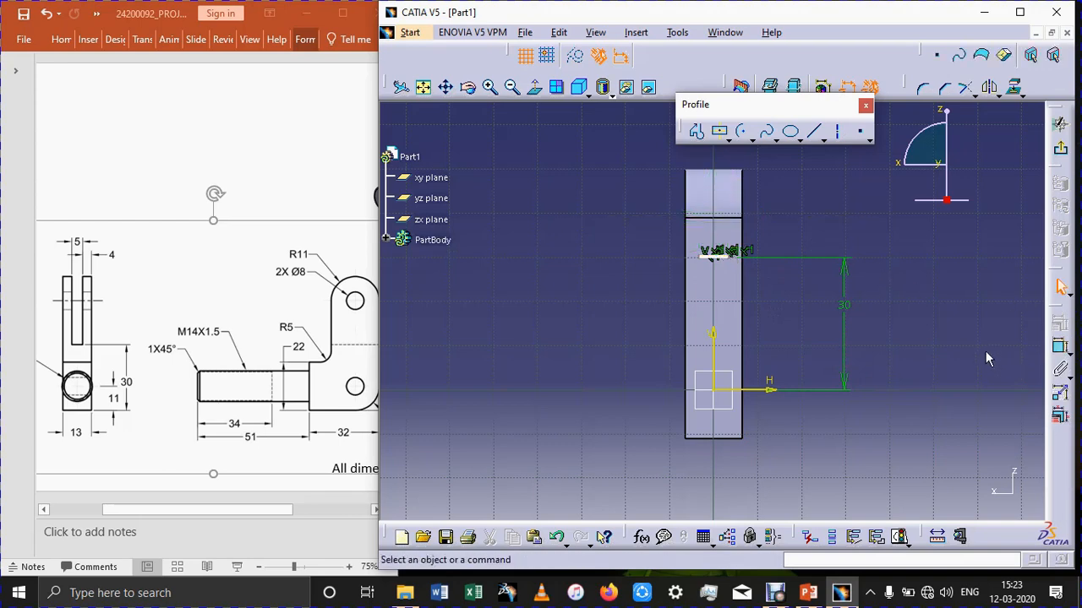
pyautogui.hotkey('ctrl', 'z')
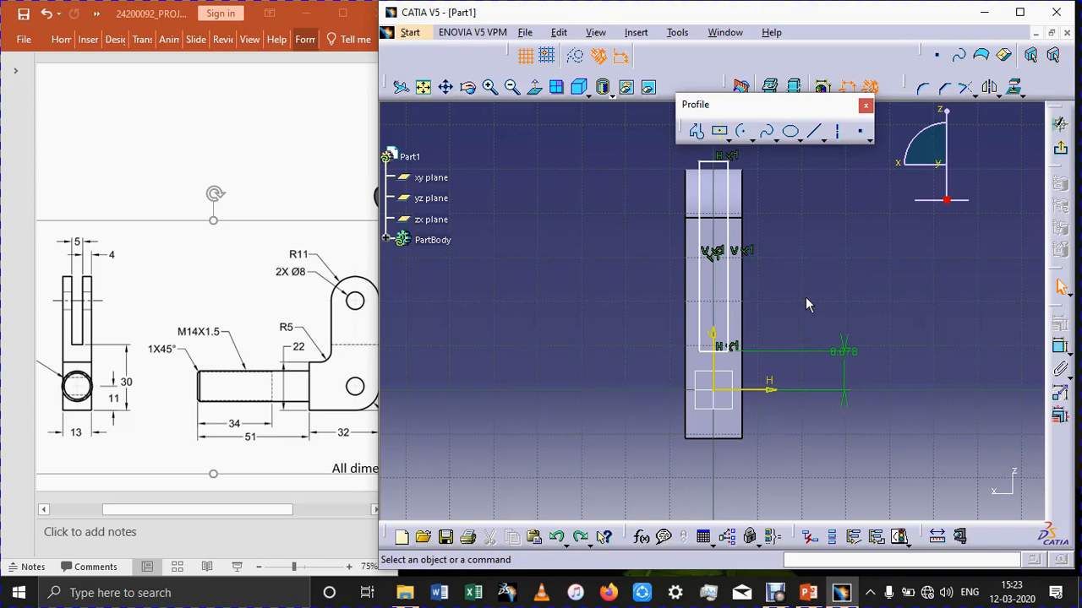
# Consult the reference drawing in PowerPoint, and in CATIA dimension the rectangle's long vertical edge to 31 mm.
pyautogui.click(244, 512)
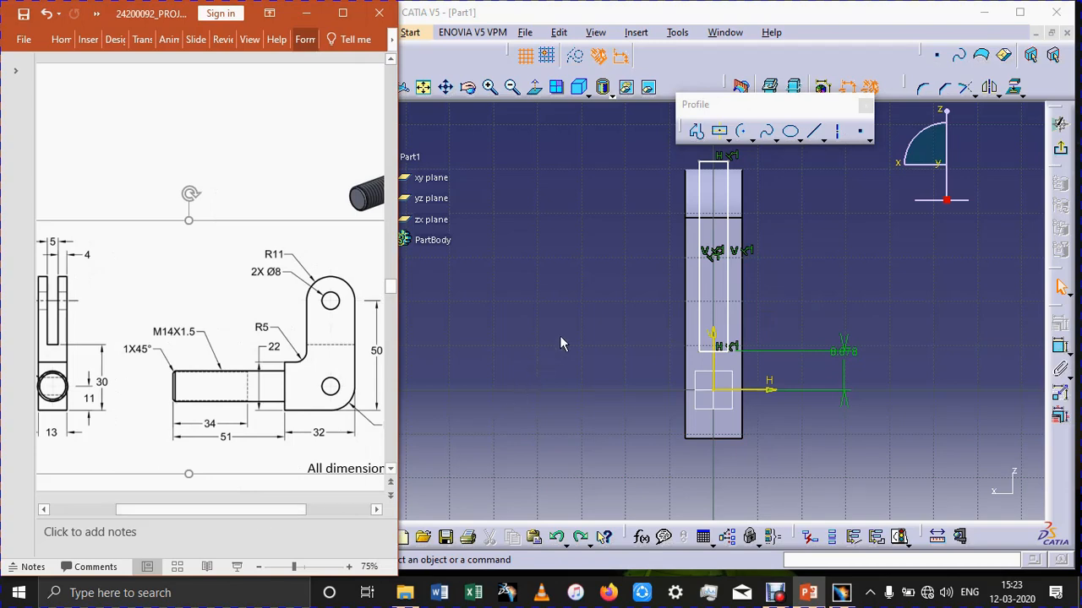
pyautogui.click(714, 326)
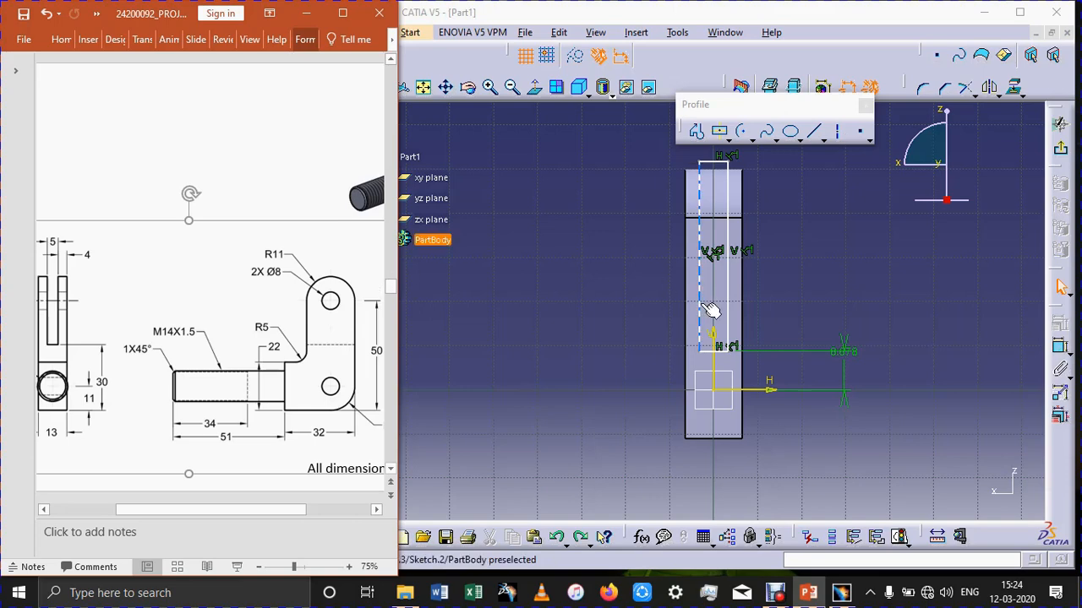
pyautogui.click(1061, 348)
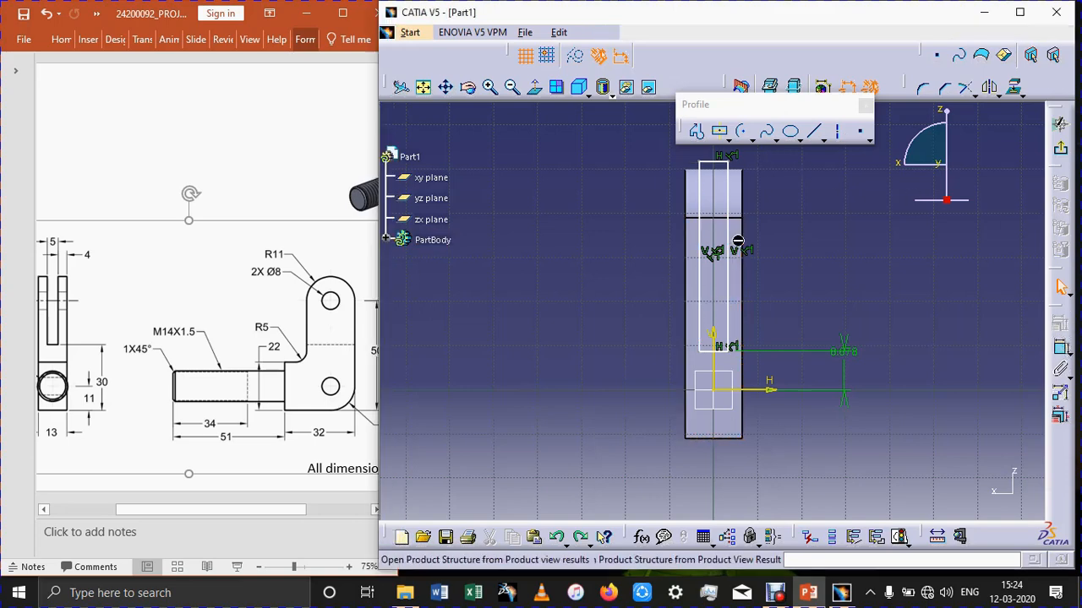
pyautogui.click(820, 227)
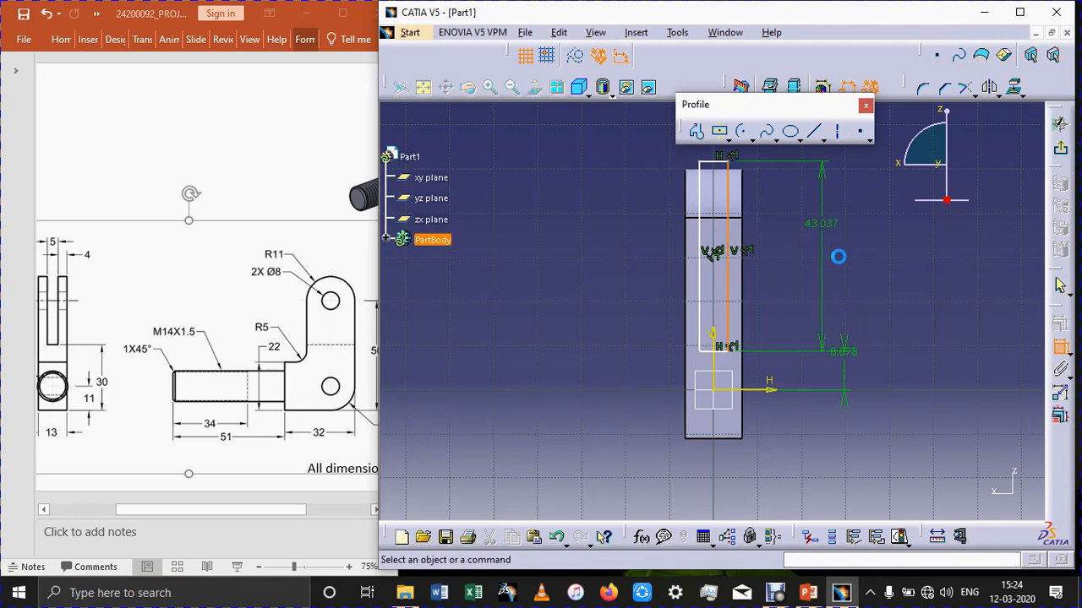
pyautogui.doubleClick(829, 225)
pyautogui.write('31')
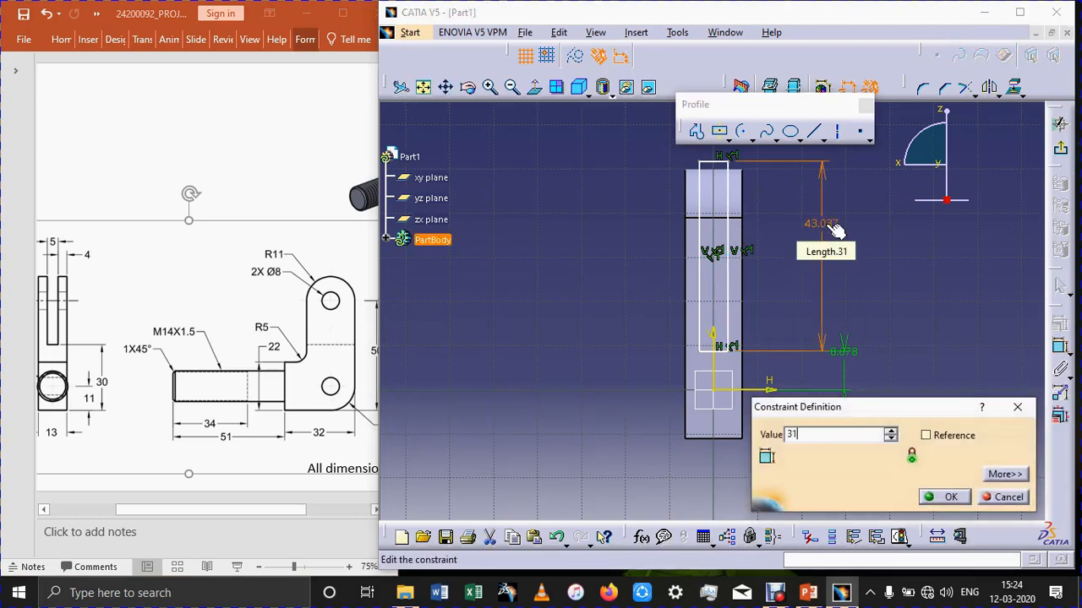
pyautogui.press('Return')
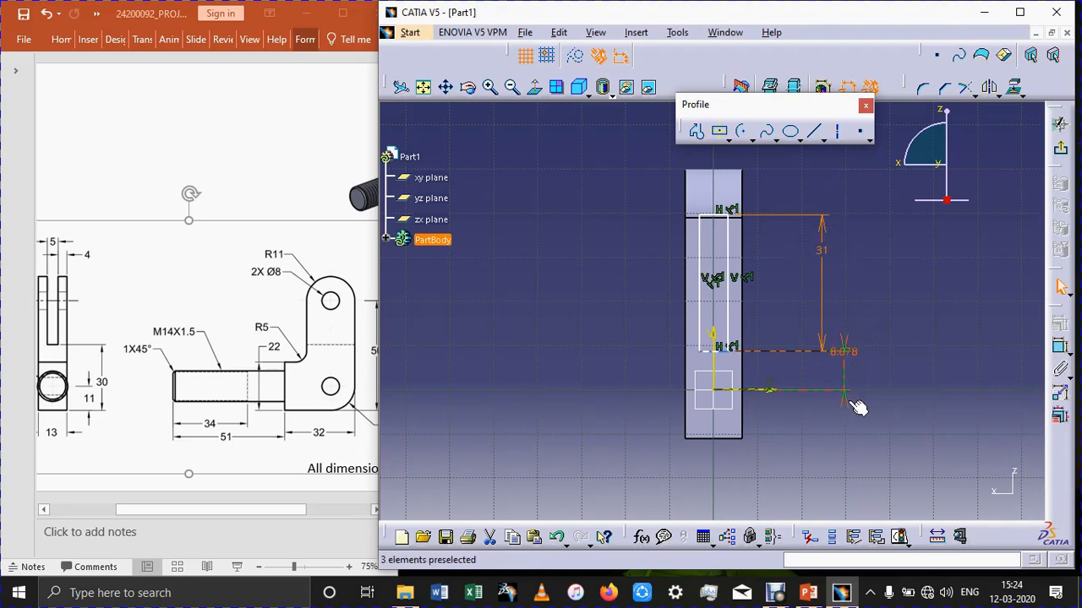
# Replace the axis offset dimension with one from the rectangle's bottom edge to the body's bottom edge, set to 30 mm.
pyautogui.click(849, 354)
pyautogui.press('Delete')
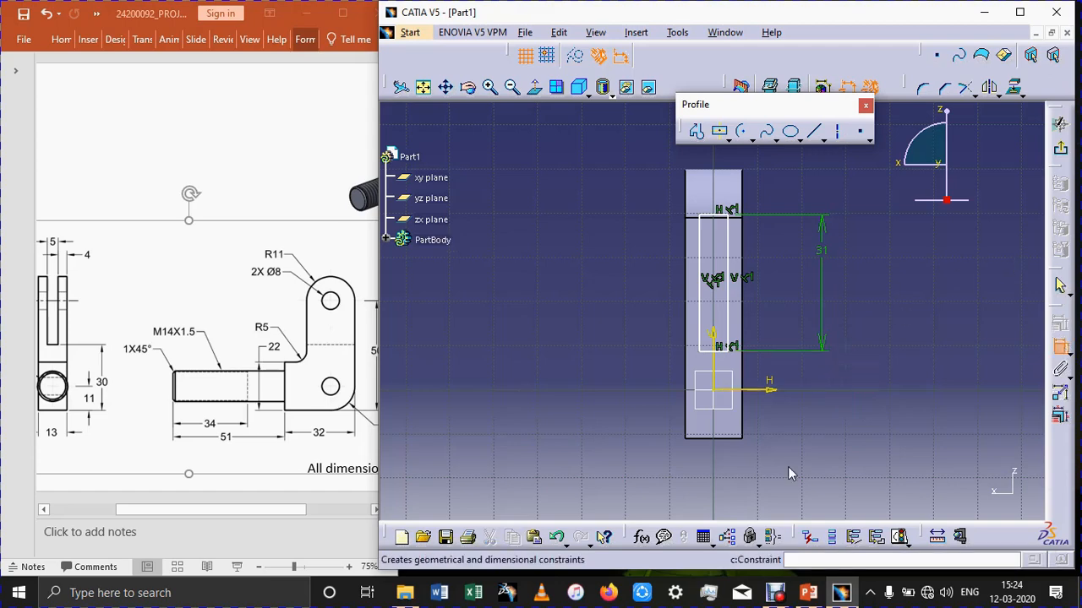
pyautogui.click(1059, 347)
pyautogui.click(723, 352)
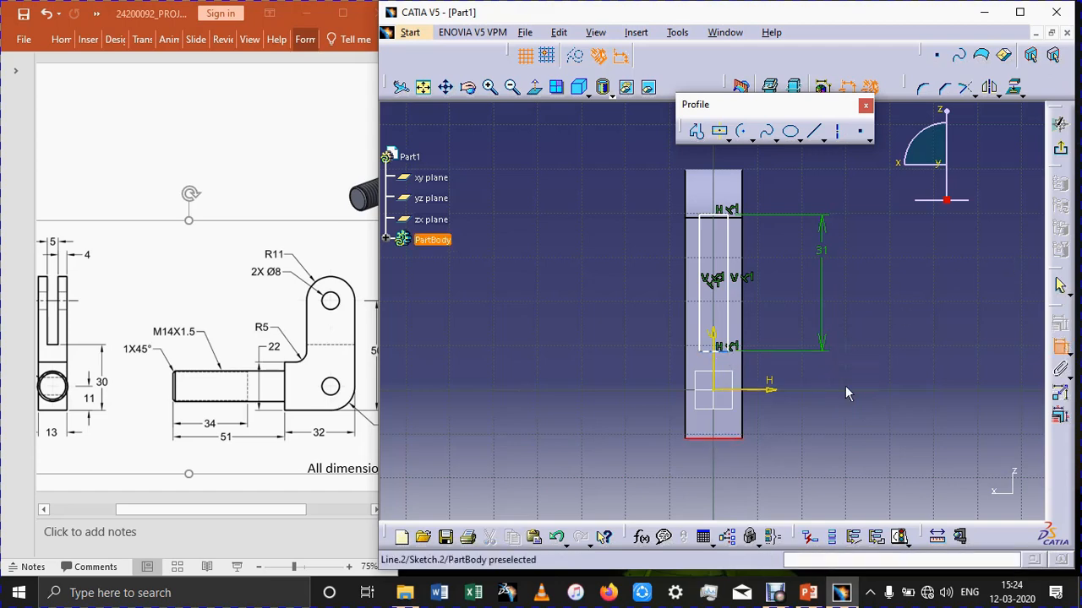
pyautogui.click(845, 387)
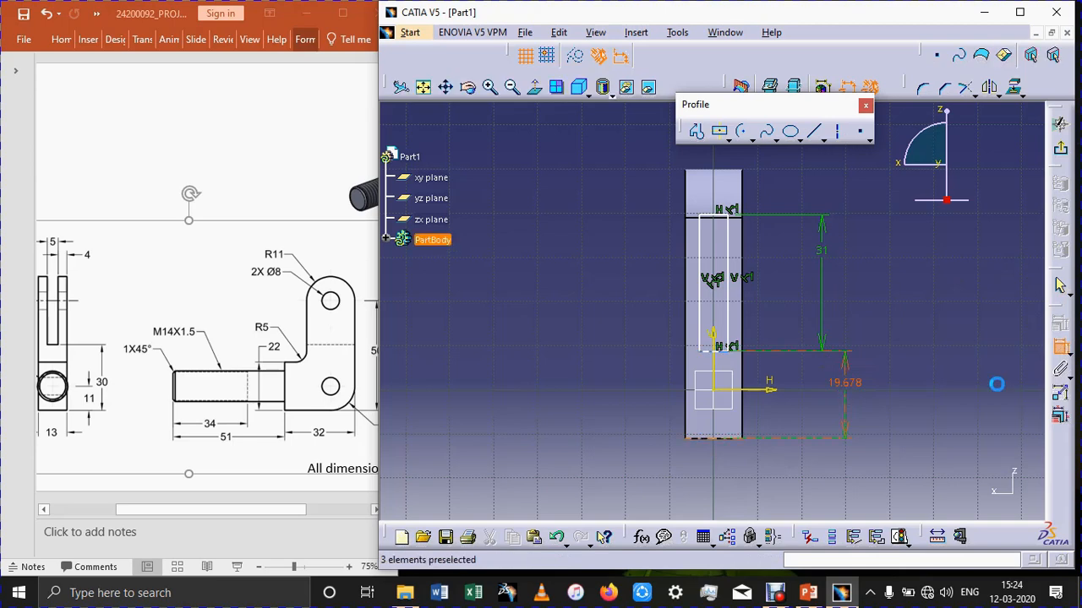
pyautogui.write('30')
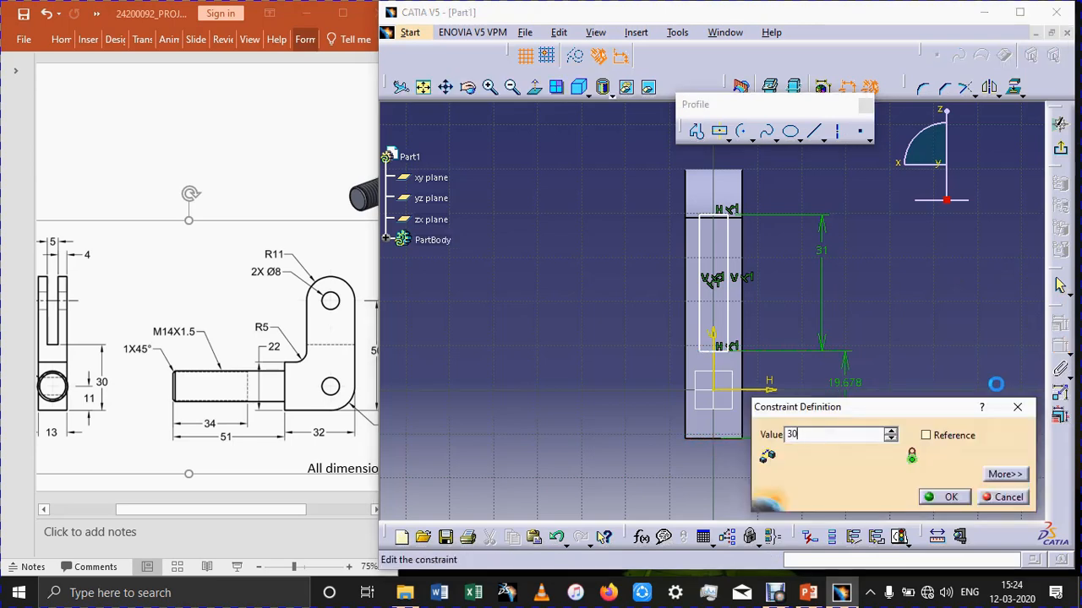
pyautogui.press('Return')
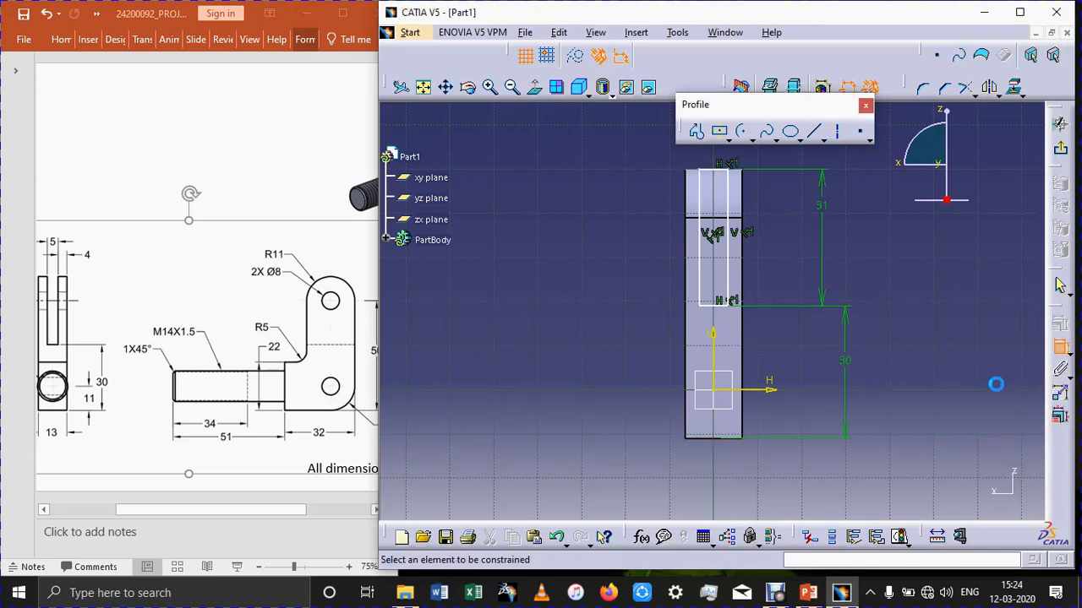
# Dimension the rectangle's bottom edge and set its width to 5 mm.
pyautogui.click(713, 306)
pyautogui.click(589, 299)
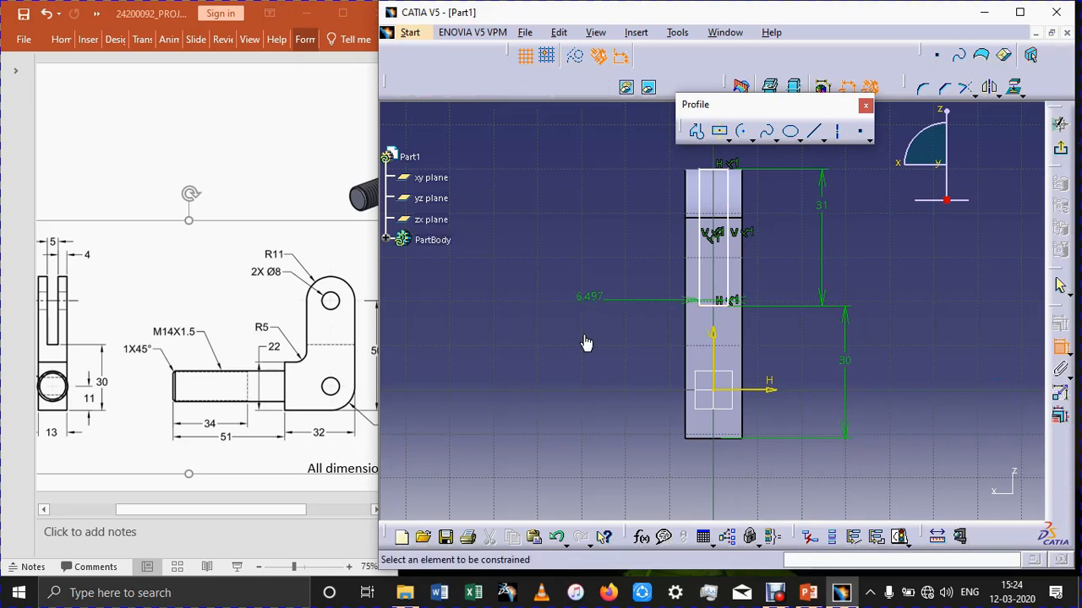
pyautogui.doubleClick(594, 297)
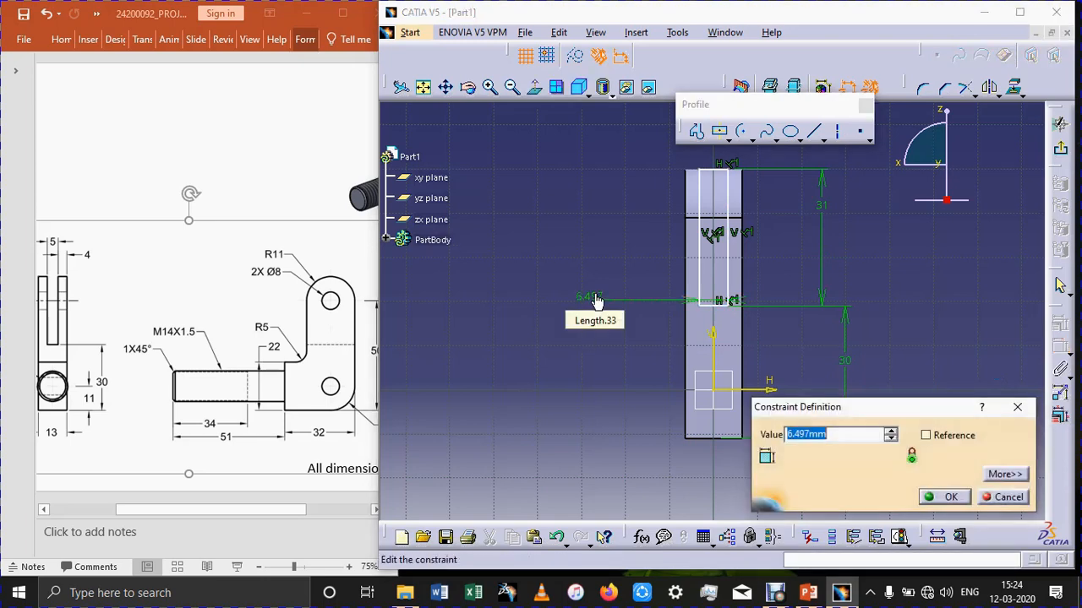
pyautogui.write('5')
pyautogui.press('Return')
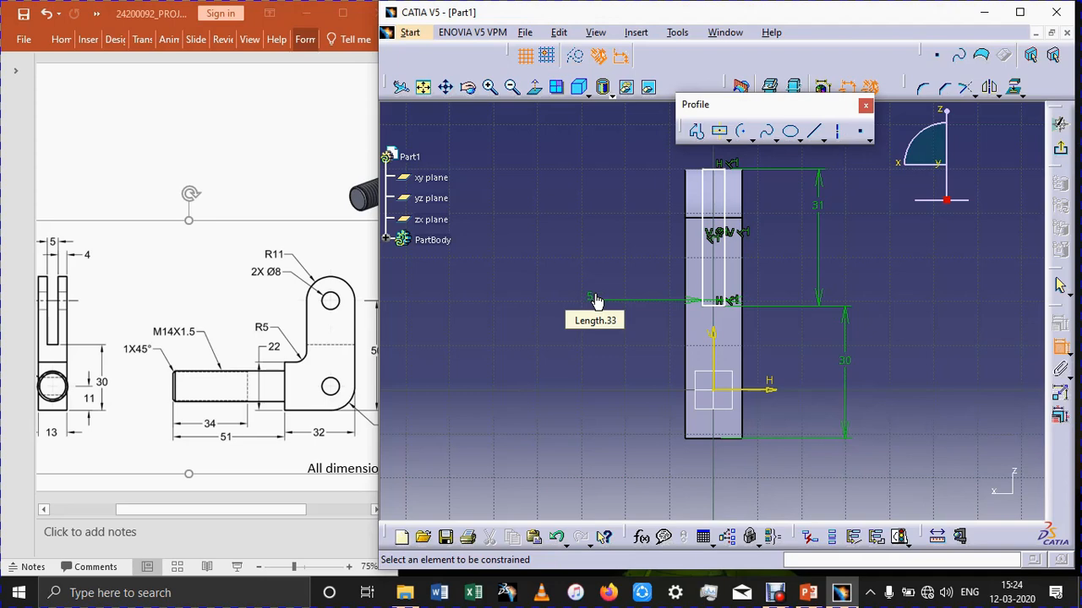
# Exit the sketch and cut the slot through the upper arm with a Pocket of type Up to next.
pyautogui.click(1059, 150)
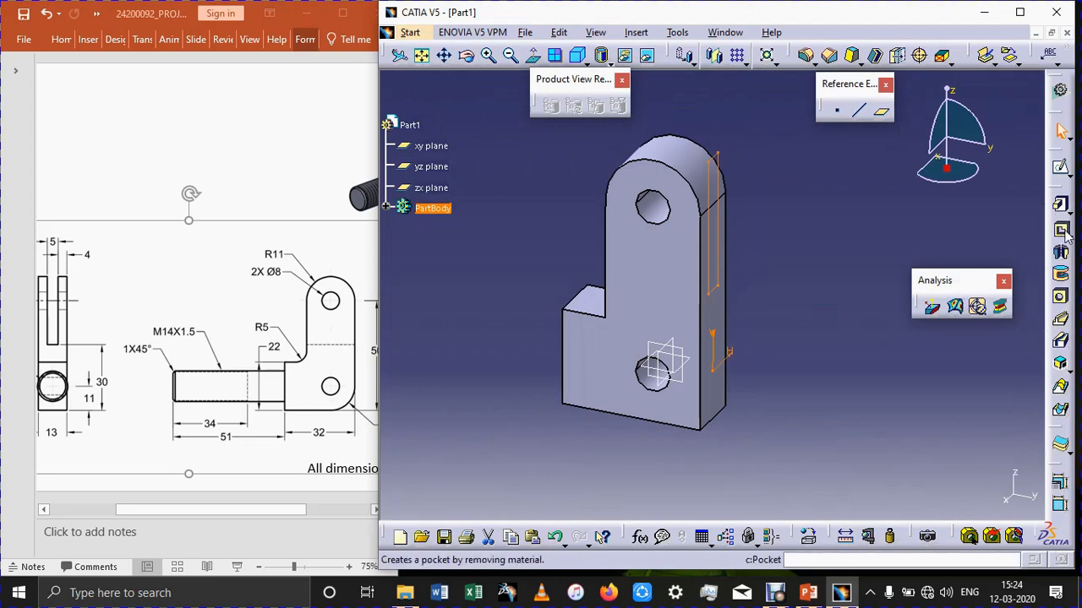
pyautogui.click(1060, 228)
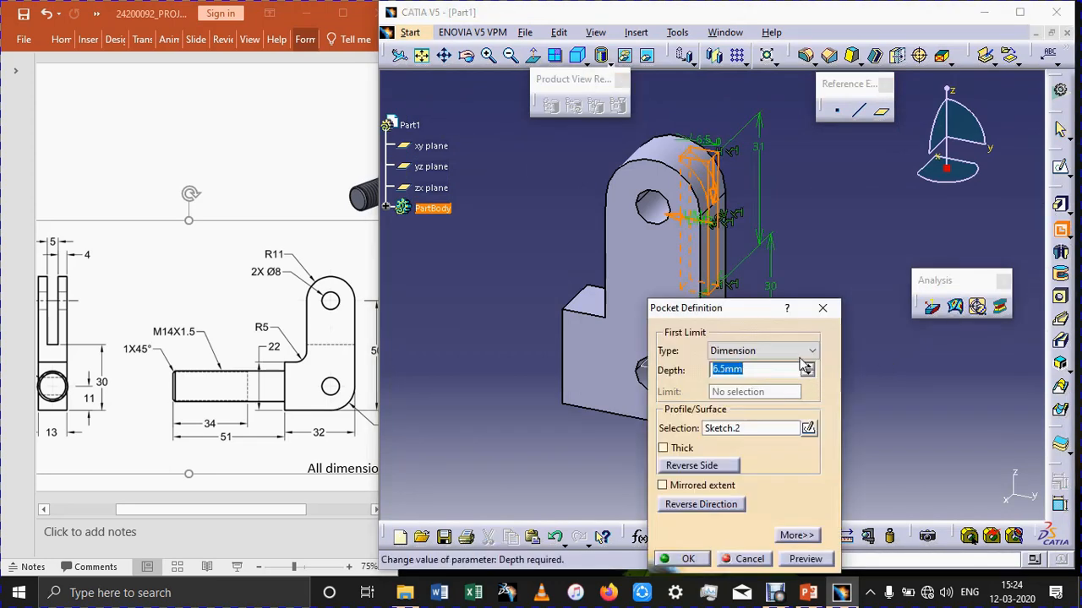
pyautogui.click(807, 351)
pyautogui.click(787, 382)
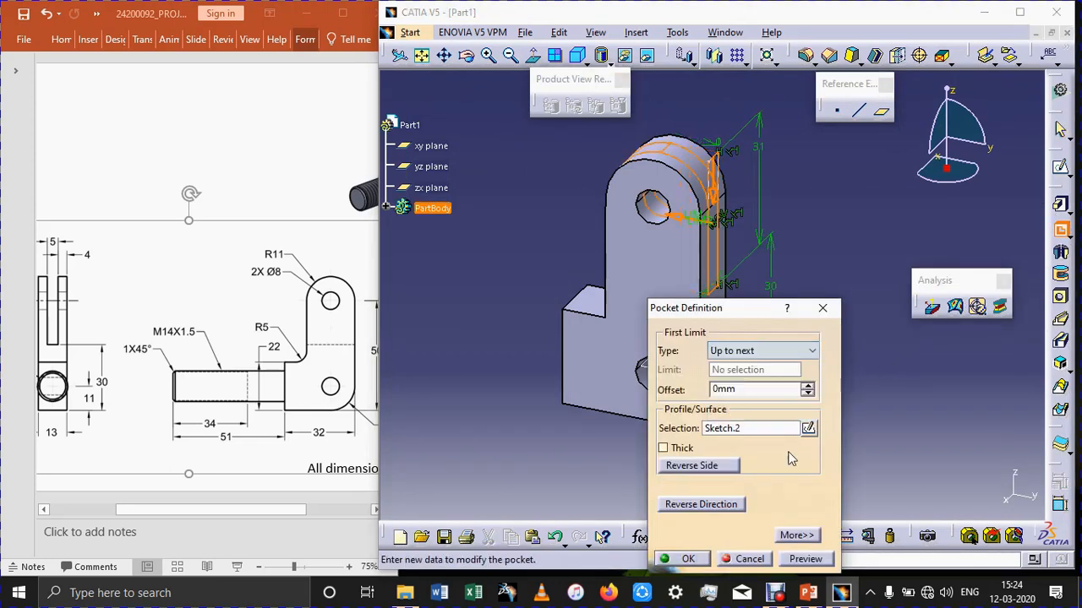
pyautogui.click(801, 560)
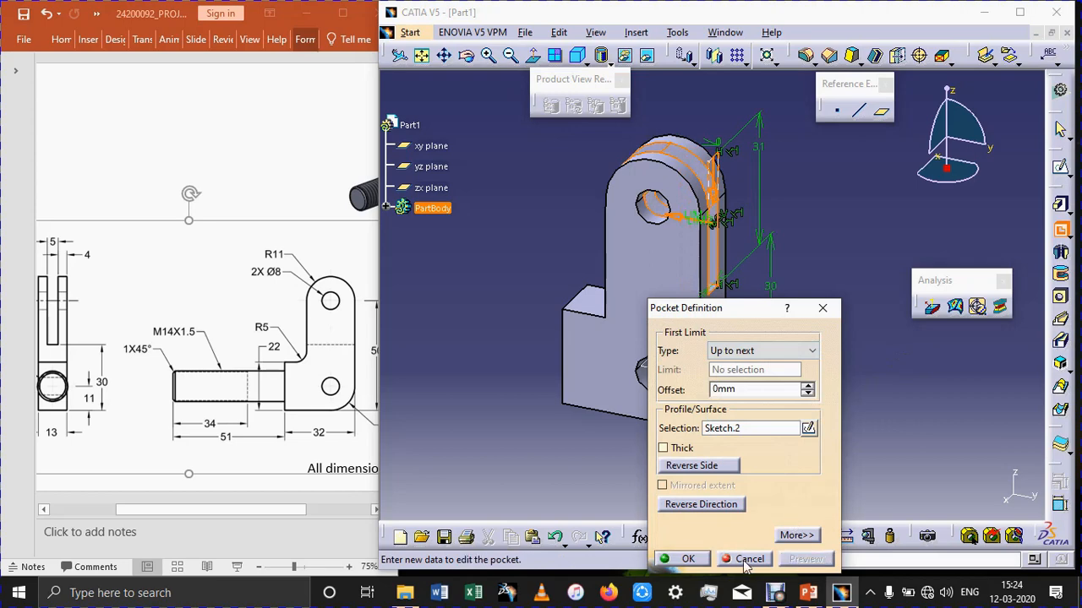
pyautogui.click(688, 559)
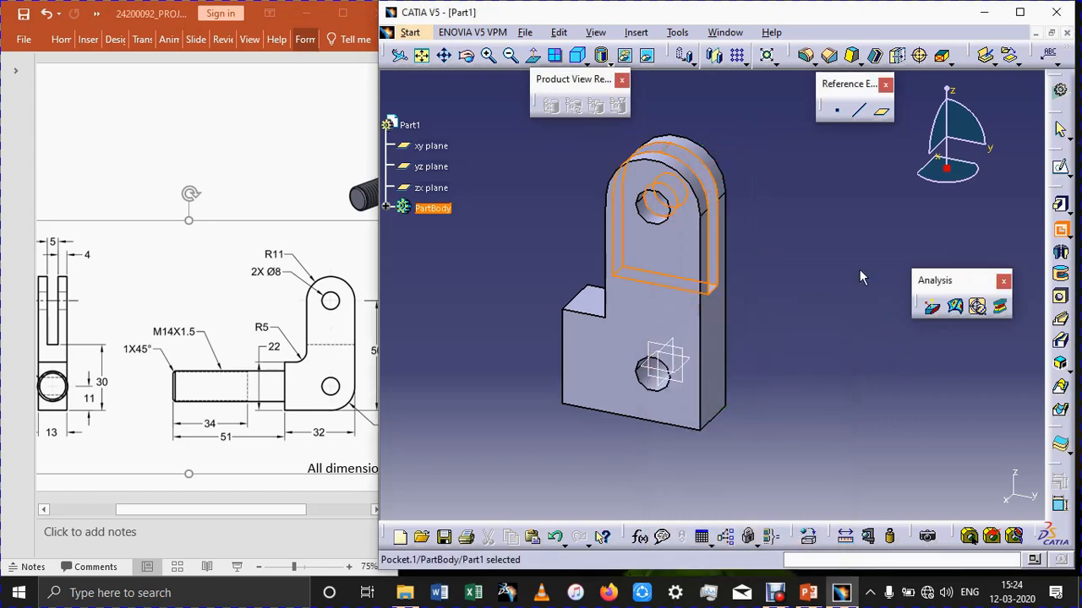
# On the lower block's narrow outer face, sketch a circle of about 7.1 mm radius centred on the sketch origin.
pyautogui.click(860, 277)
pyautogui.moveTo(859, 277); pyautogui.dragTo(807, 269, button='middle')
pyautogui.moveTo(507, 339); pyautogui.dragTo(627, 376, button='middle')
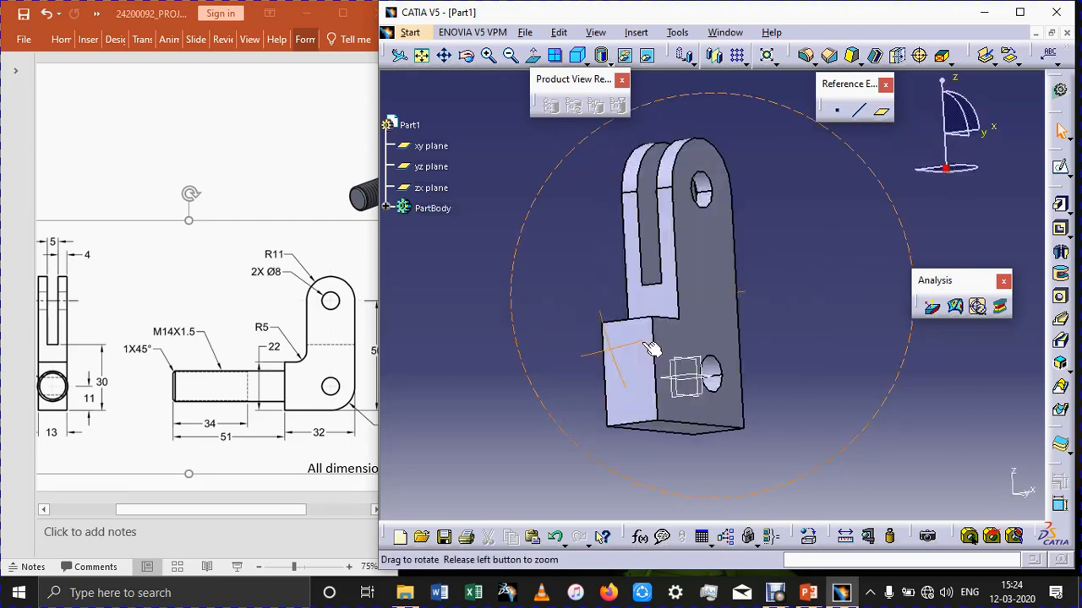
pyautogui.click(634, 388)
pyautogui.click(1061, 168)
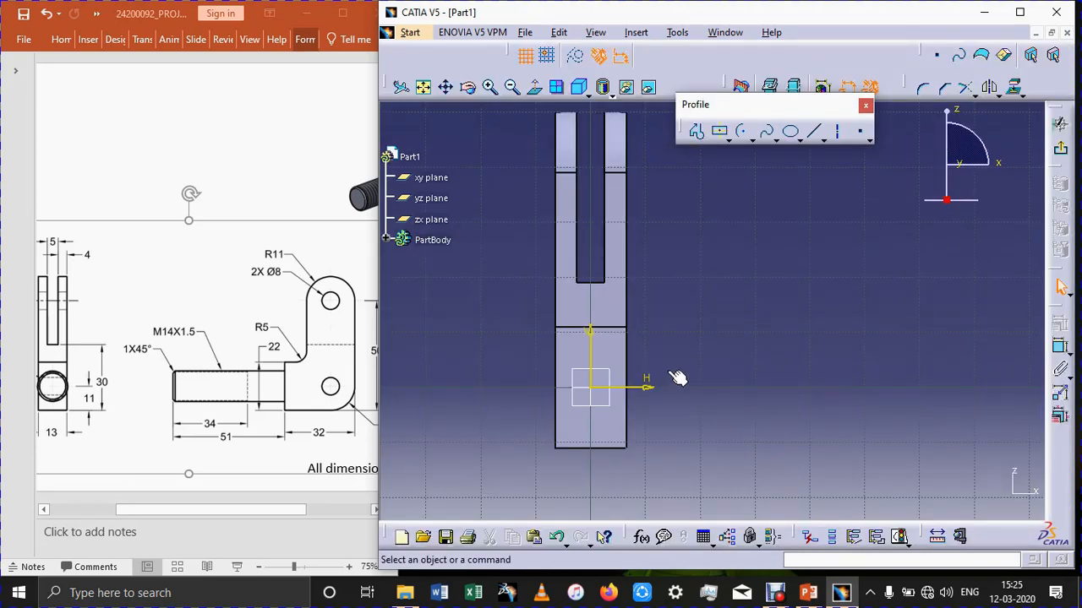
pyautogui.click(753, 140)
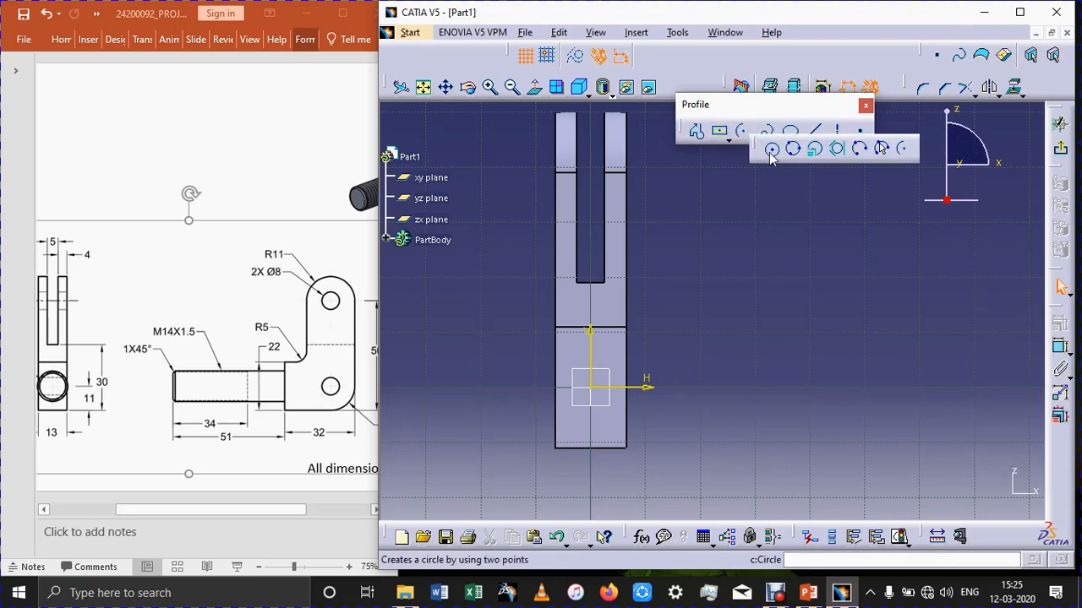
pyautogui.click(591, 387)
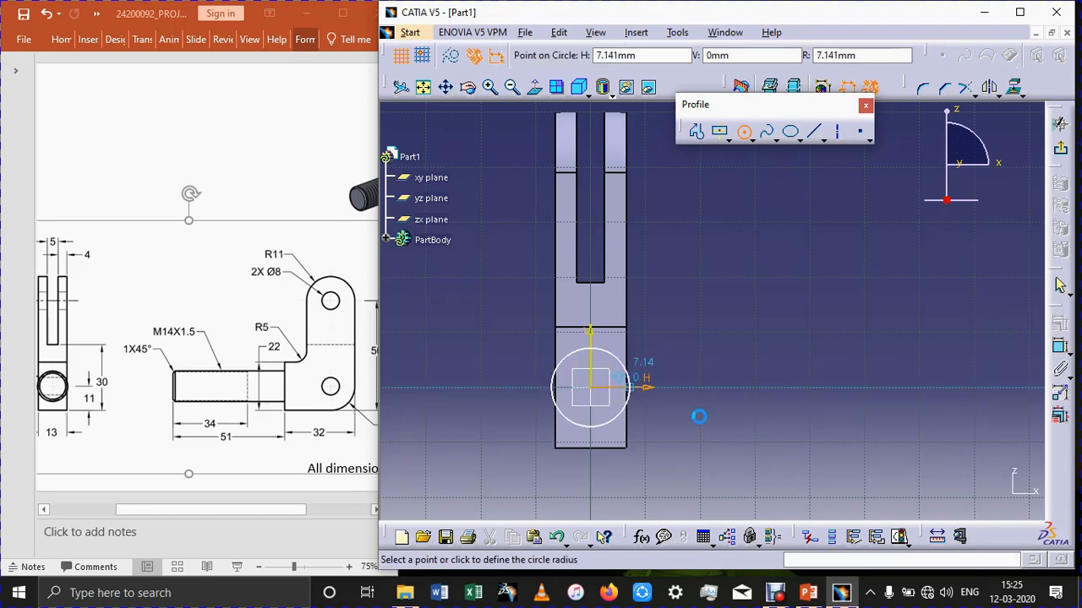
pyautogui.click(632, 390)
# Dimension the circle, consult the shank diameter on the PowerPoint drawing, and in CATIA set the circle's diameter to 14 mm.
pyautogui.click(1060, 346)
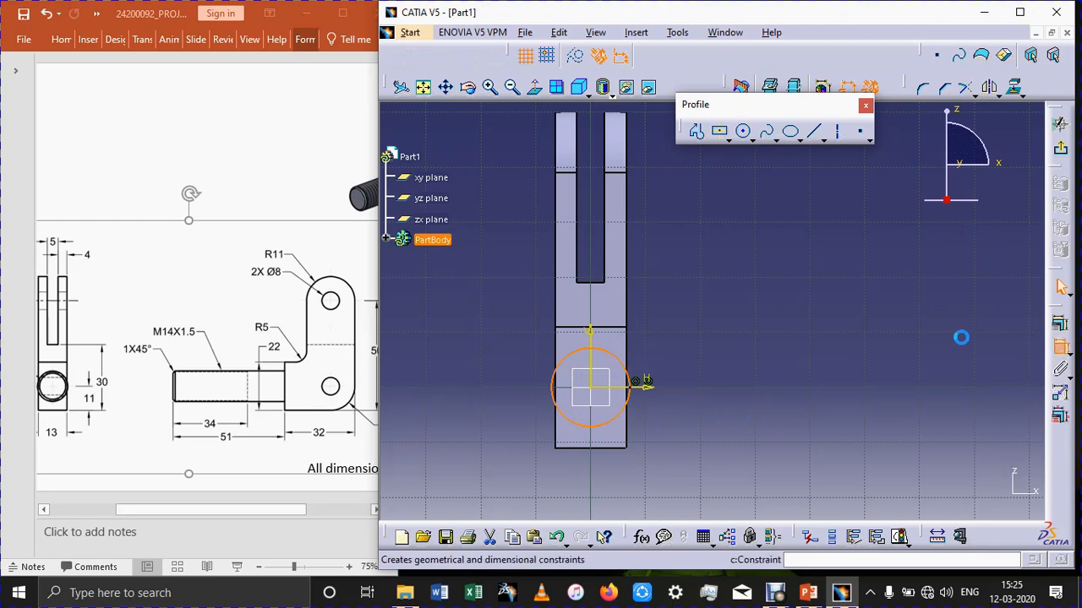
pyautogui.click(762, 327)
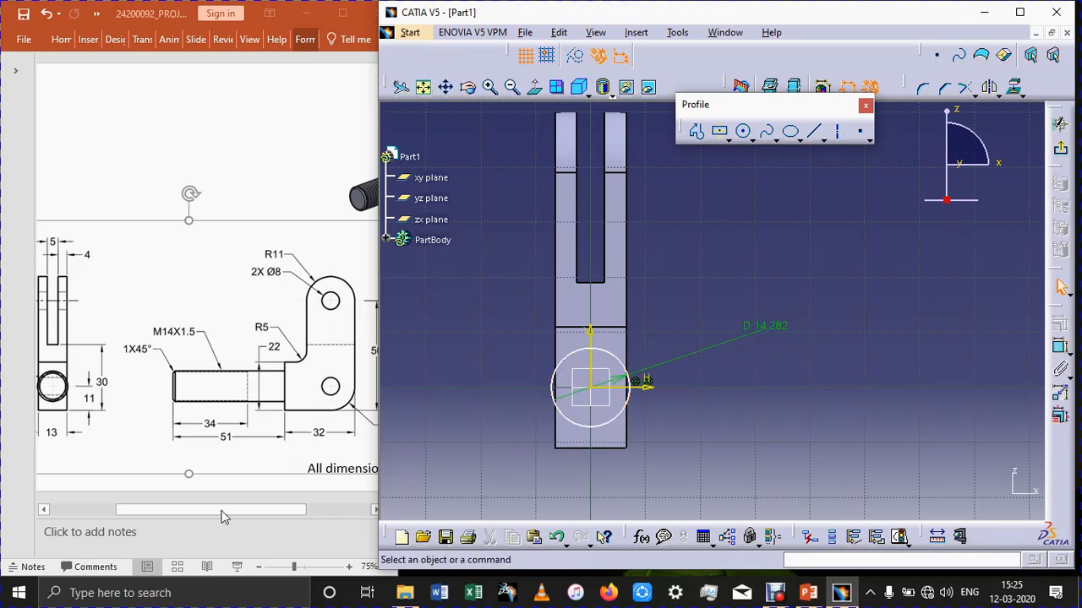
pyautogui.moveTo(220, 509); pyautogui.dragTo(188, 509)
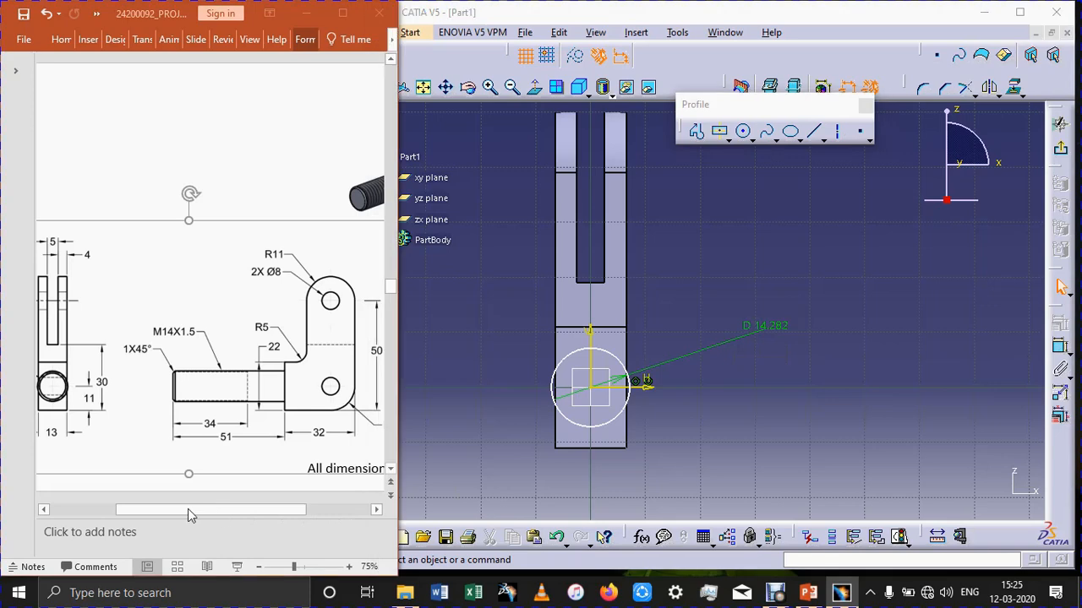
pyautogui.doubleClick(775, 332)
pyautogui.write('14')
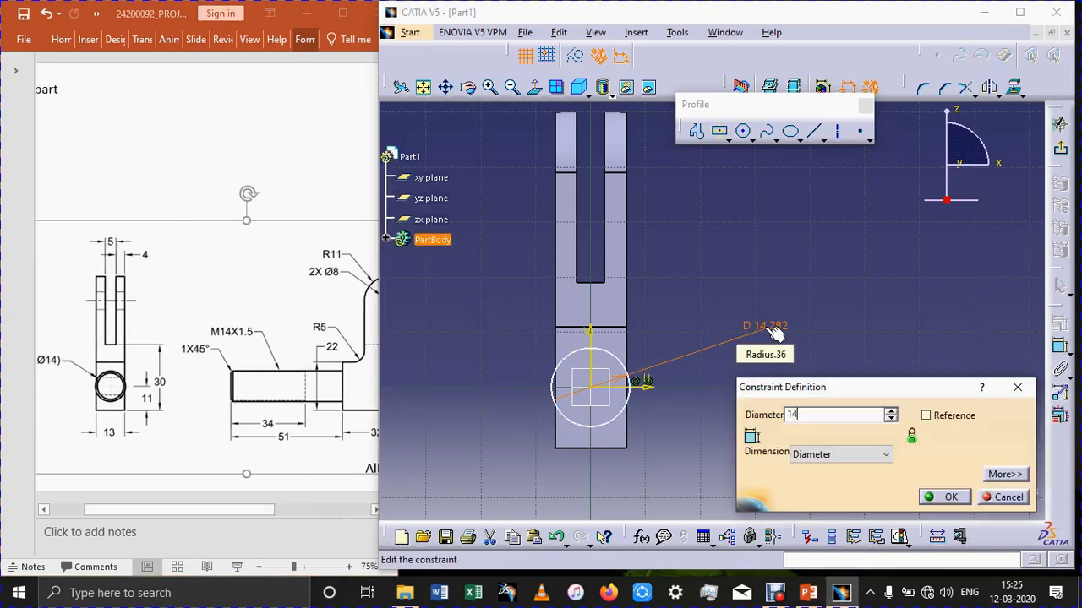
pyautogui.press('Return')
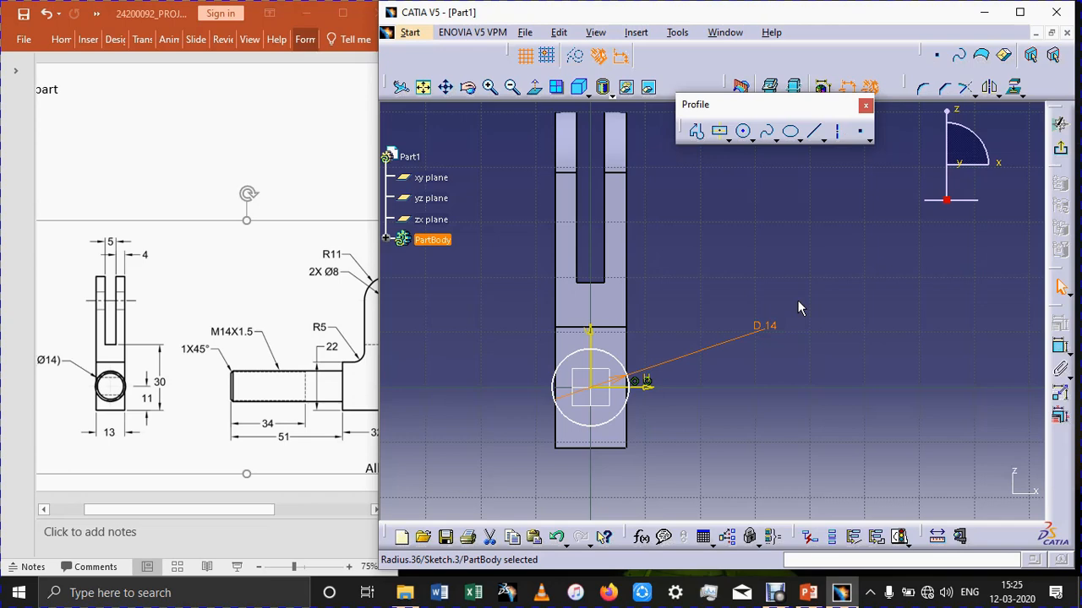
# Exit the sketch and pad the circle 51 mm outward from the block to form the shank.
pyautogui.click(1060, 149)
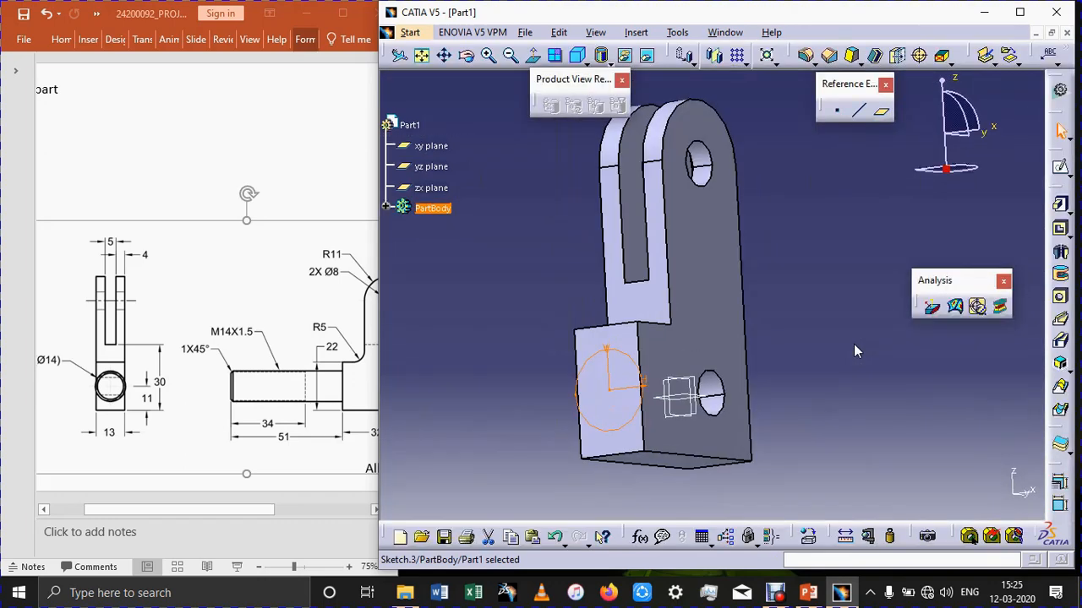
pyautogui.click(1061, 206)
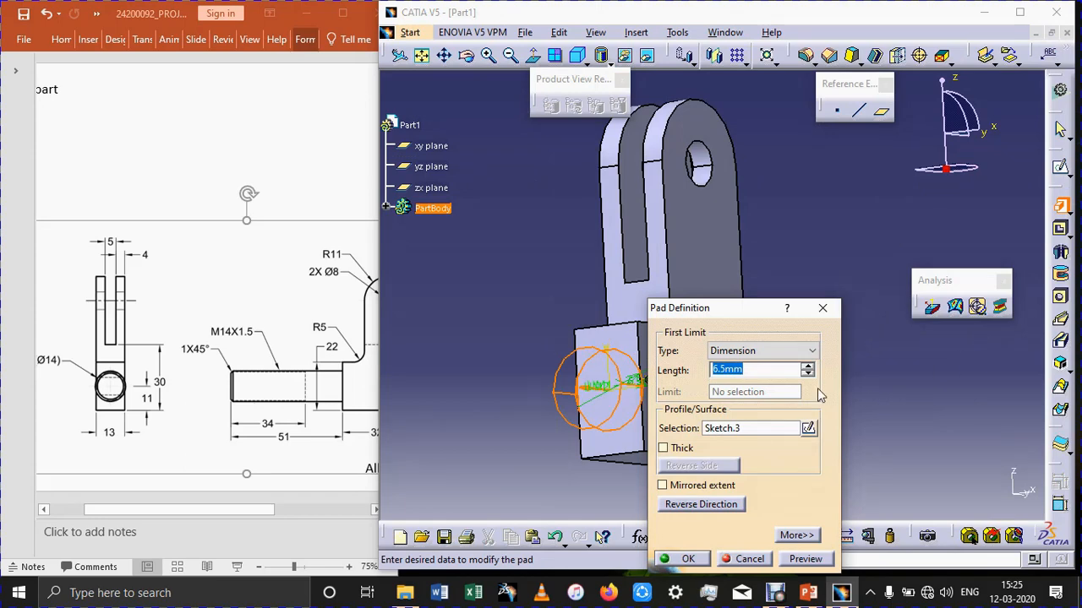
pyautogui.write('51')
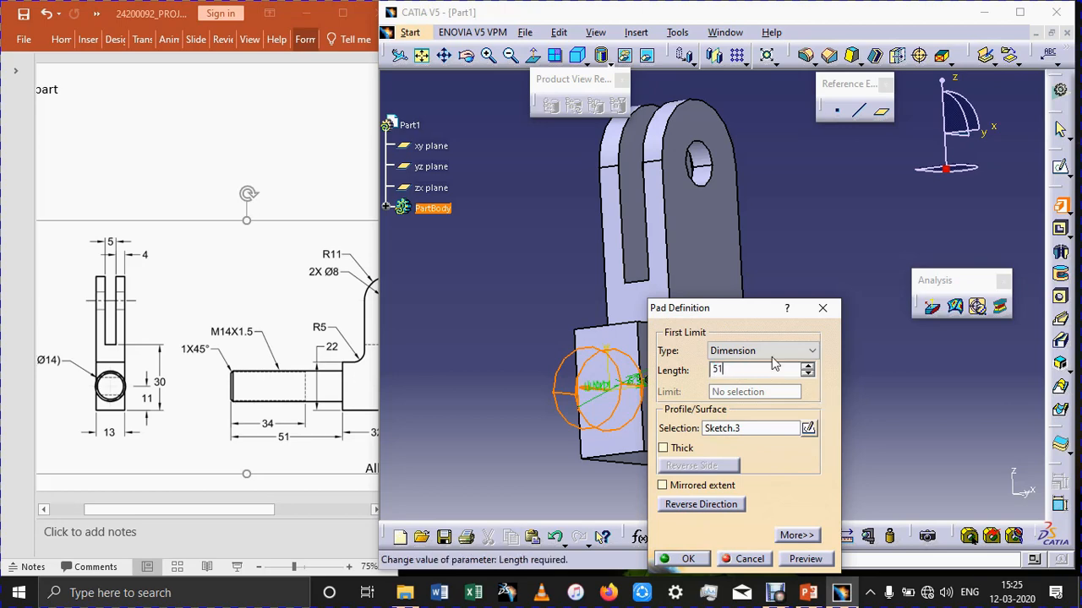
pyautogui.press('Return')
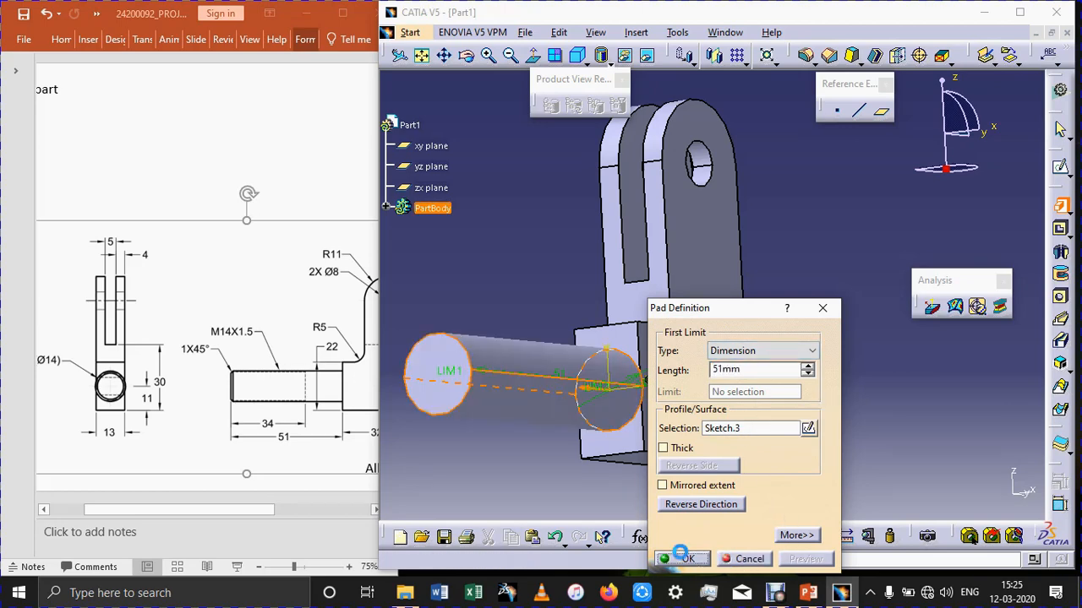
pyautogui.click(686, 558)
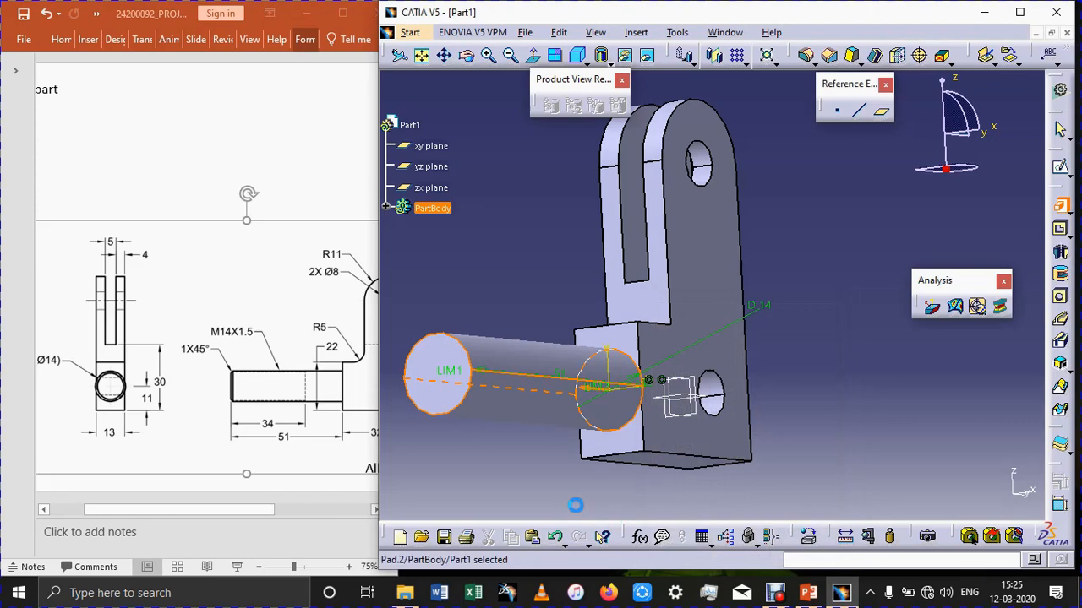
# Chamfer the circular edge at the shank's free end by 1 mm at 45 degrees.
pyautogui.click(470, 407)
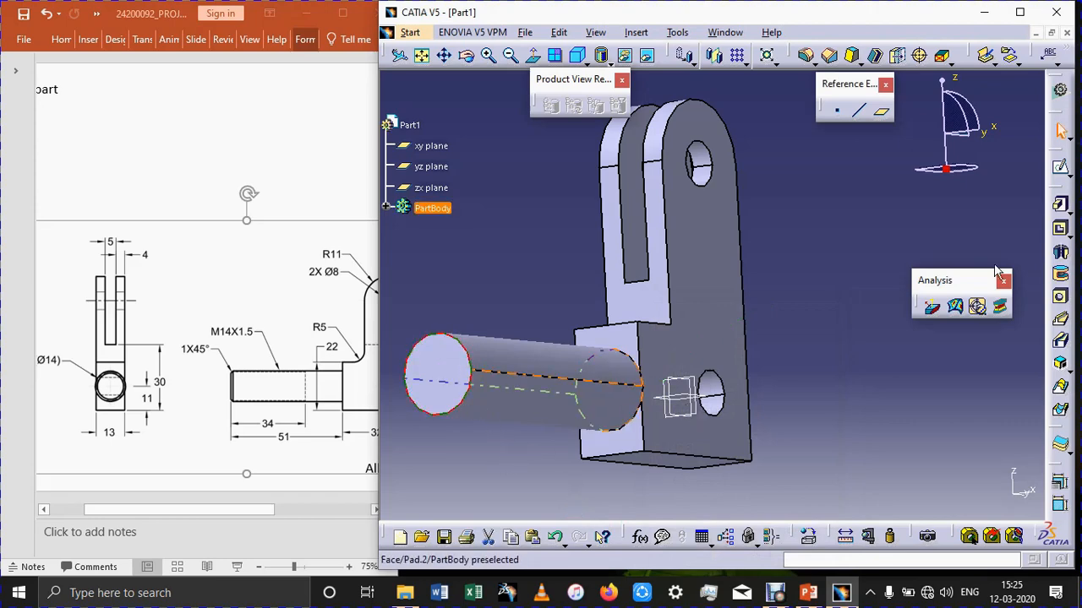
pyautogui.click(829, 55)
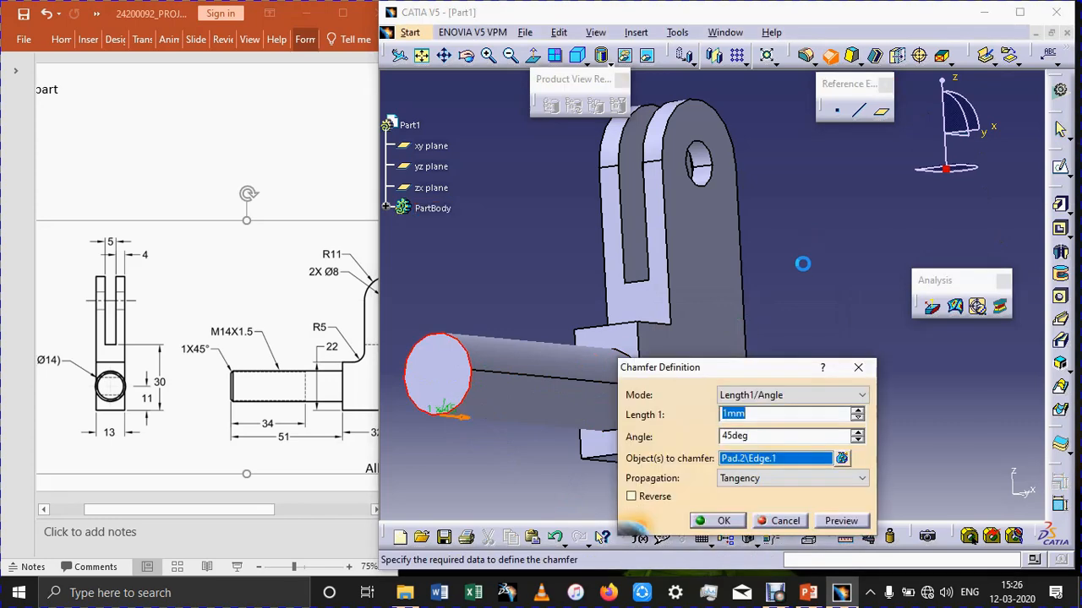
pyautogui.press('Return')
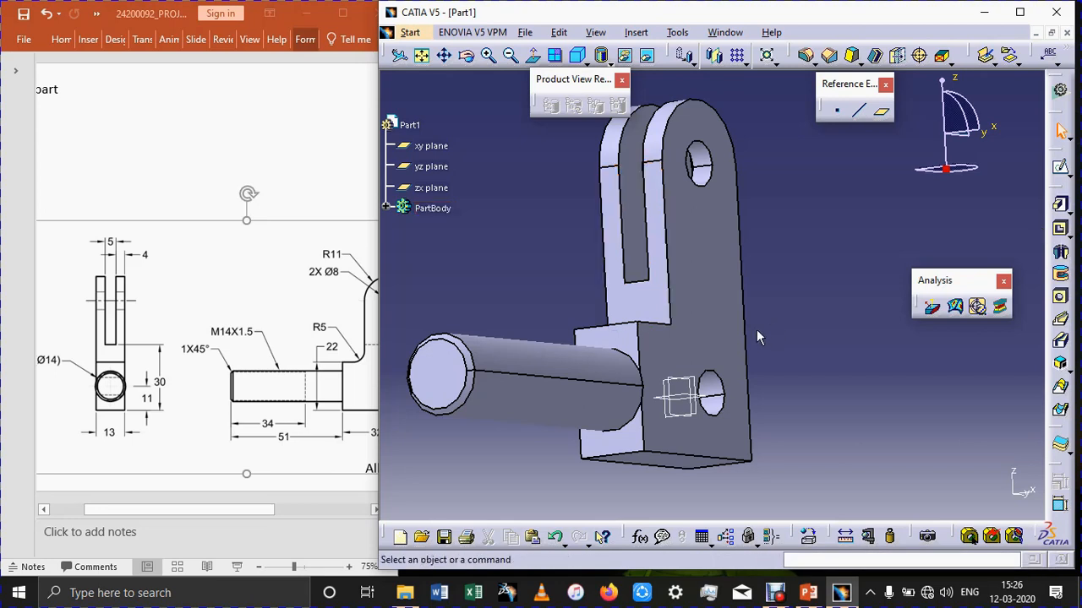
pyautogui.click(523, 372)
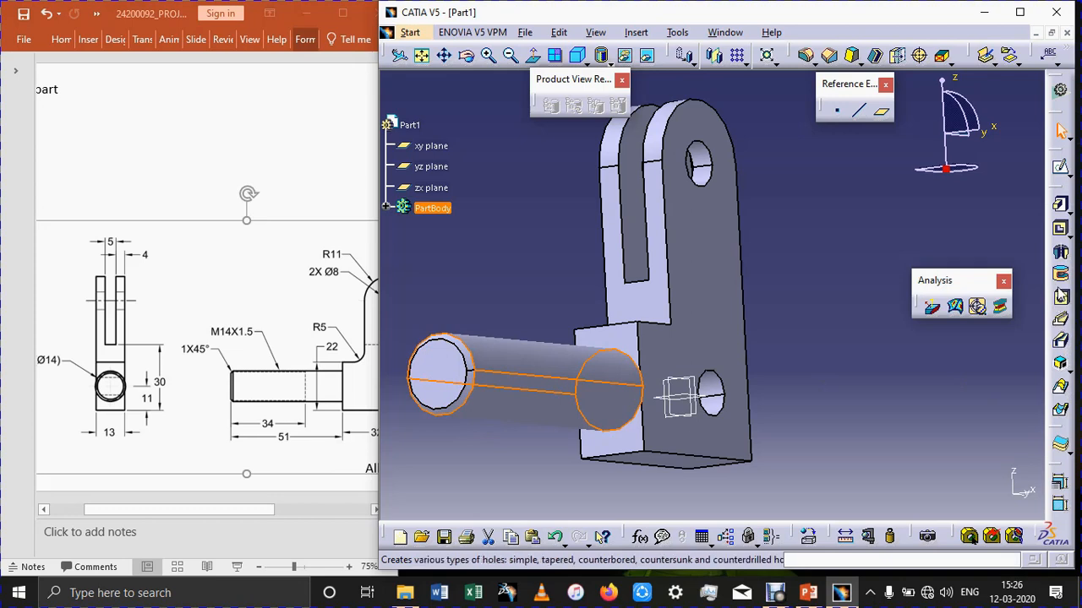
pyautogui.click(1067, 235)
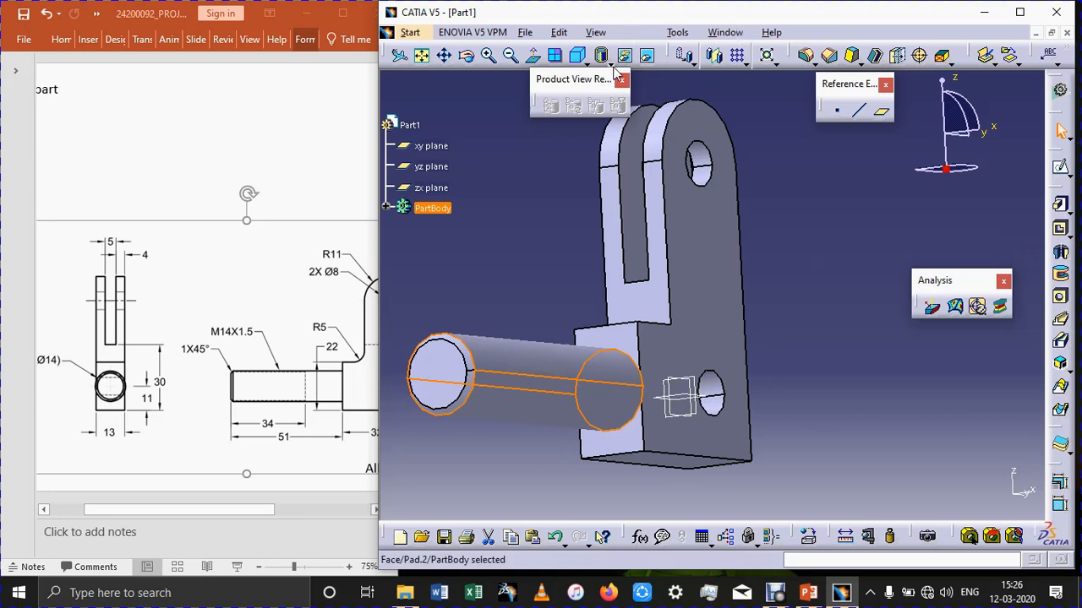
pyautogui.click(861, 62)
pyautogui.moveTo(872, 65); pyautogui.dragTo(861, 59)
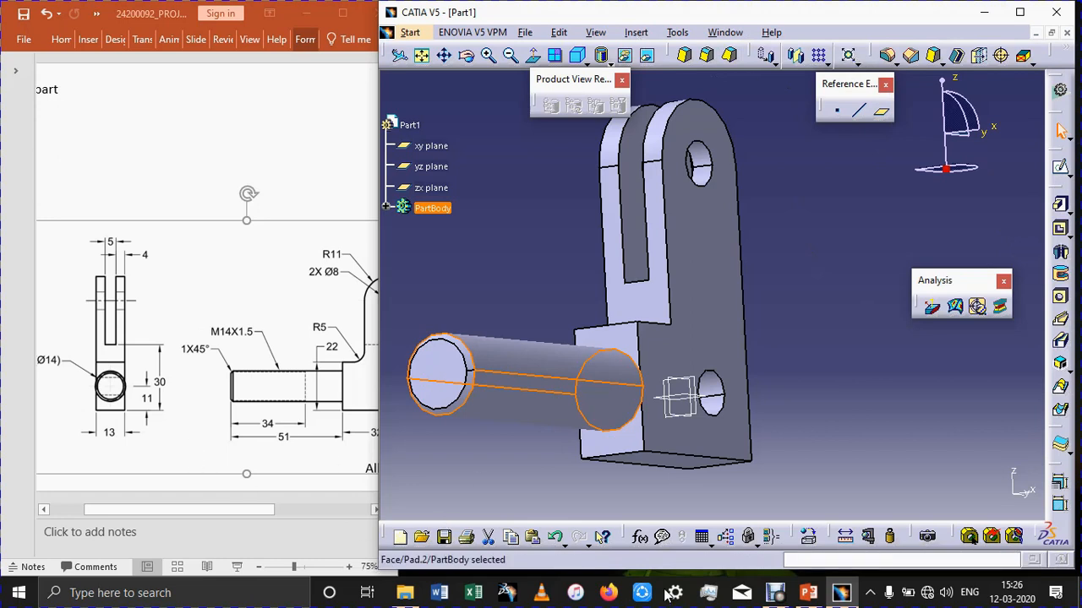
pyautogui.click(775, 596)
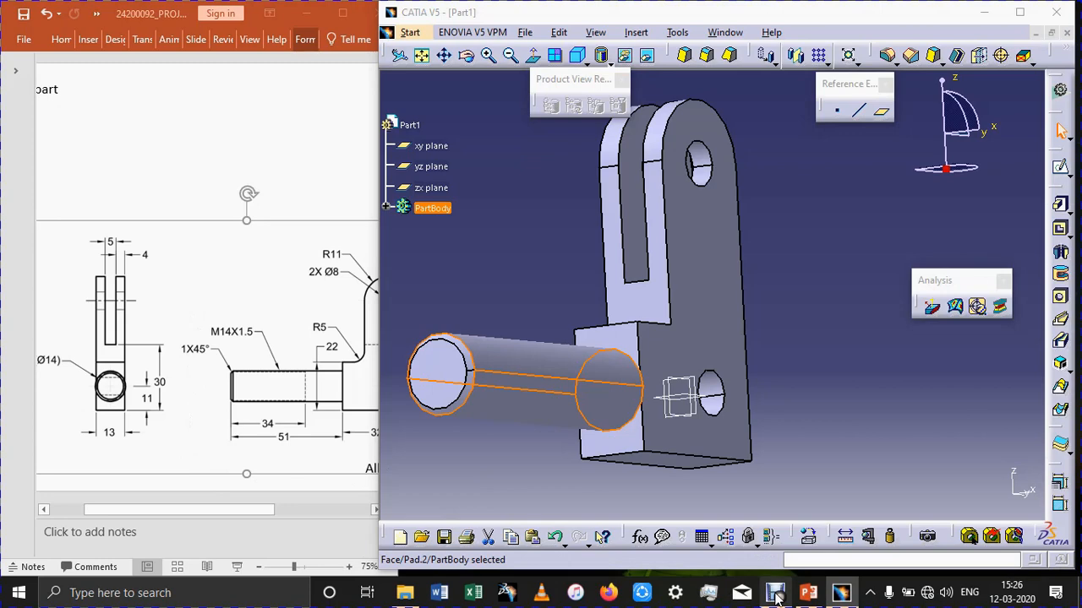
pyautogui.click(525, 454)
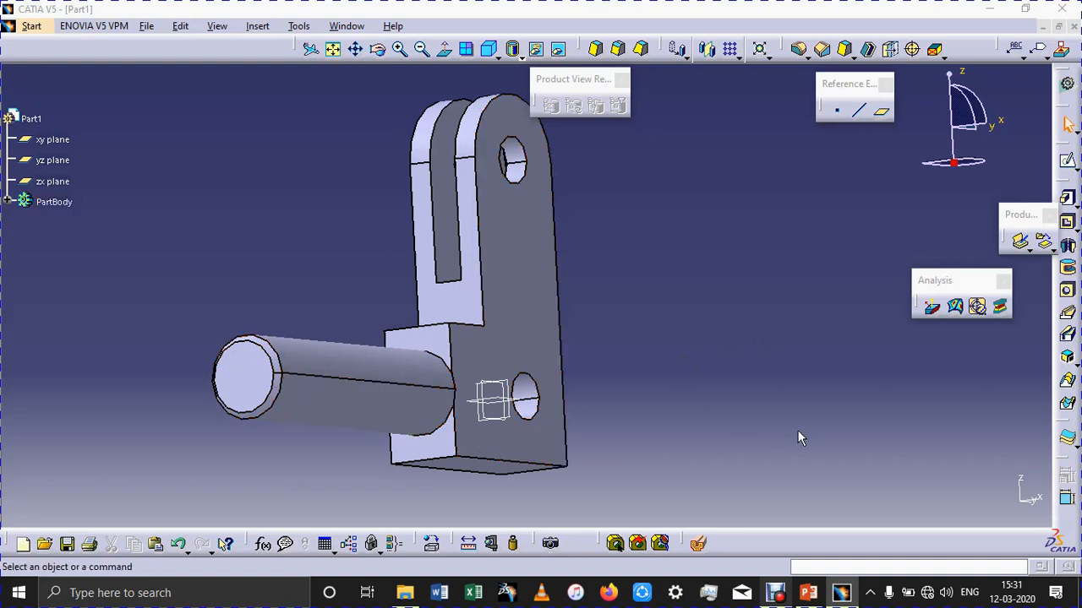
# Sketch a point on the yz plane at the shank's free-end corner and make it coincident with the shank's end face.
pyautogui.click(493, 412)
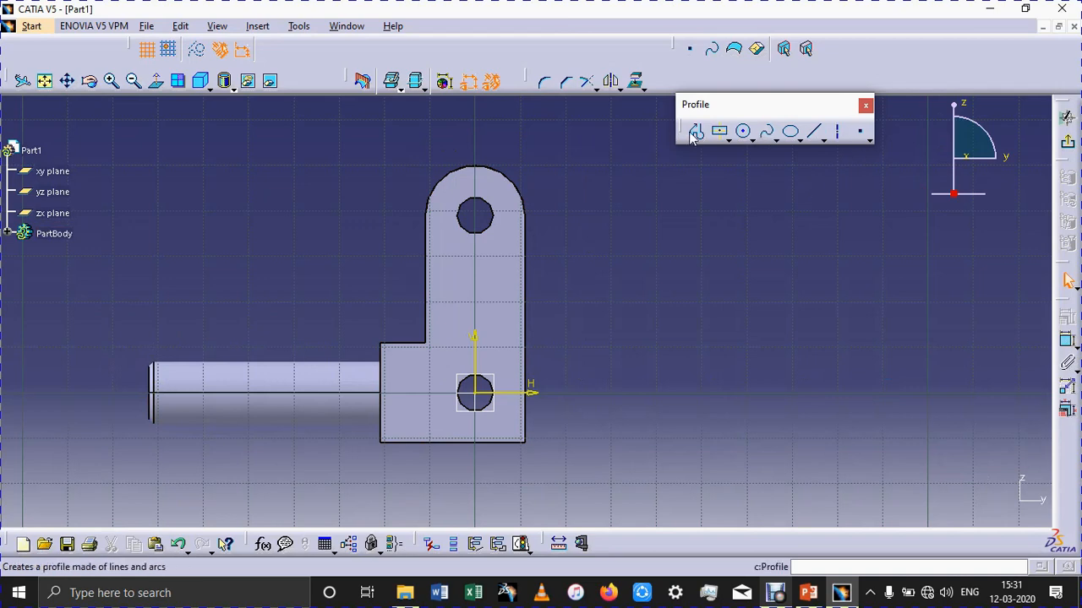
pyautogui.click(861, 131)
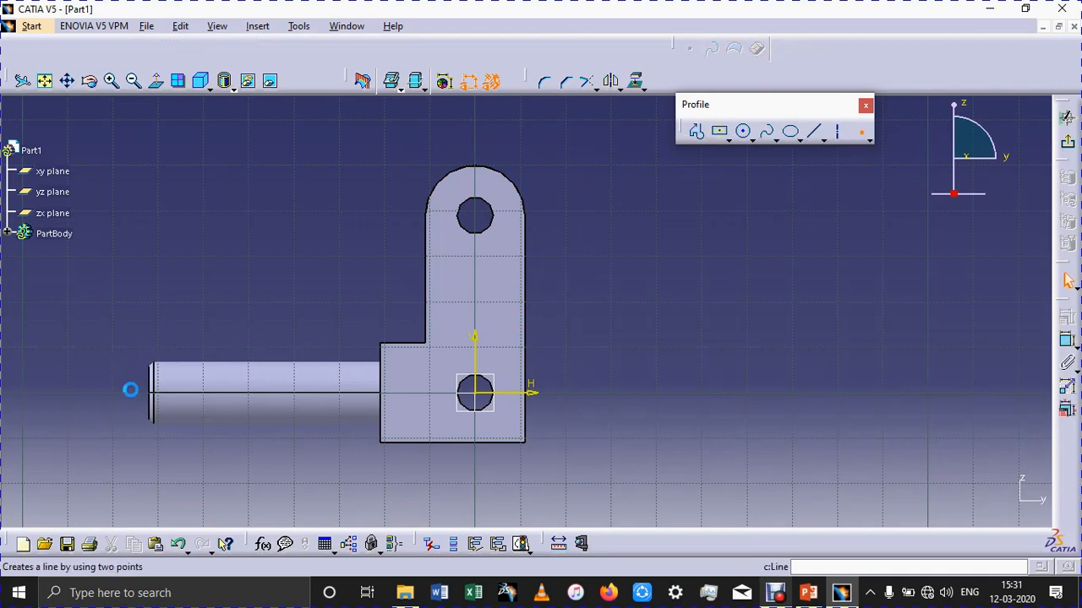
pyautogui.click(149, 363)
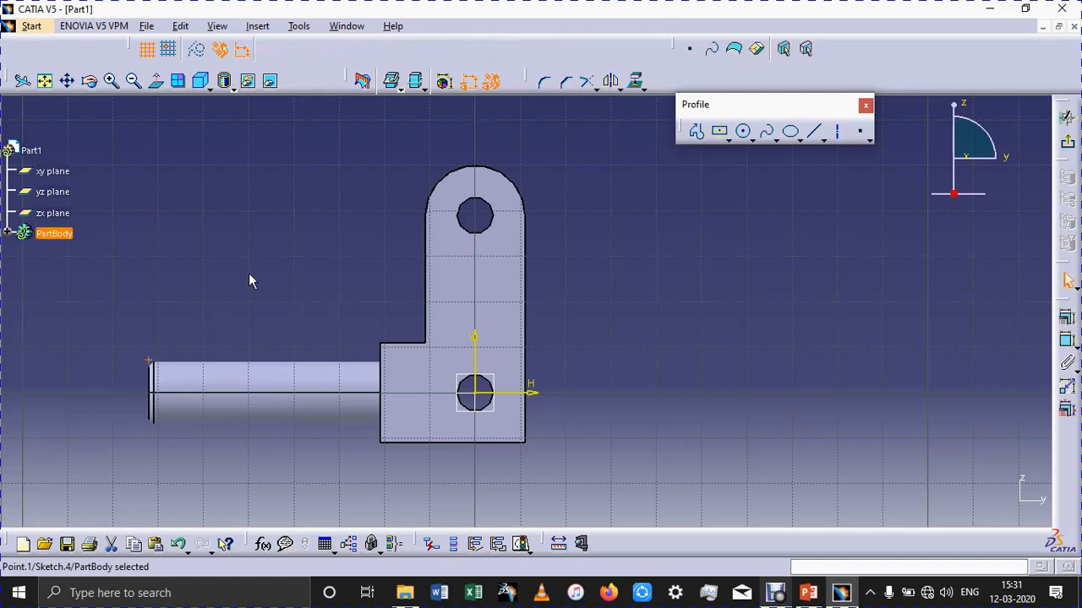
pyautogui.click(1066, 341)
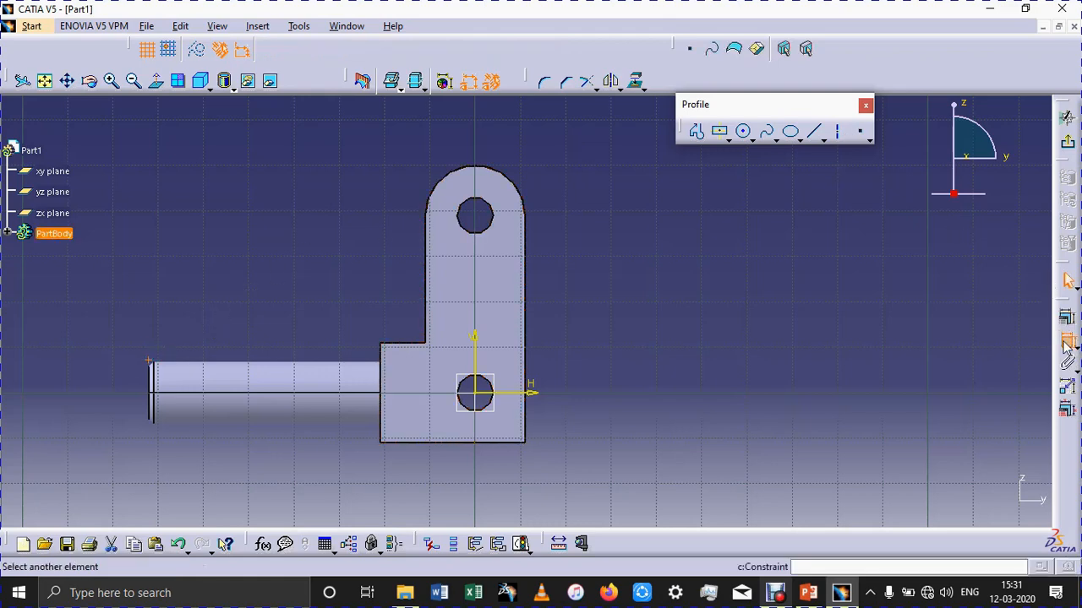
pyautogui.click(152, 382)
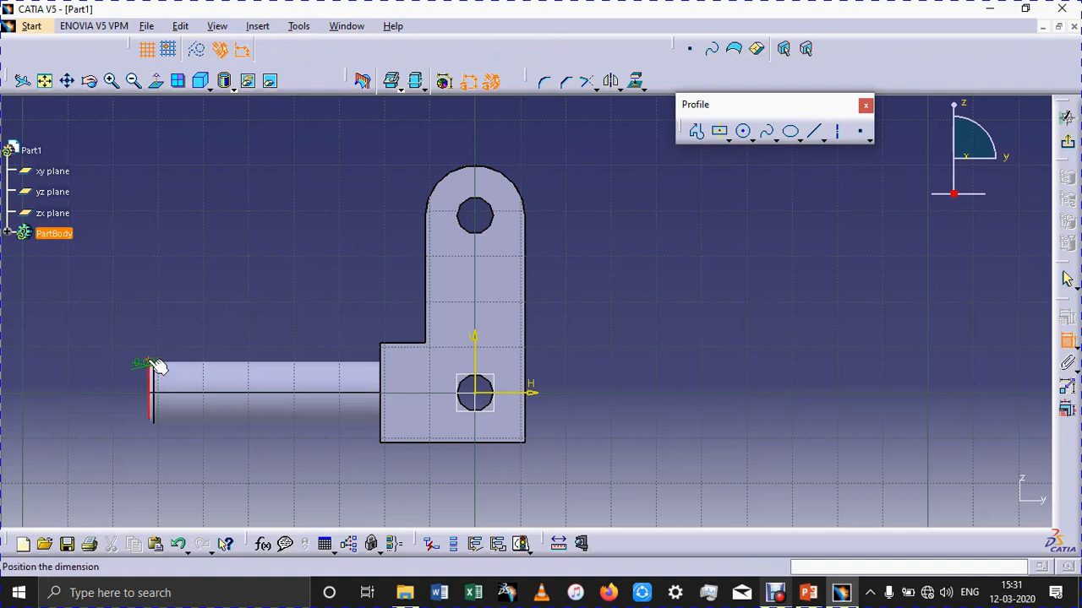
pyautogui.rightClick(174, 280)
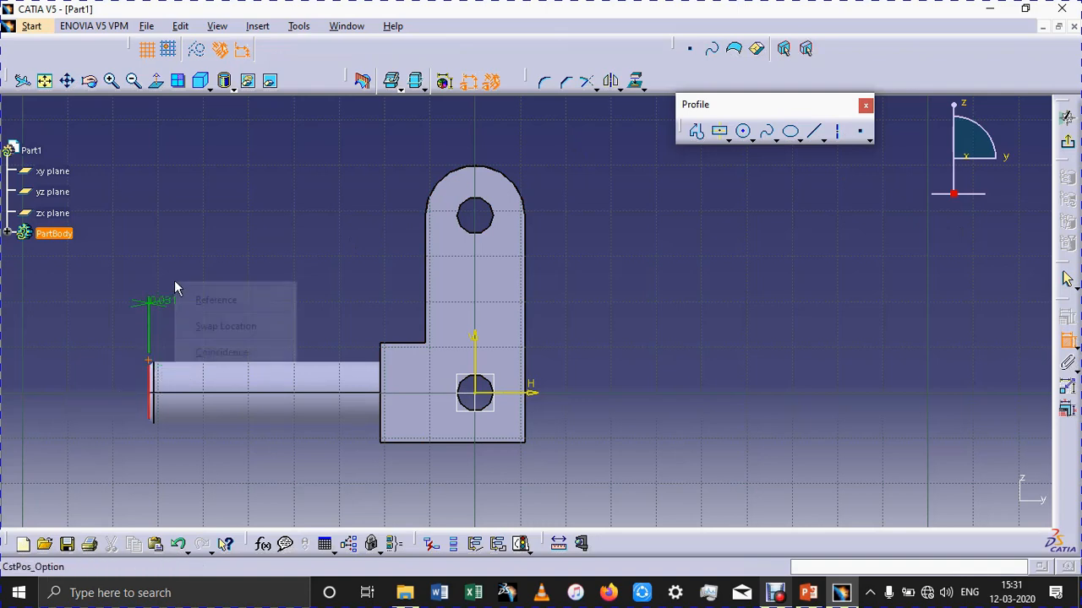
pyautogui.click(206, 353)
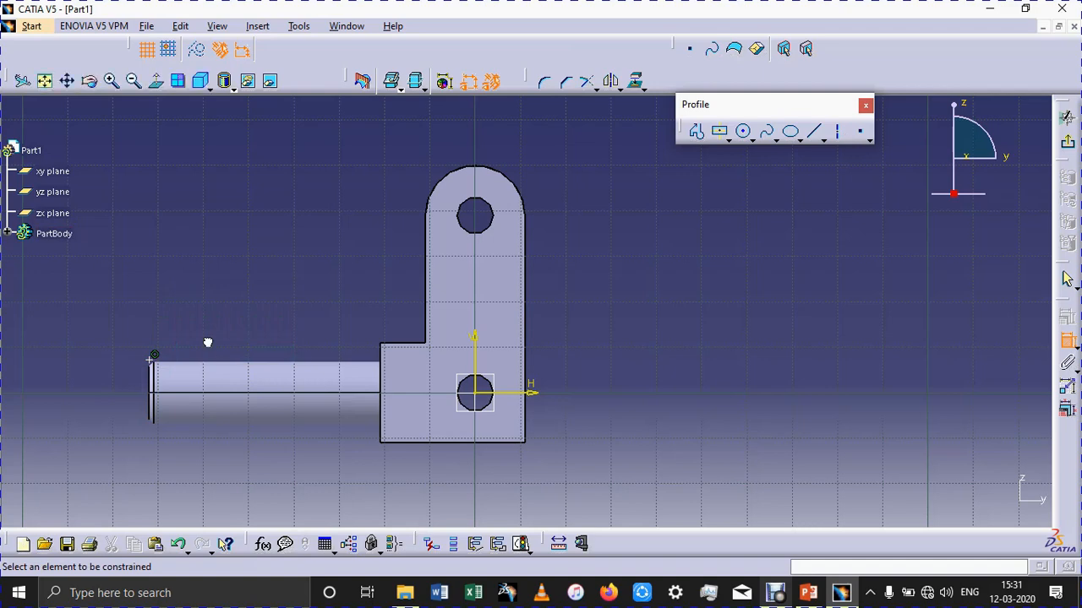
# Constrain the point to 7 mm from the shank's axis, bring the reference drawing back alongside, and exit the sketch.
pyautogui.click(151, 364)
pyautogui.click(230, 392)
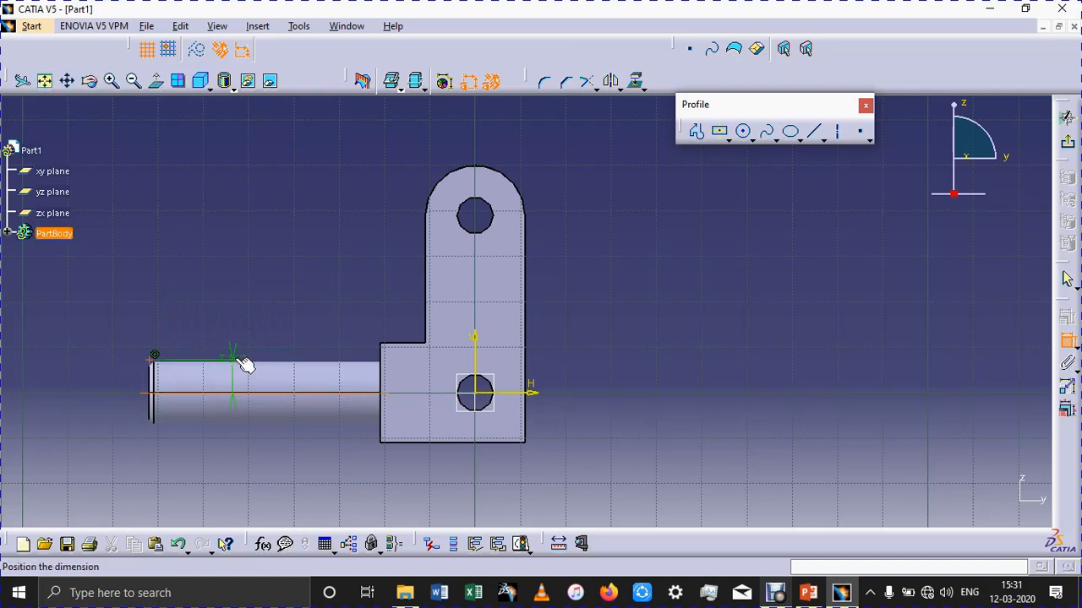
pyautogui.click(237, 336)
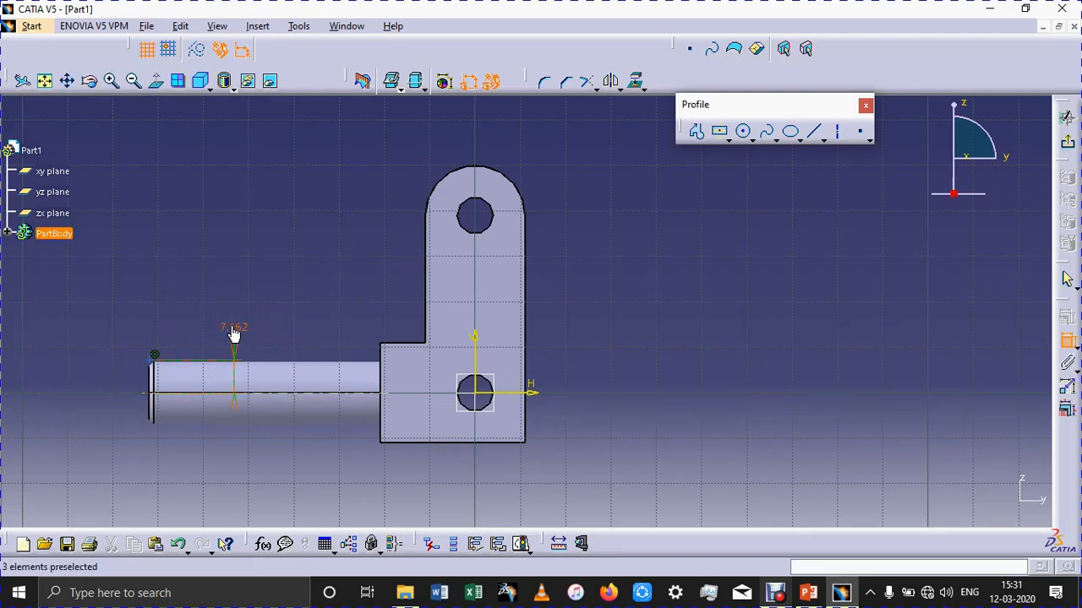
pyautogui.doubleClick(234, 332)
pyautogui.write('7')
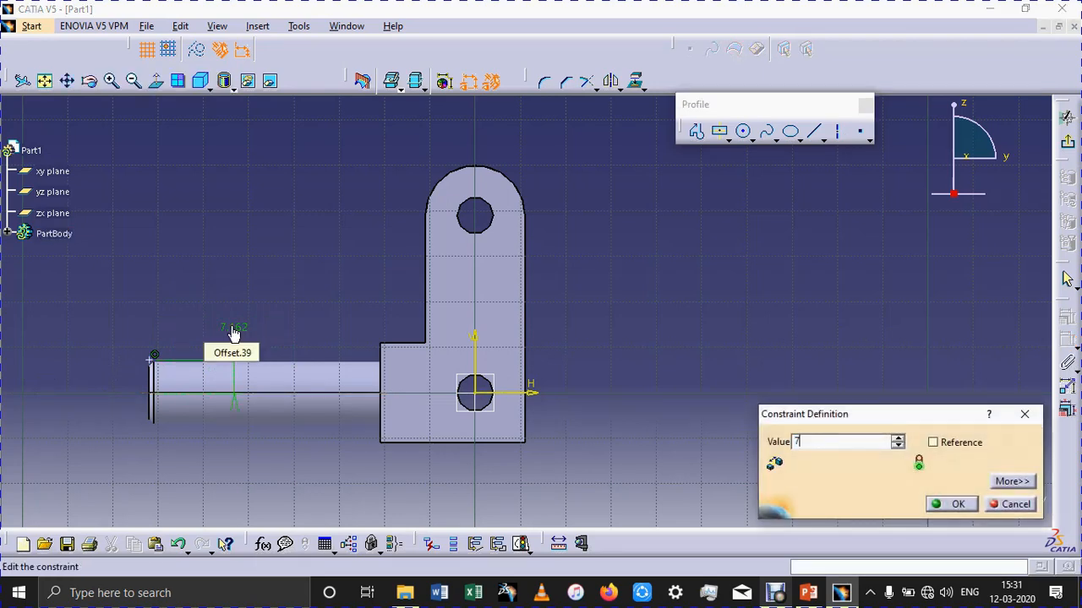
pyautogui.press('Return')
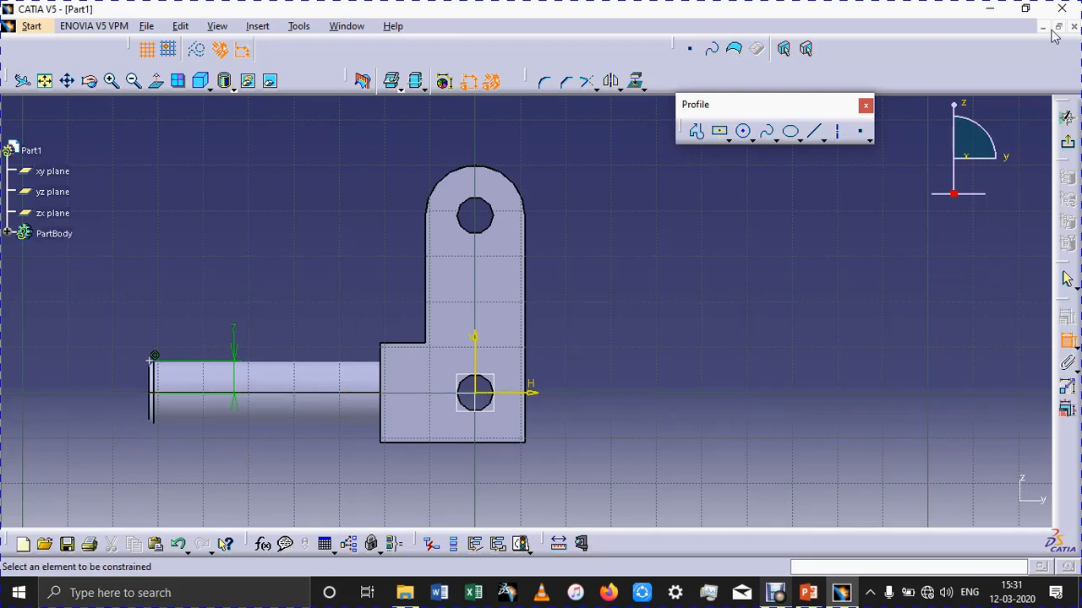
pyautogui.click(1025, 8)
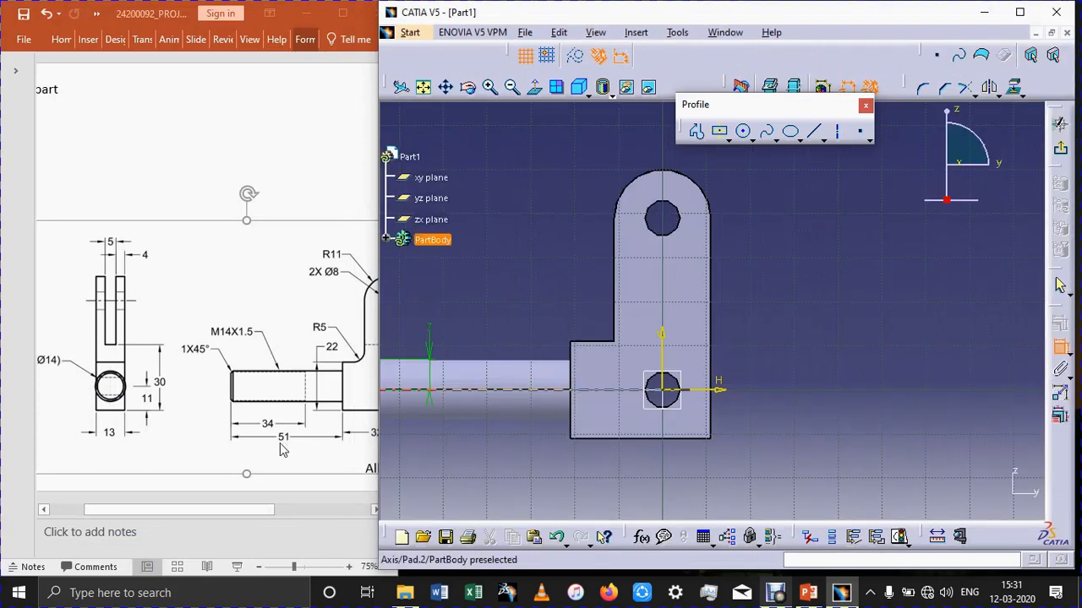
pyautogui.click(1061, 150)
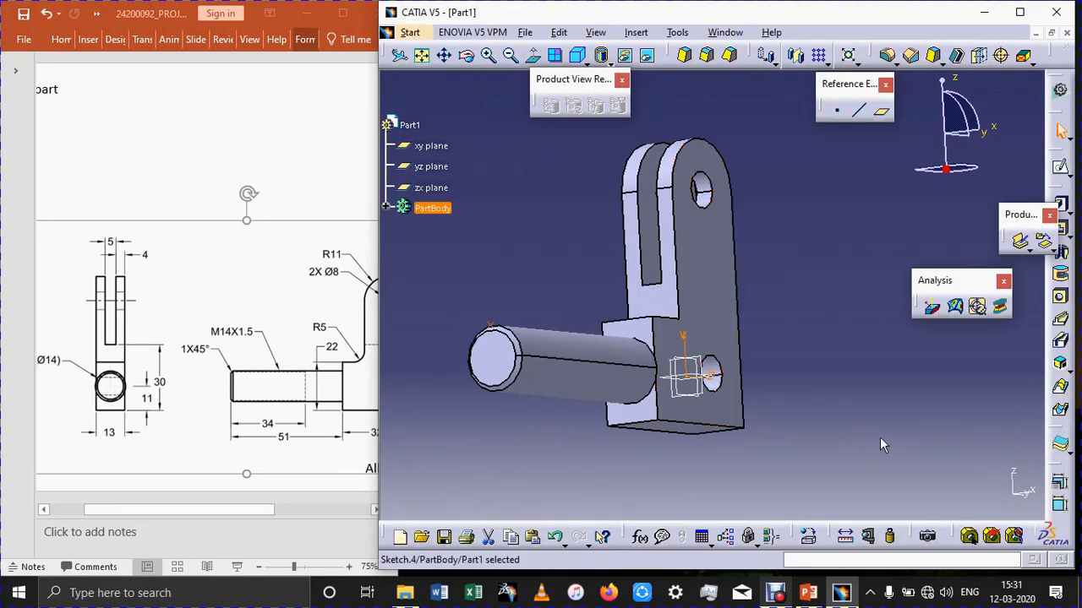
# Define a helix starting at the sketched point, with the sketch's horizontal direction as axis and a pitch of 1.5 mm.
pyautogui.click(880, 444)
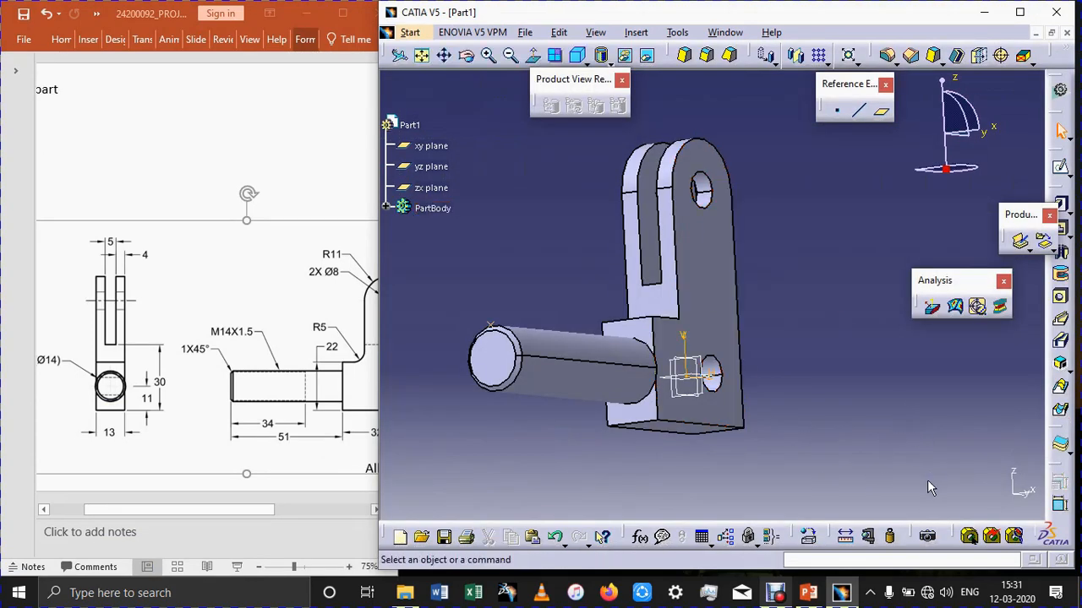
pyautogui.click(832, 561)
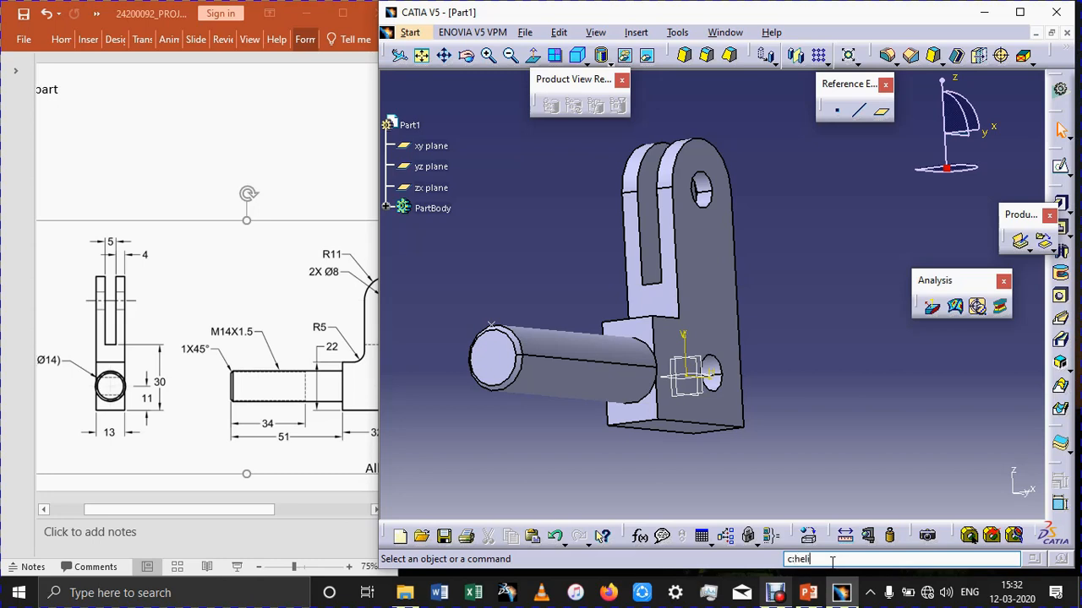
pyautogui.press('Return')
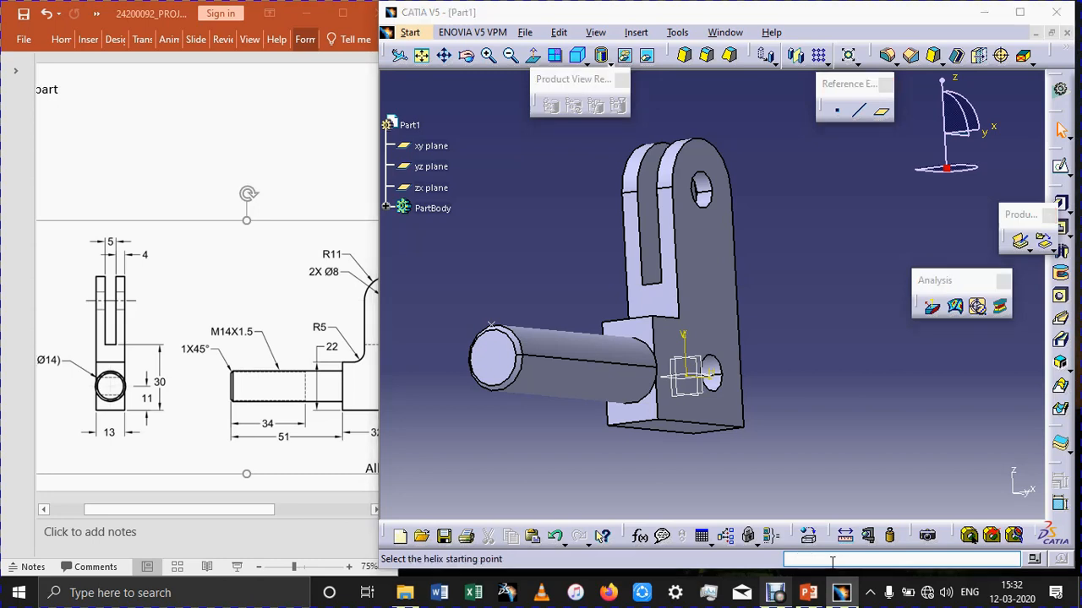
pyautogui.click(502, 330)
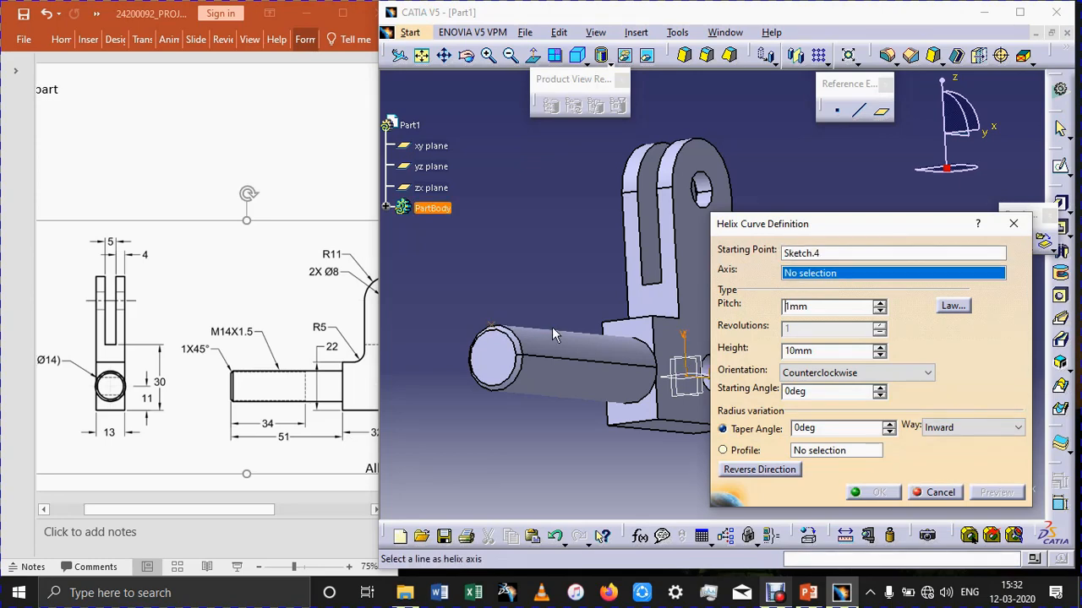
pyautogui.moveTo(541, 458); pyautogui.dragTo(523, 460, button='middle')
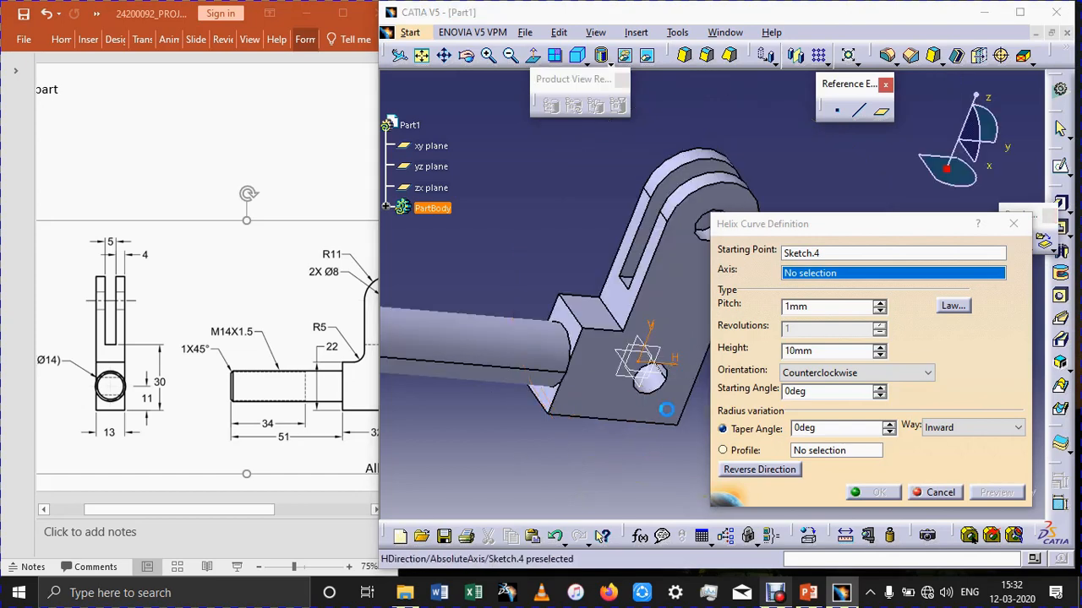
pyautogui.click(663, 363)
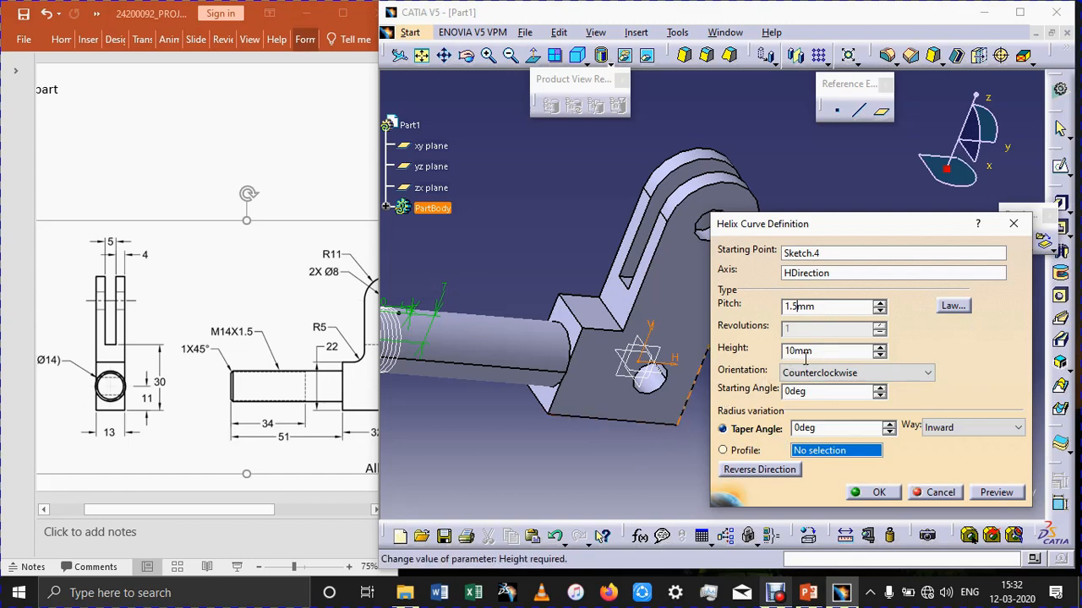
# Set the helix height to 34 mm with counterclockwise orientation and create the curve around the shank.
pyautogui.click(879, 349)
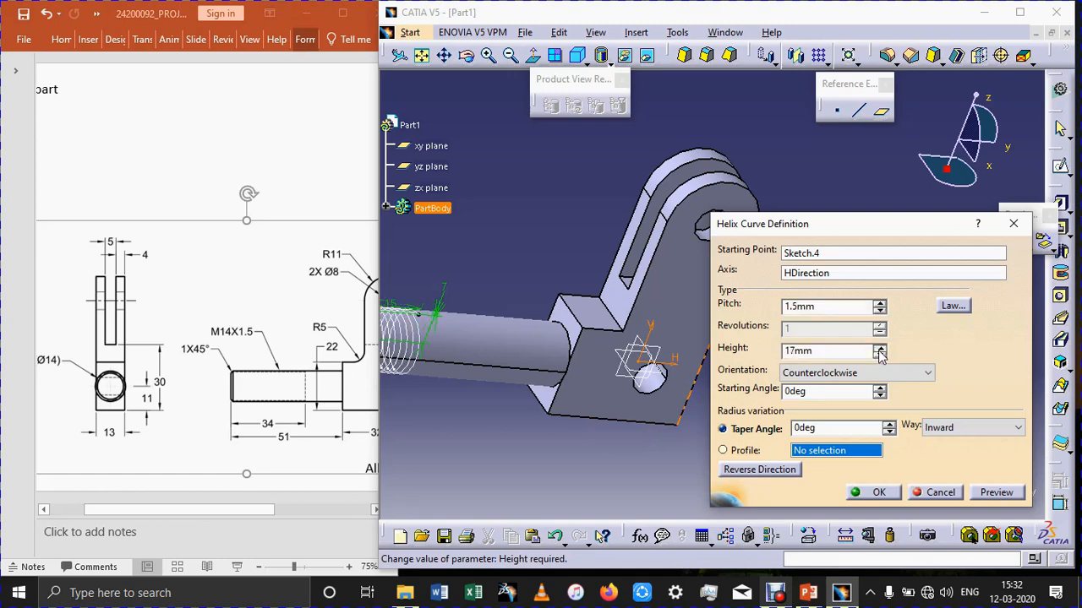
pyautogui.click(880, 349)
pyautogui.click(879, 349)
pyautogui.click(880, 349)
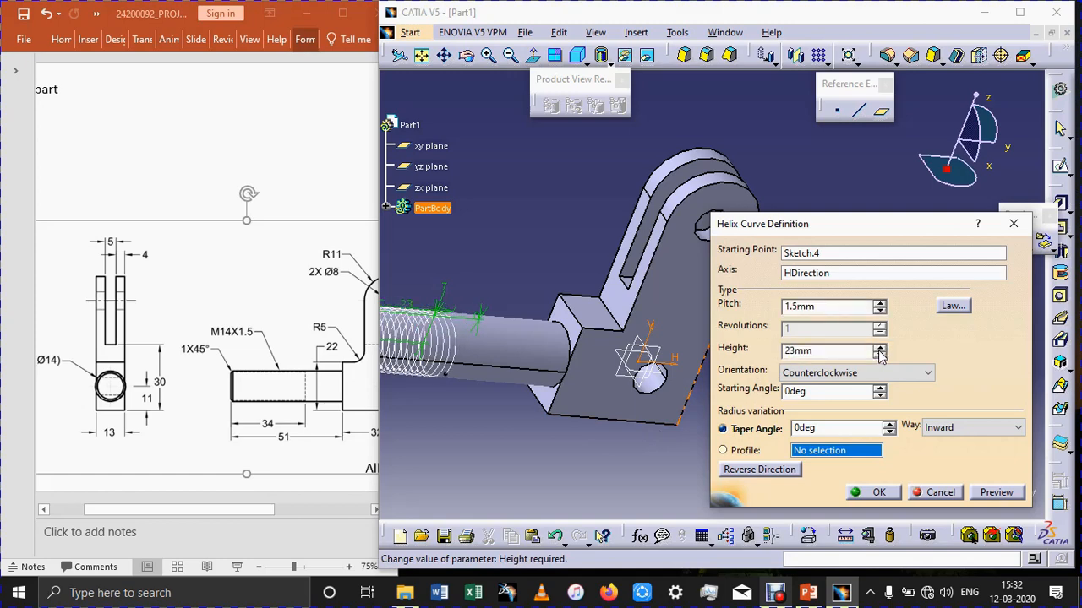
pyautogui.click(880, 349)
pyautogui.click(879, 349)
pyautogui.click(880, 349)
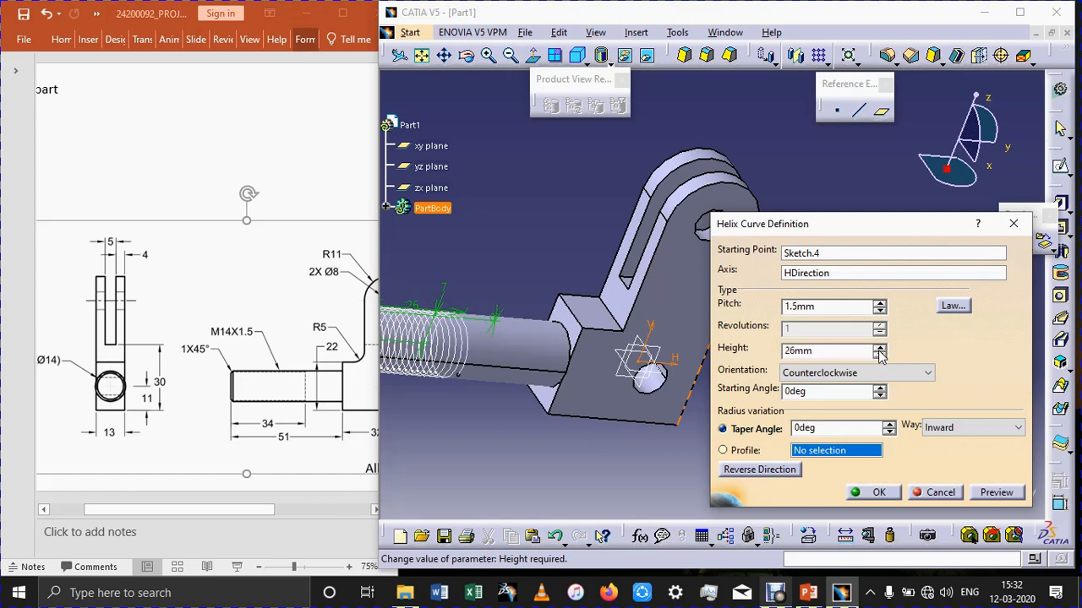
pyautogui.click(880, 349)
pyautogui.click(880, 349)
pyautogui.click(880, 349)
pyautogui.click(879, 351)
pyautogui.click(880, 351)
pyautogui.click(880, 351)
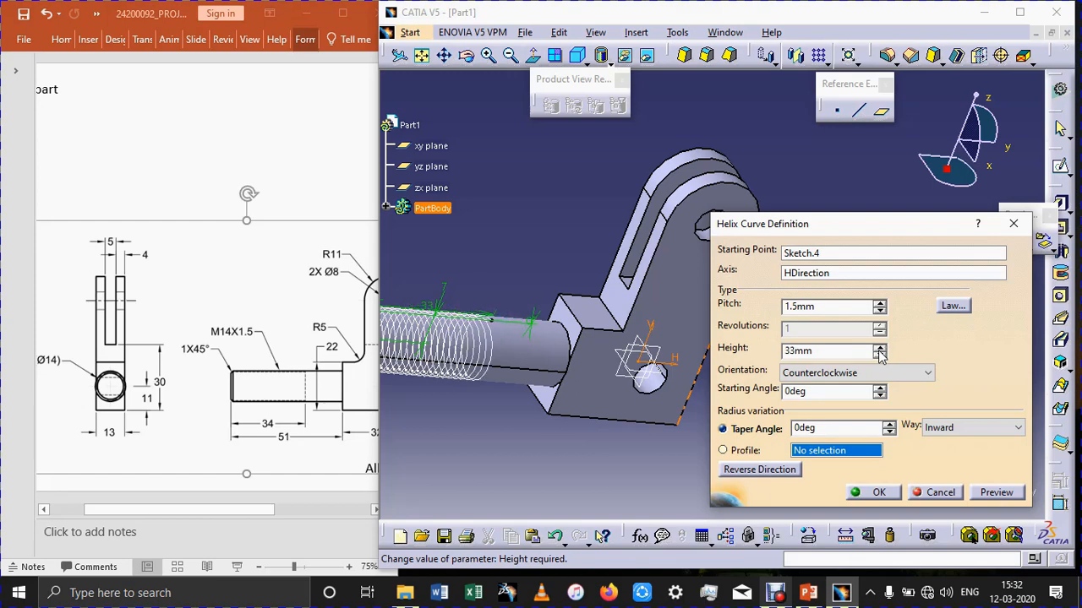
pyautogui.click(880, 350)
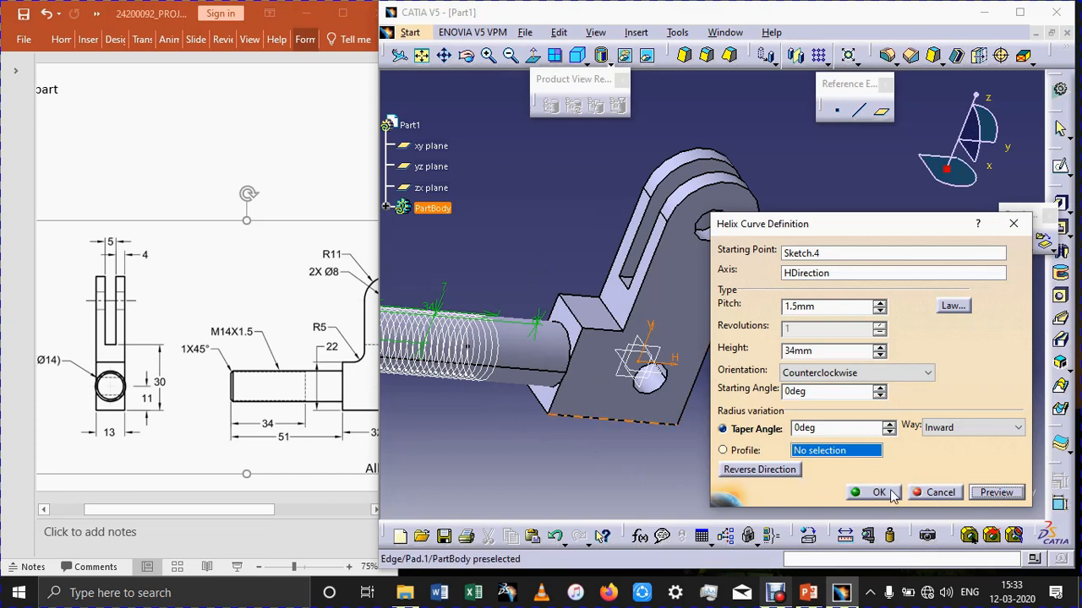
pyautogui.press('Return')
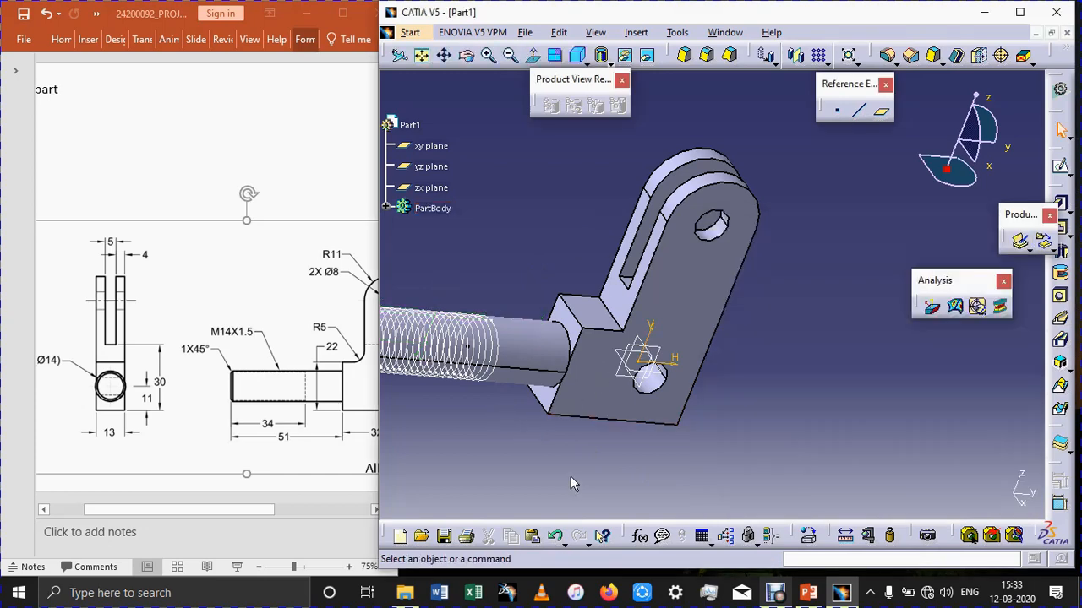
# Reopen the helix start-point sketch on the yz plane and place a second point on the shank's upper edge.
pyautogui.moveTo(573, 487); pyautogui.dragTo(542, 466, button='middle')
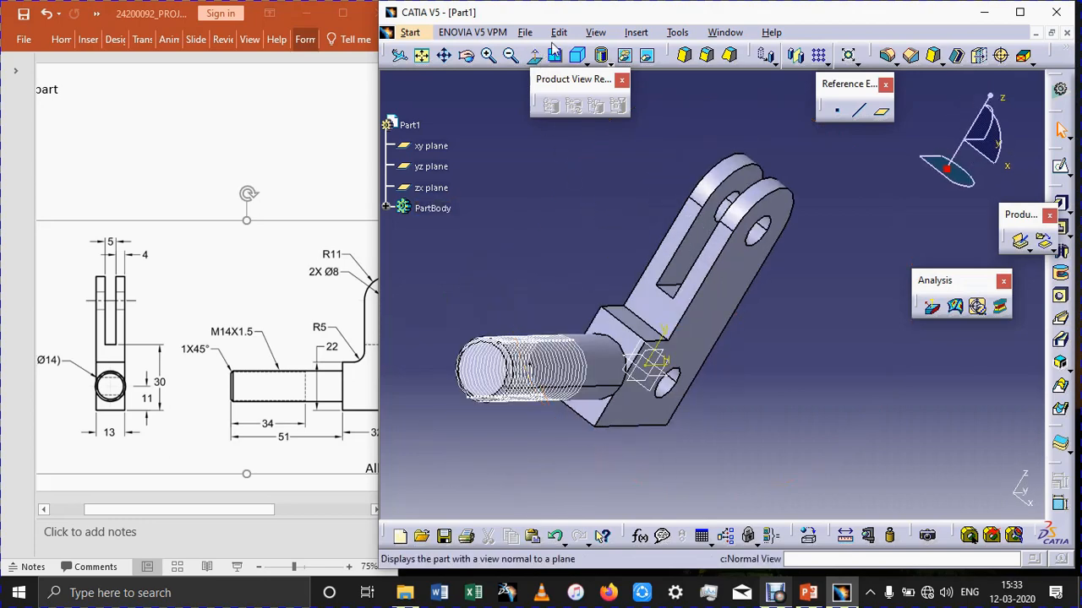
pyautogui.click(577, 54)
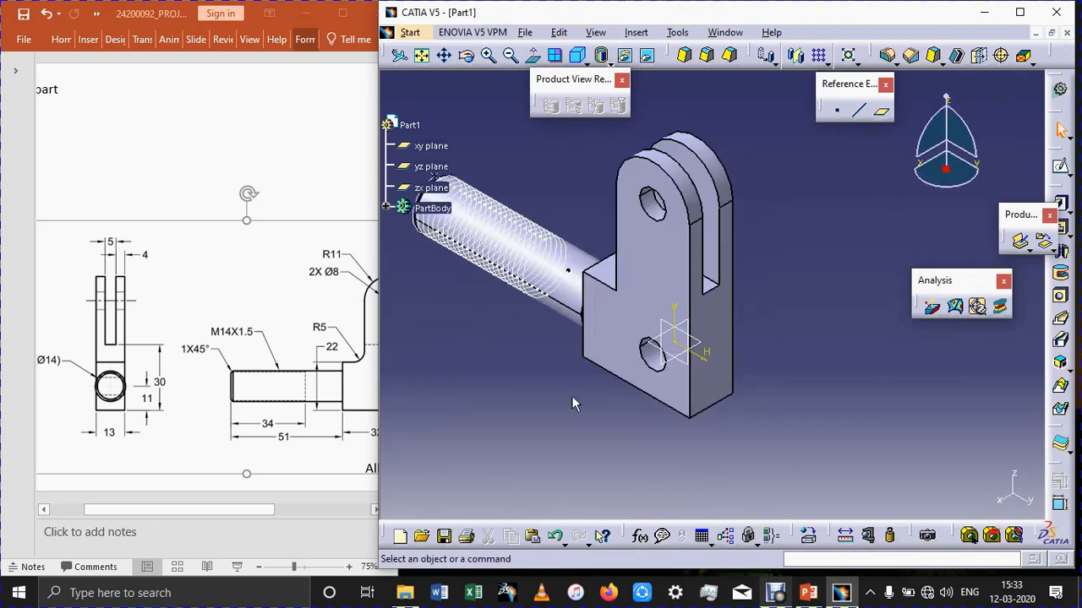
pyautogui.moveTo(534, 372); pyautogui.dragTo(615, 415, button='middle')
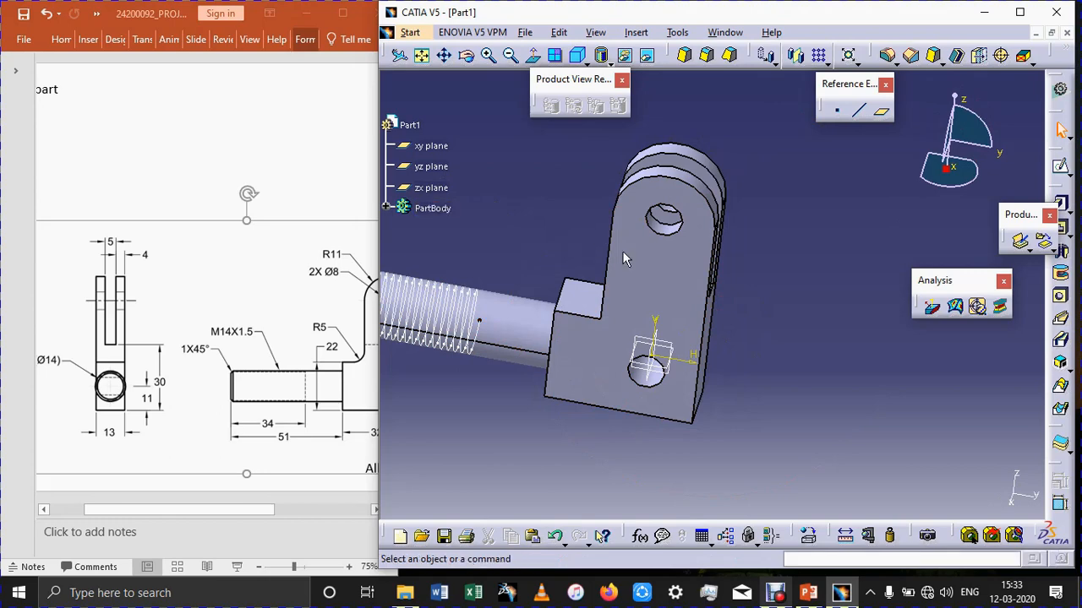
pyautogui.click(667, 347)
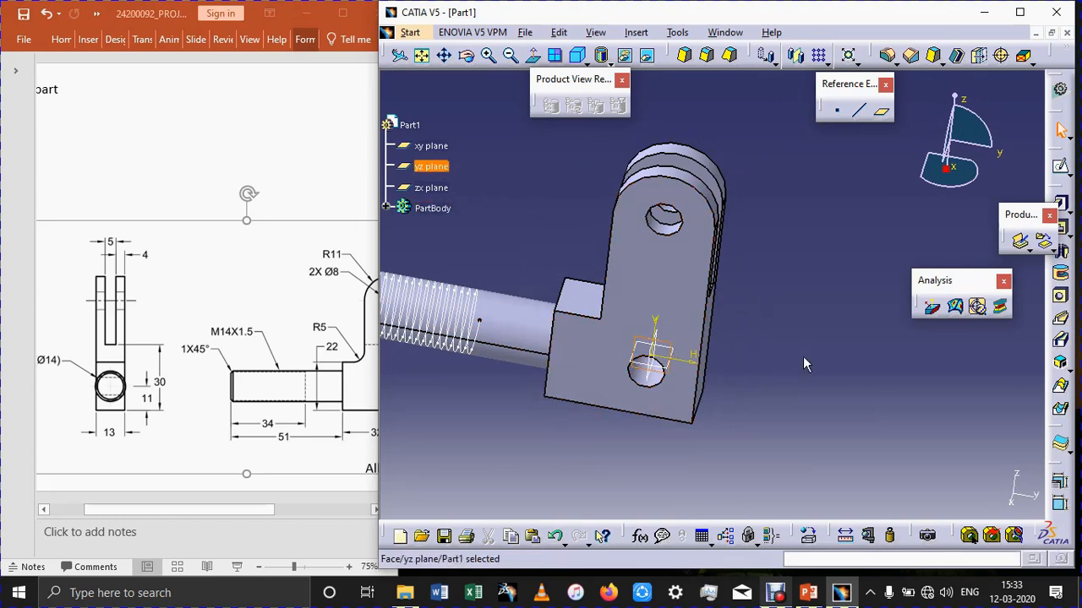
pyautogui.click(802, 359)
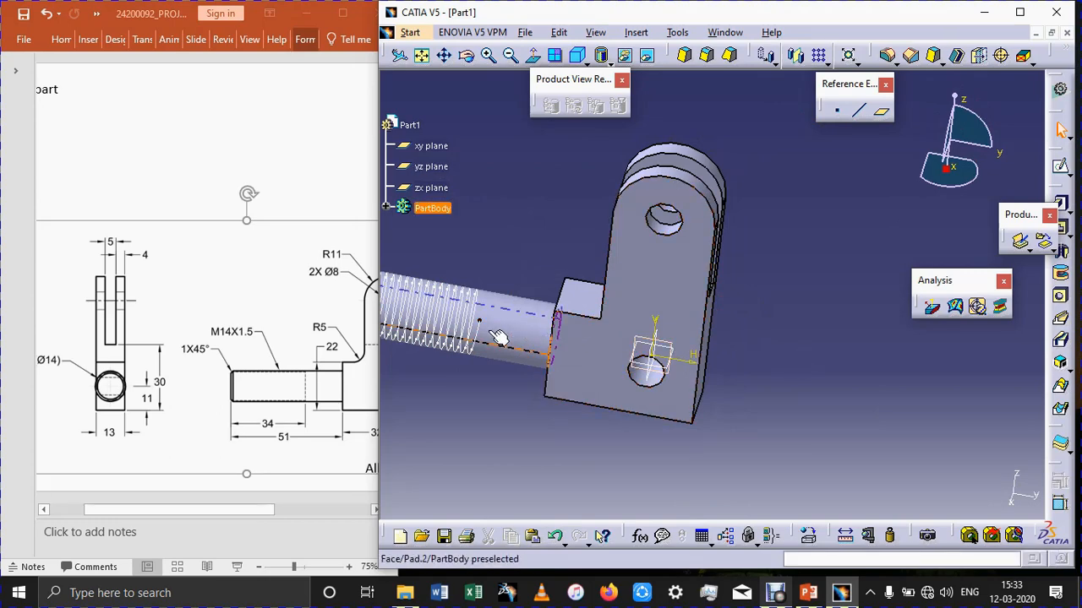
pyautogui.click(676, 350)
pyautogui.moveTo(492, 409); pyautogui.dragTo(663, 390, button='middle')
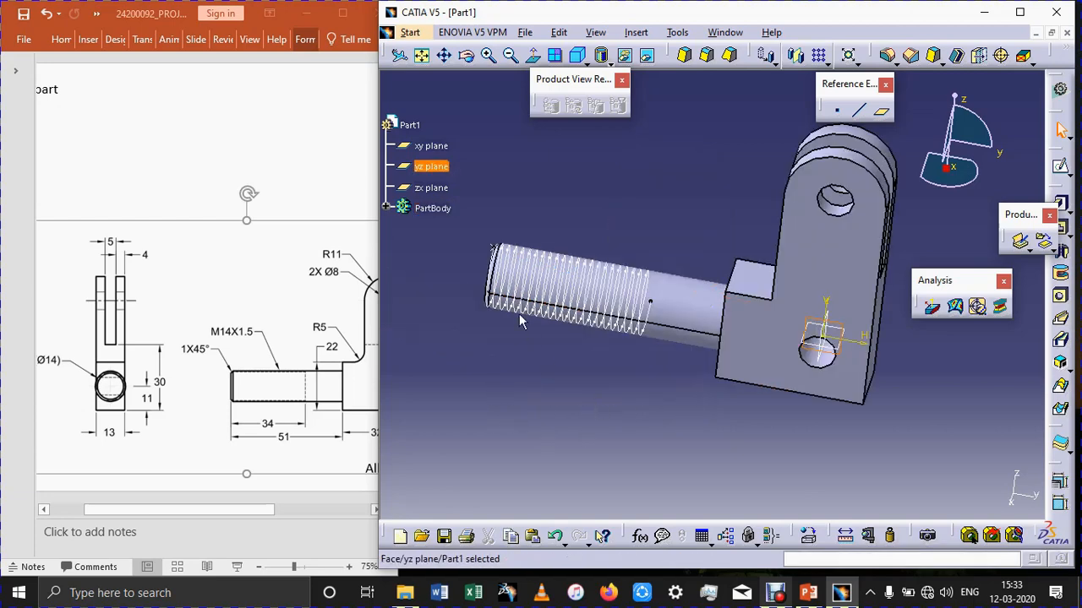
pyautogui.click(522, 346)
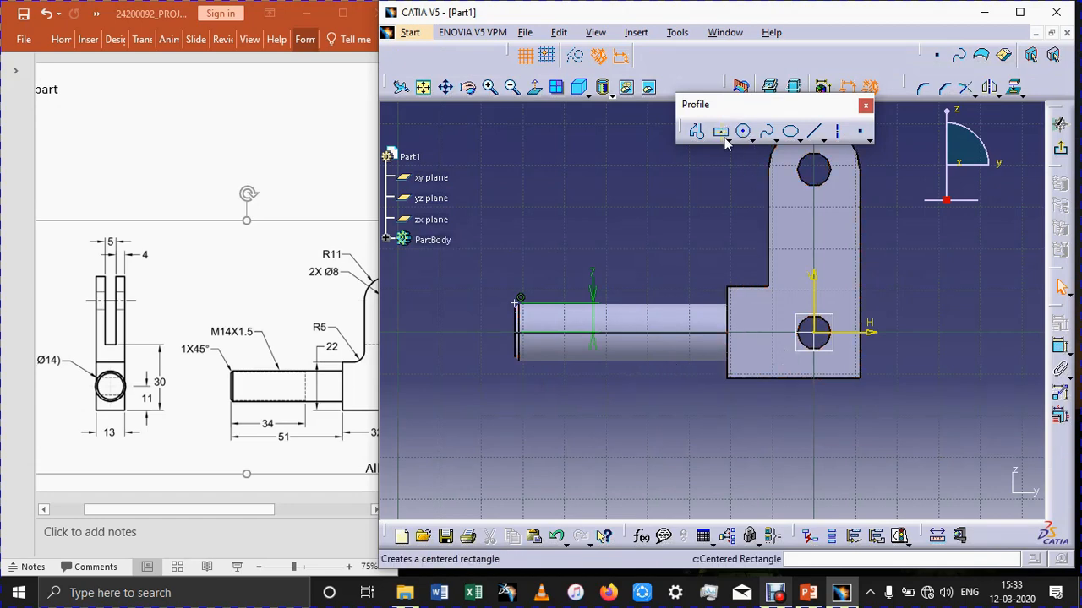
pyautogui.click(860, 131)
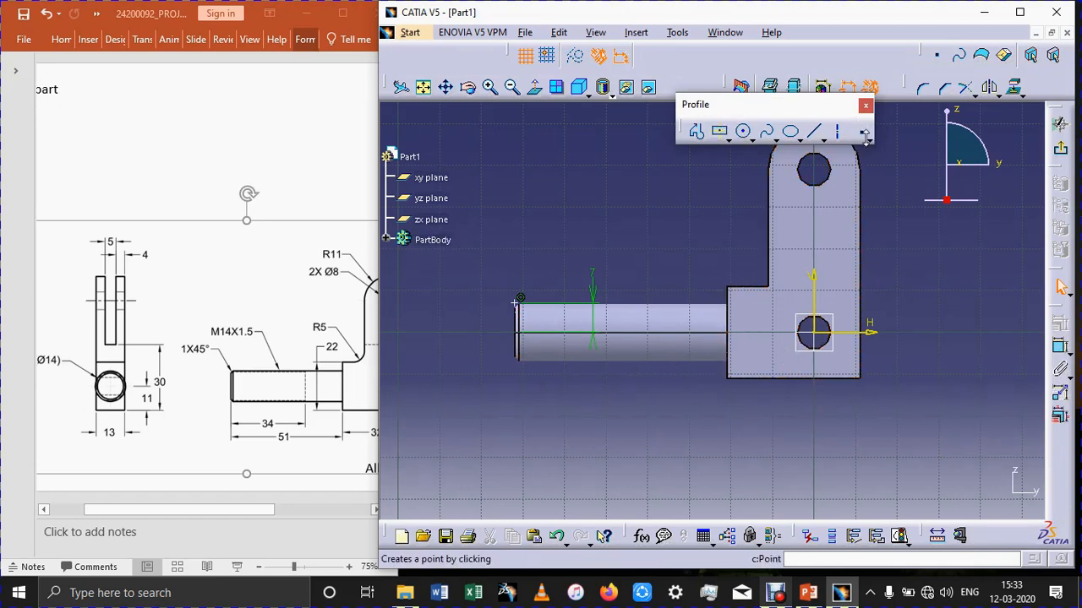
pyautogui.click(664, 307)
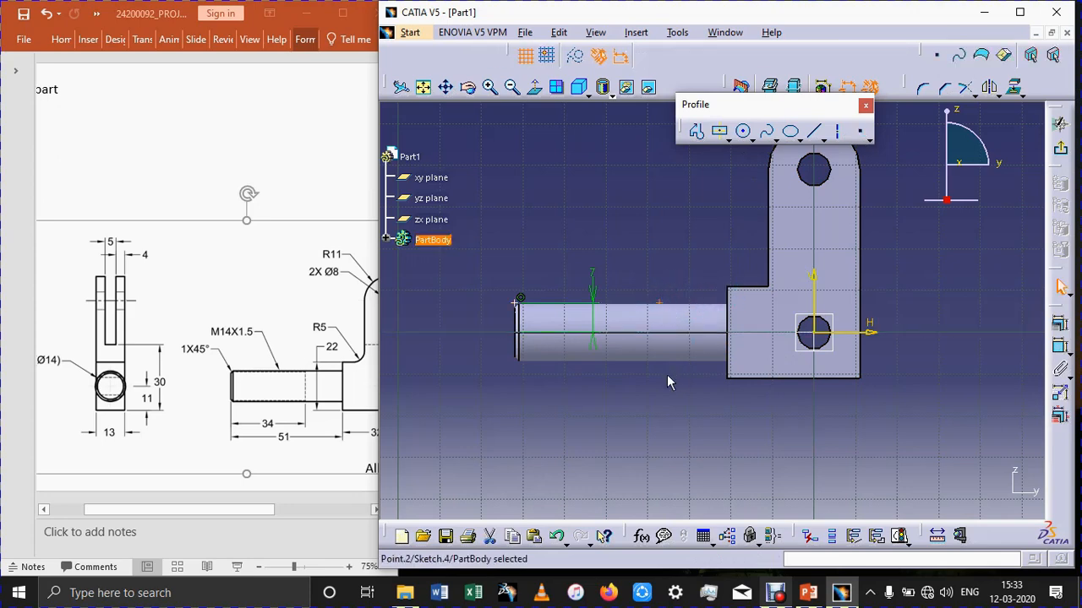
# Constrain the second point to 34 mm from the shank's free end face and exit the sketch.
pyautogui.click(1061, 350)
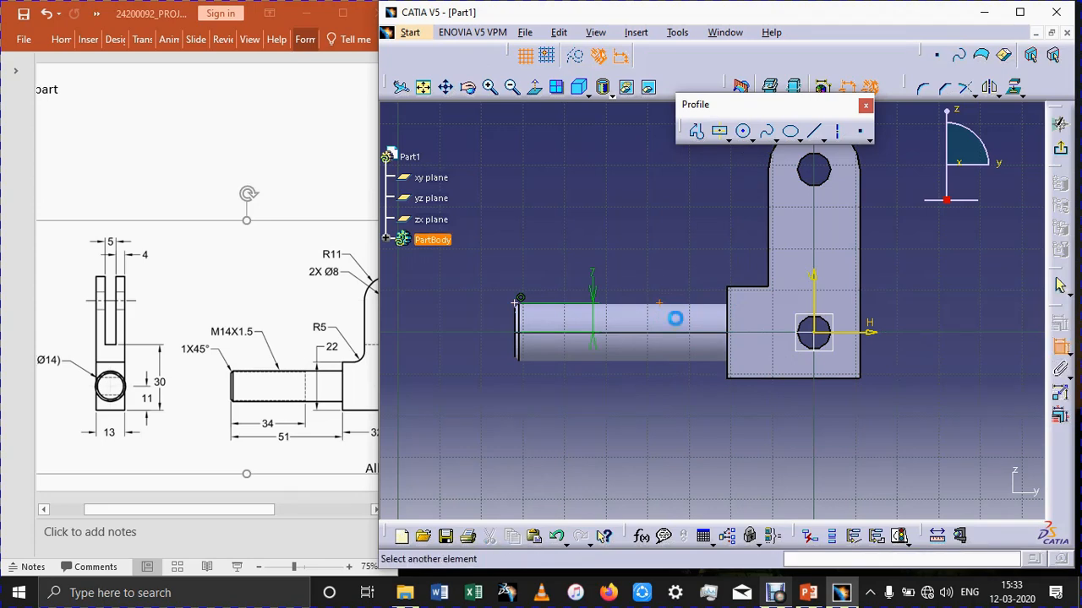
pyautogui.click(521, 328)
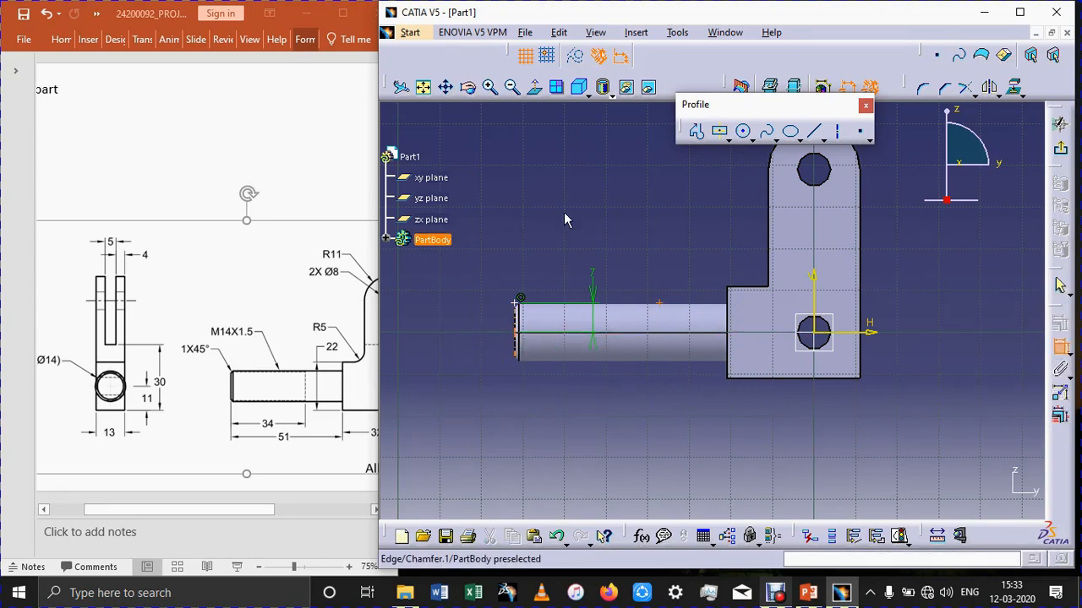
pyautogui.click(565, 219)
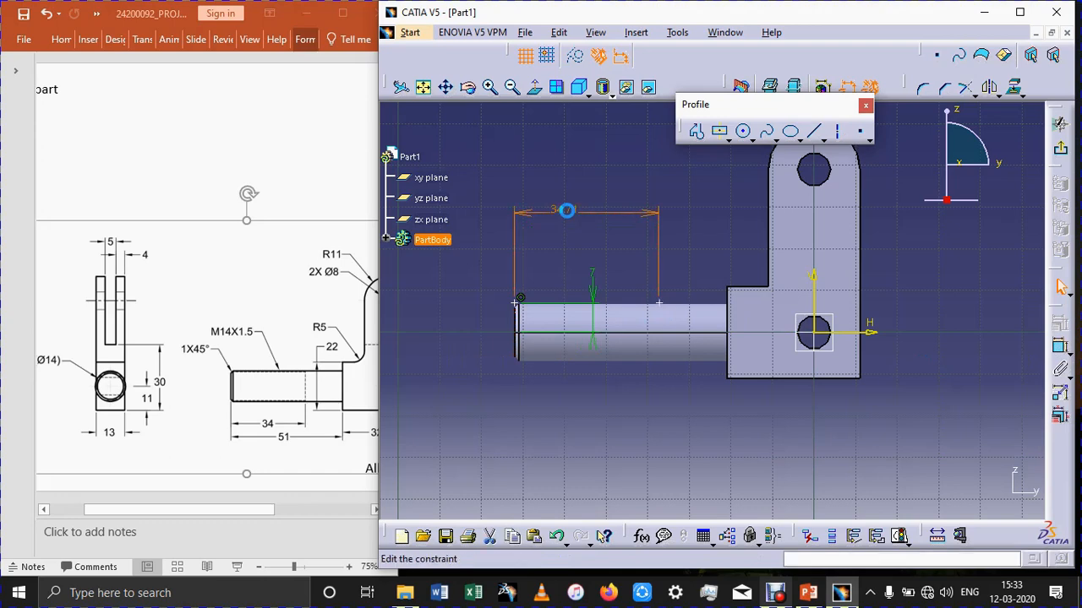
pyautogui.doubleClick(565, 210)
pyautogui.write('40')
pyautogui.press('Return')
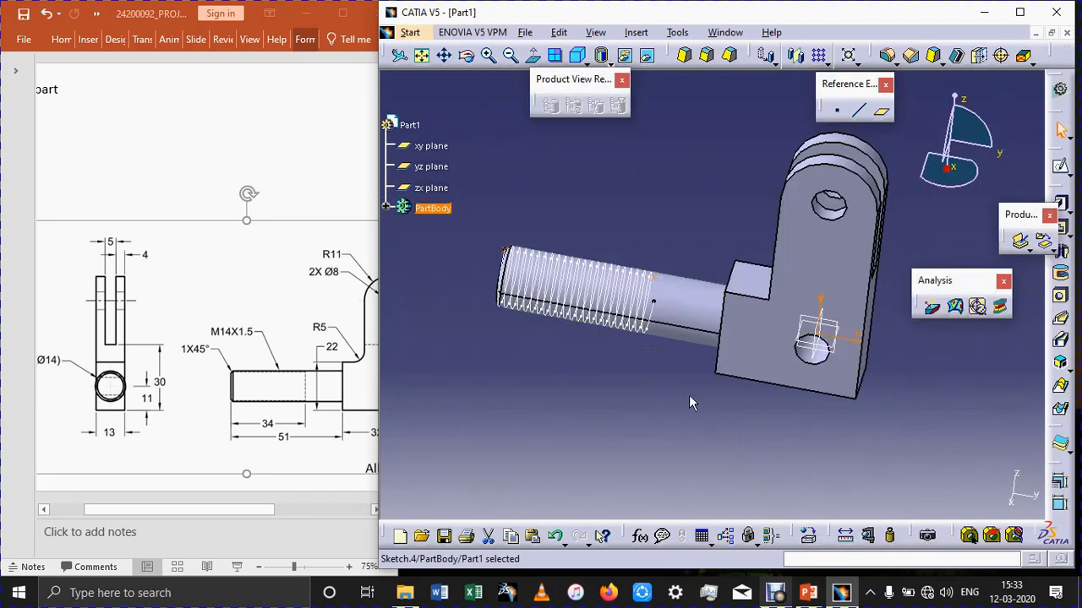
# Compare the helix end with the check point, re-enter the helix height as 34 mm, and delete the check point.
pyautogui.doubleClick(640, 312)
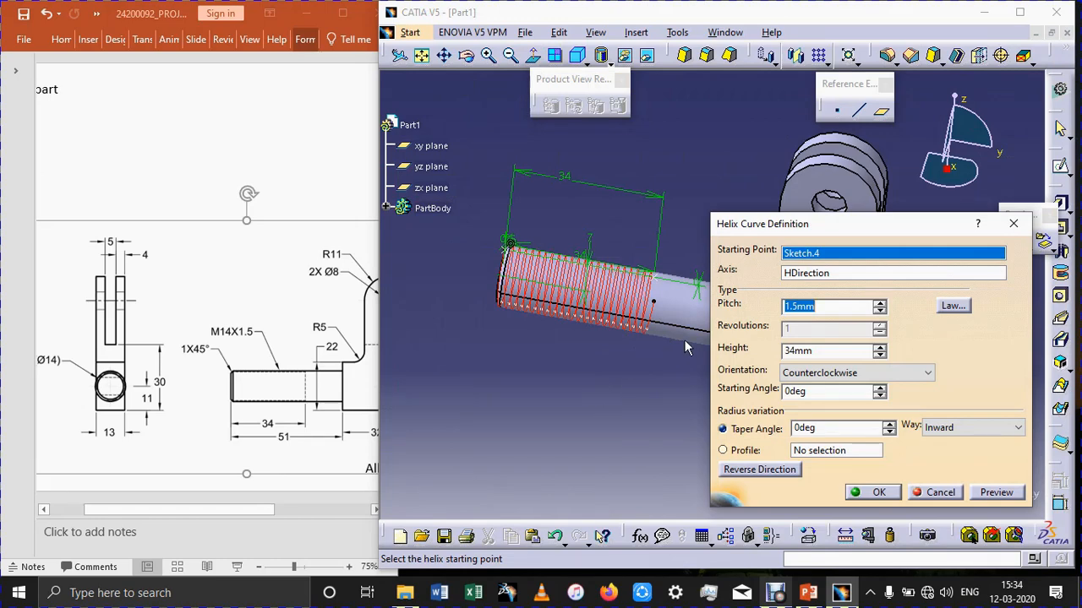
pyautogui.moveTo(839, 230); pyautogui.dragTo(913, 210)
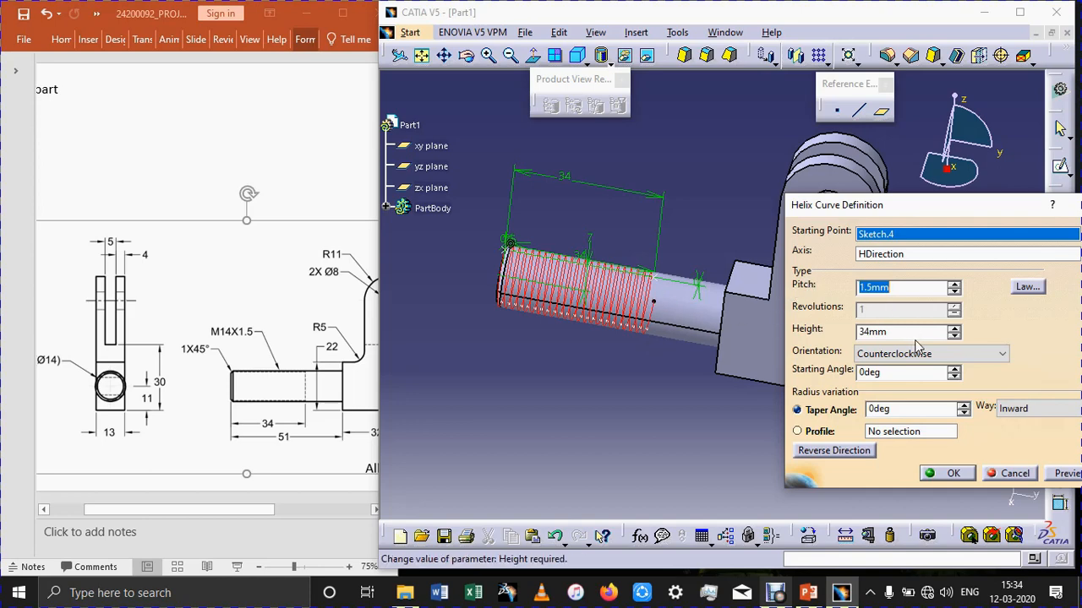
pyautogui.click(954, 335)
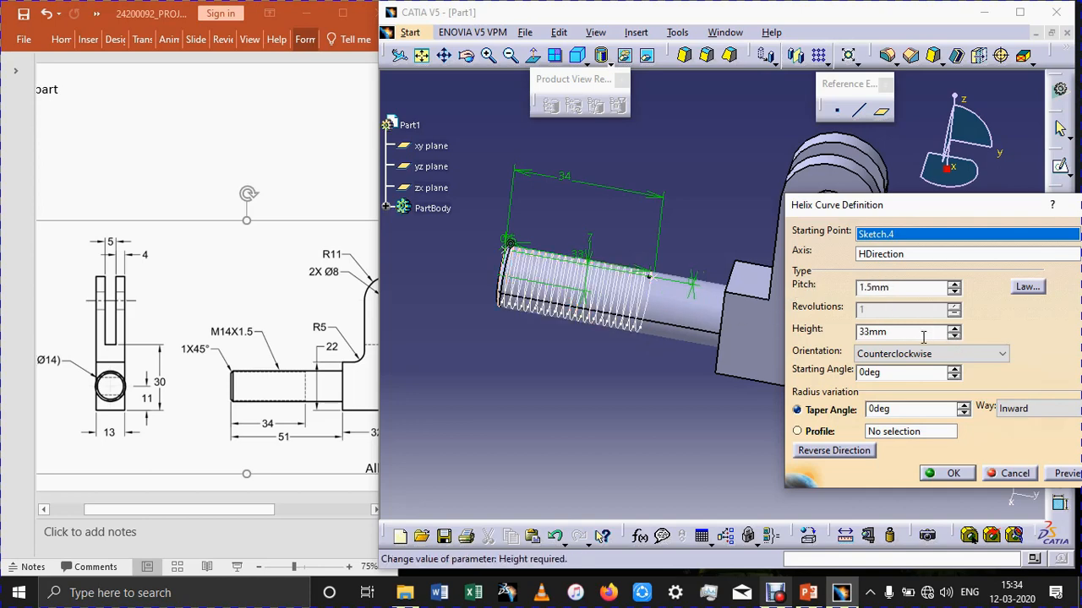
pyautogui.doubleClick(890, 332)
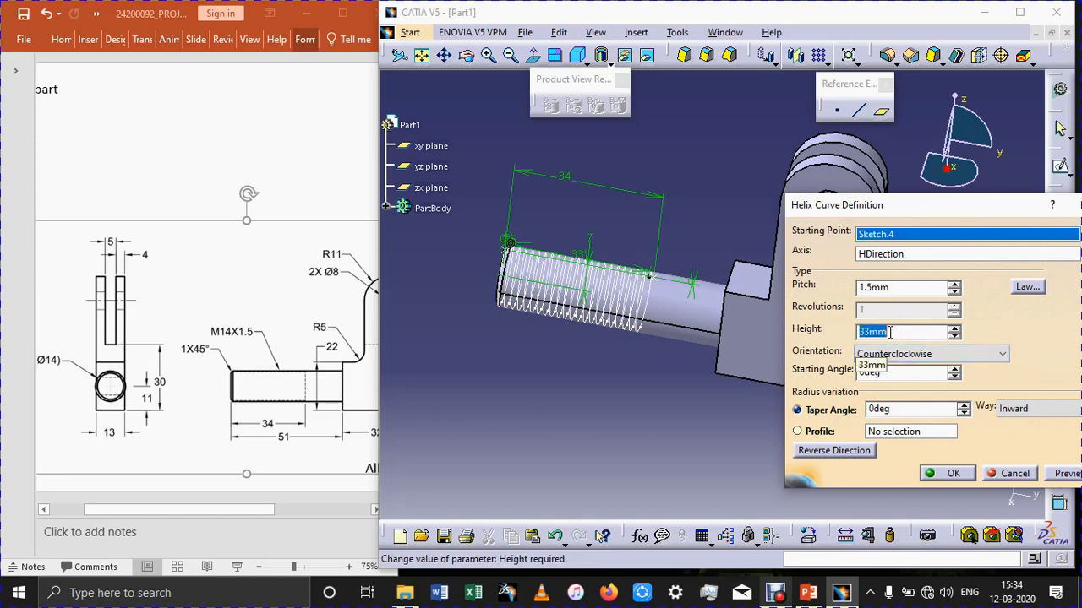
pyautogui.write('34')
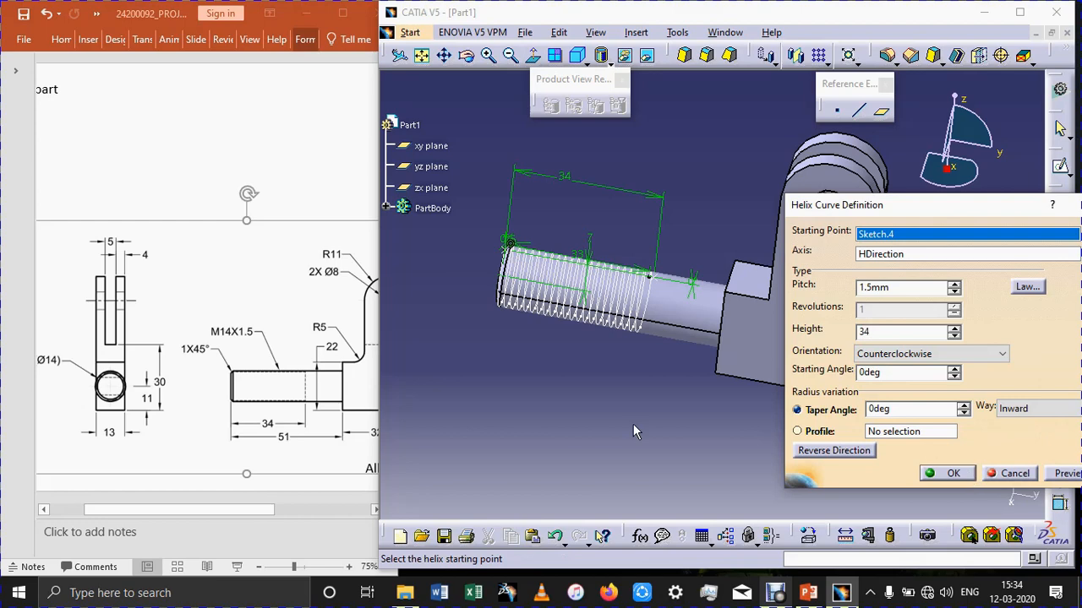
pyautogui.press('Return')
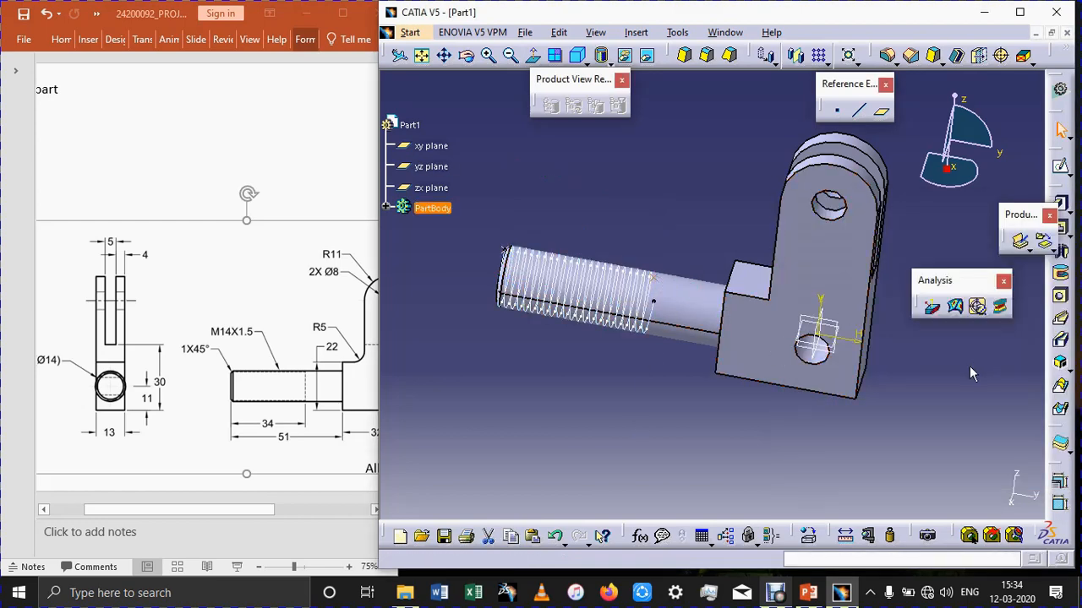
pyautogui.press('Delete')
pyautogui.click(996, 493)
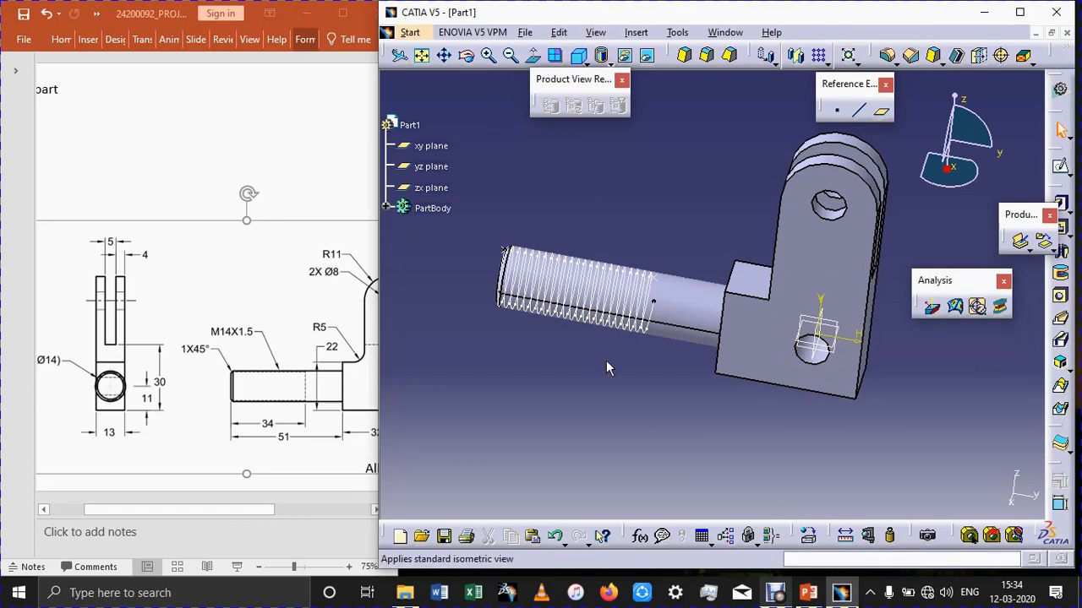
# Check the part's title on the reference slide and save the model as Screw Part in the CATPart format.
pyautogui.click(524, 32)
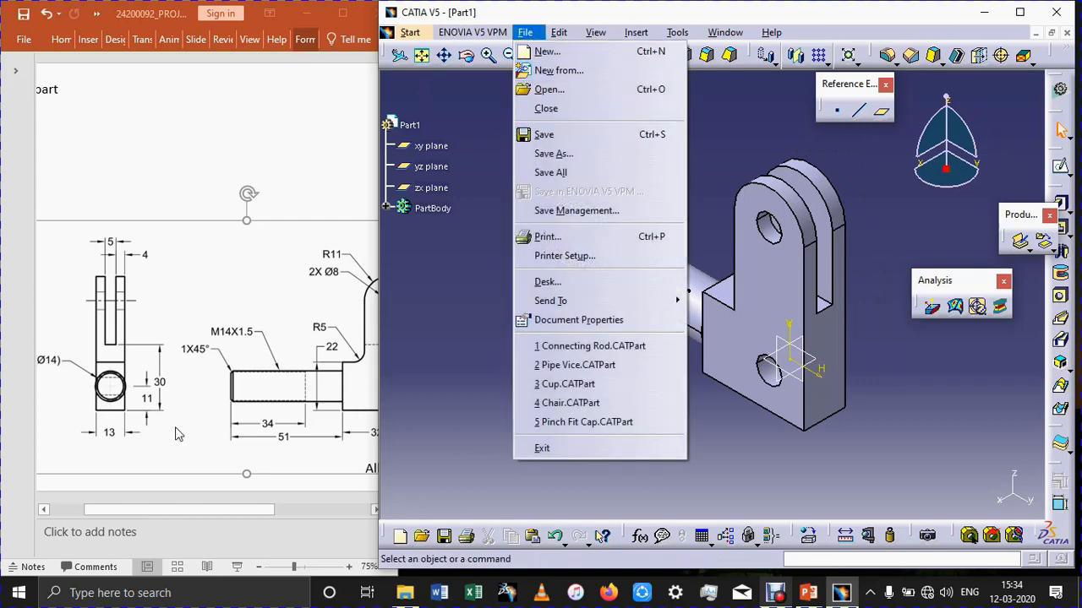
pyautogui.click(345, 16)
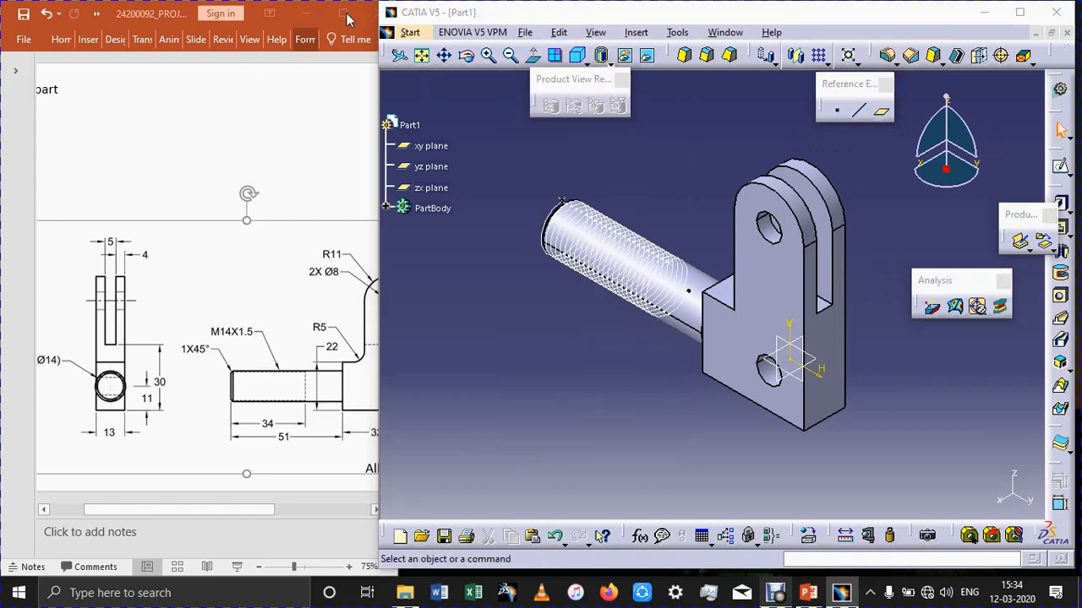
pyautogui.click(345, 16)
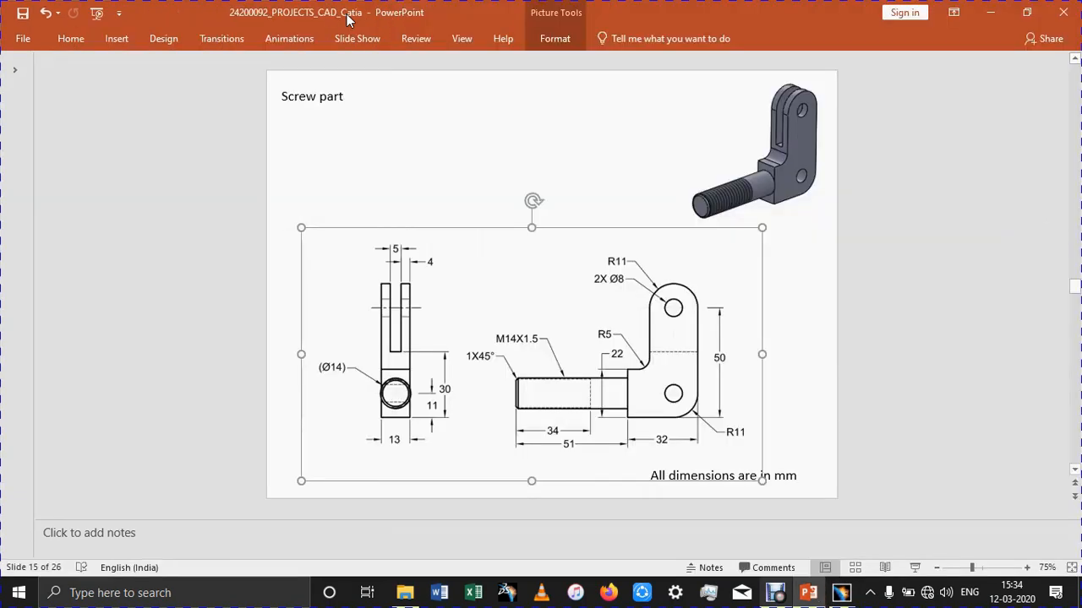
pyautogui.click(1026, 13)
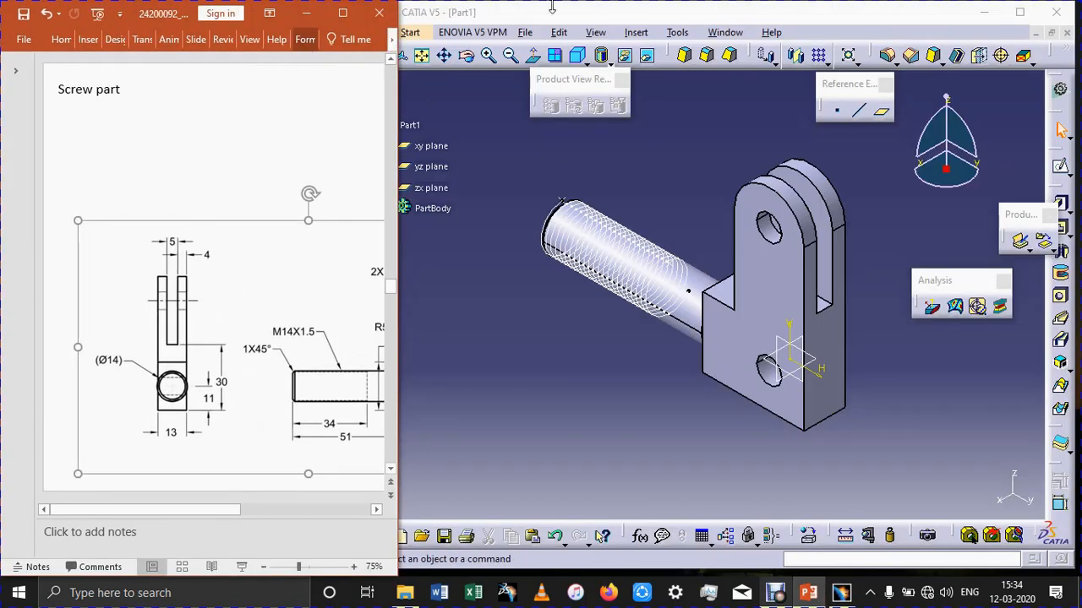
pyautogui.click(524, 32)
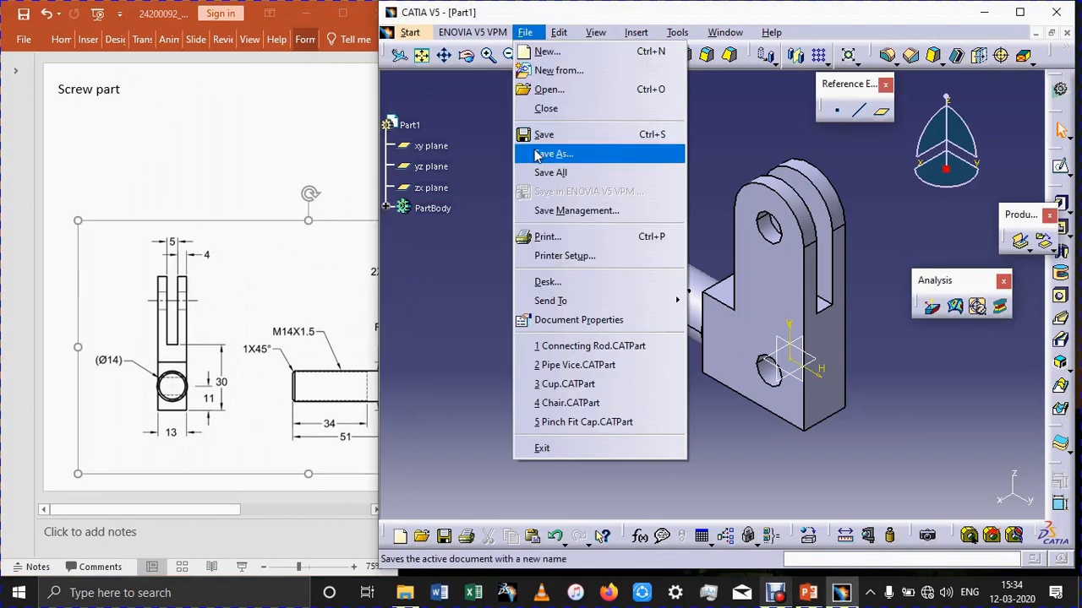
pyautogui.click(536, 153)
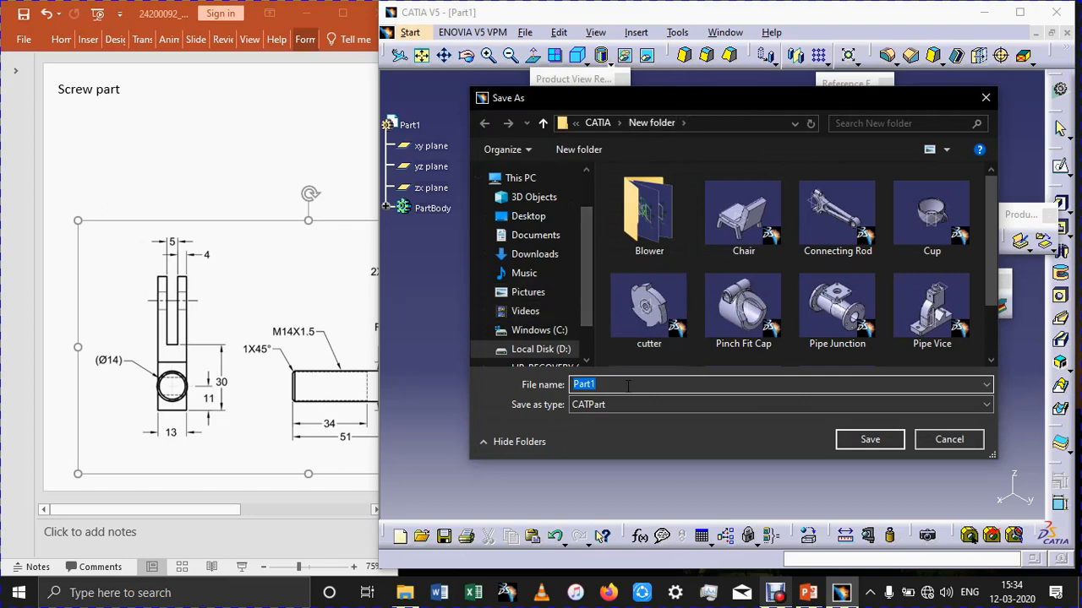
pyautogui.write('Screw')
pyautogui.press('Return')
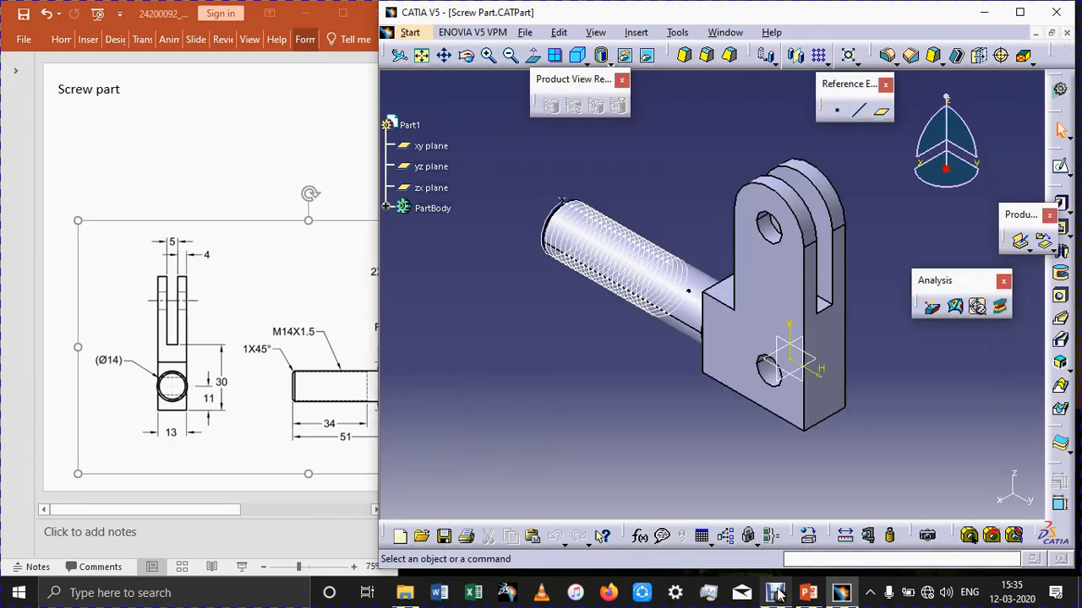